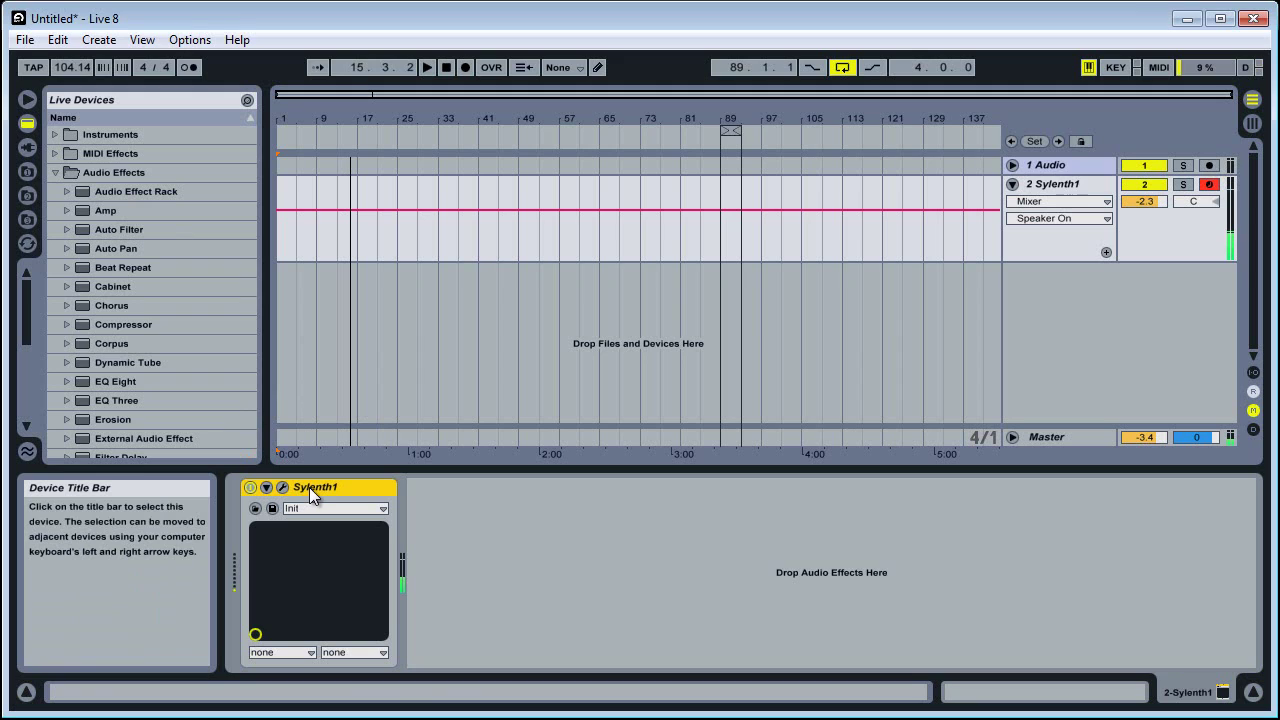
- Play a test note on Sylenth1 and add the Amp audio effect after it on the track
key(z)
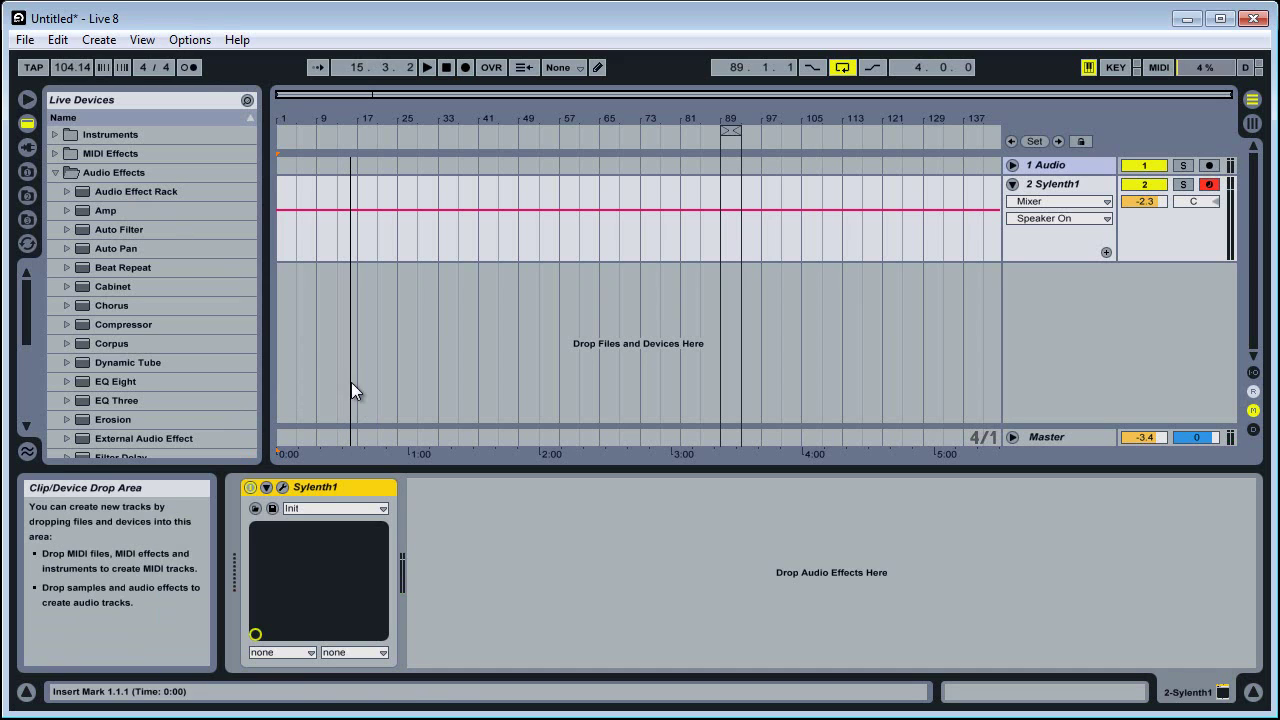
click(75, 208)
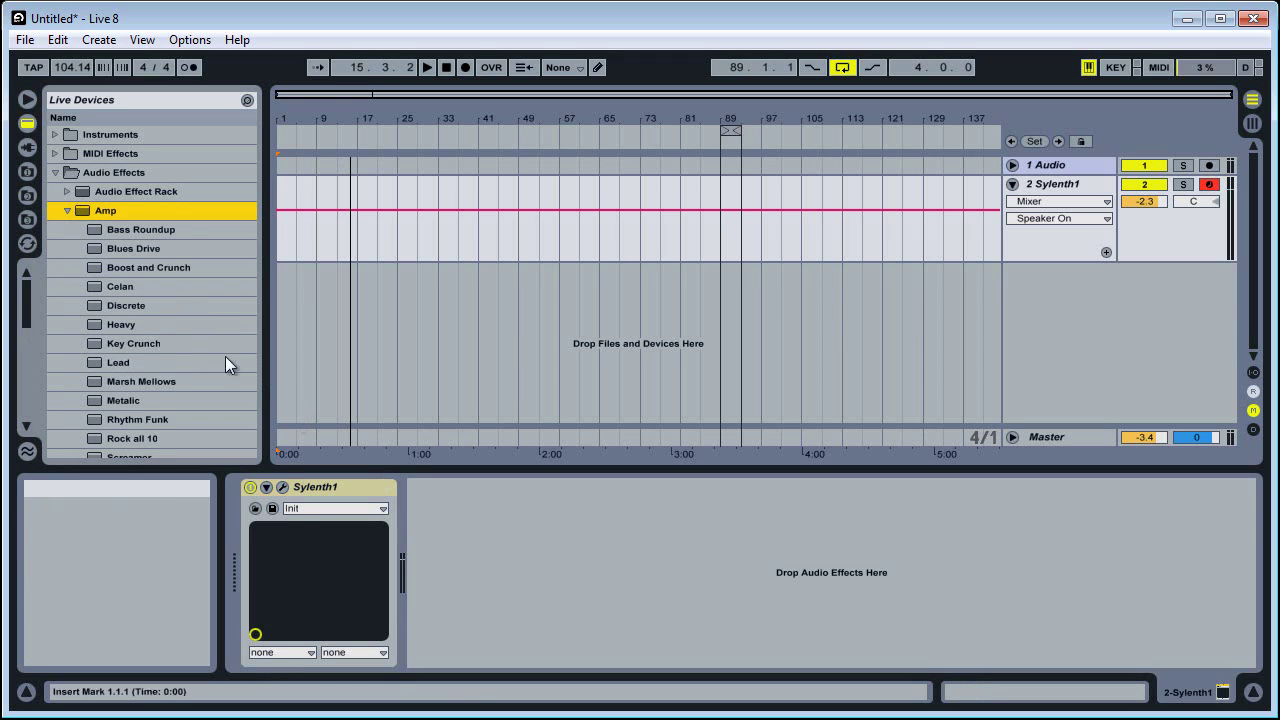
drag(86, 210, 463, 526)
click(66, 209)
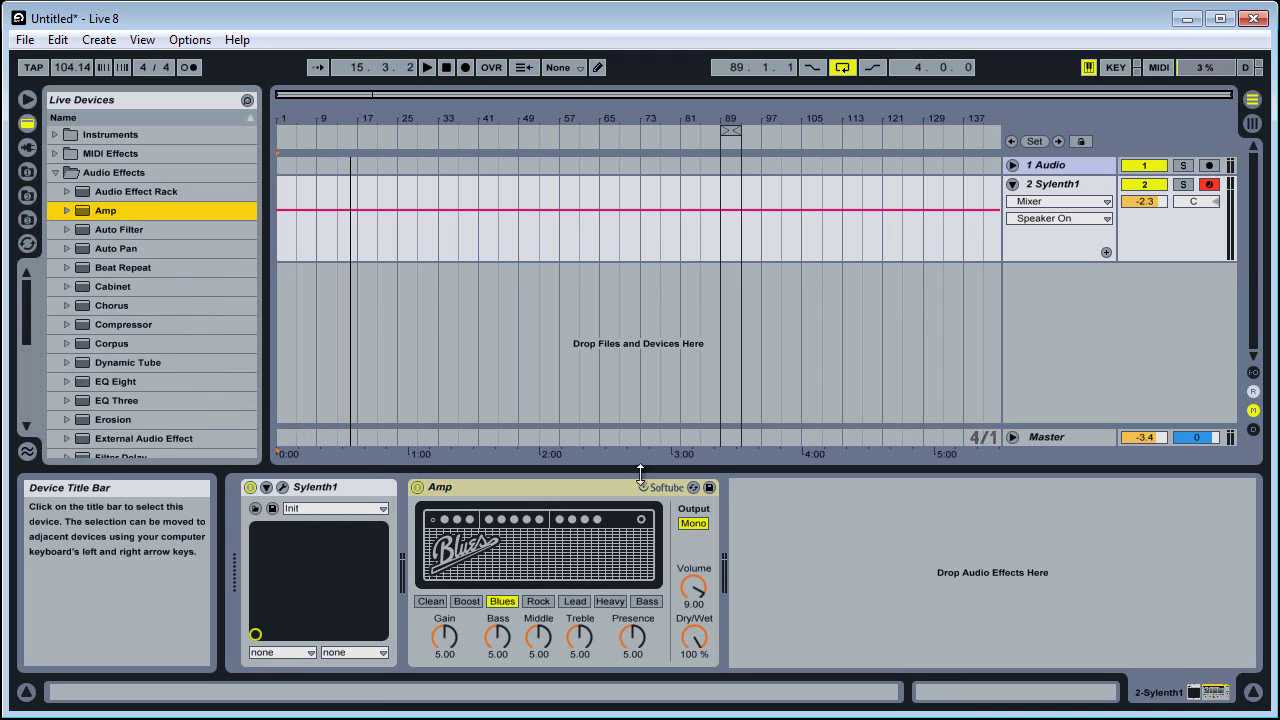
- Switch the Amp's output to Dual, lower its Dry/Wet to about 41.3% and audition a note
click(694, 523)
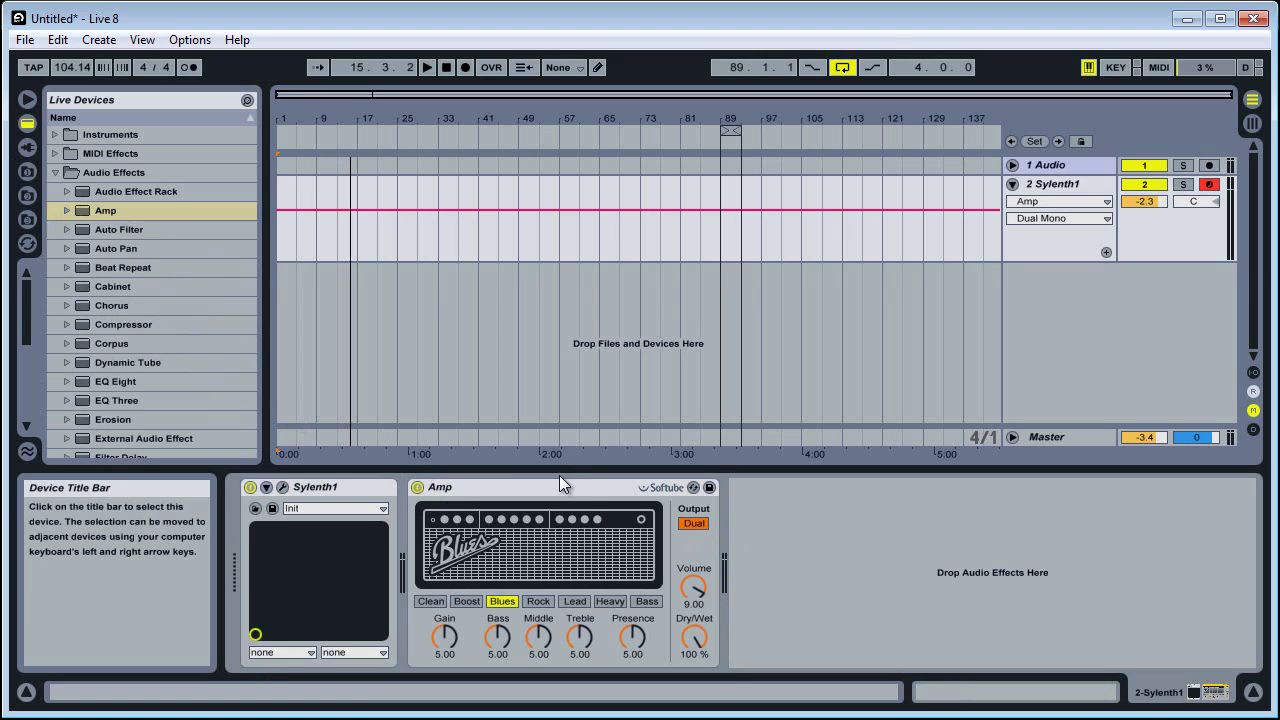
drag(681, 638, 681, 636)
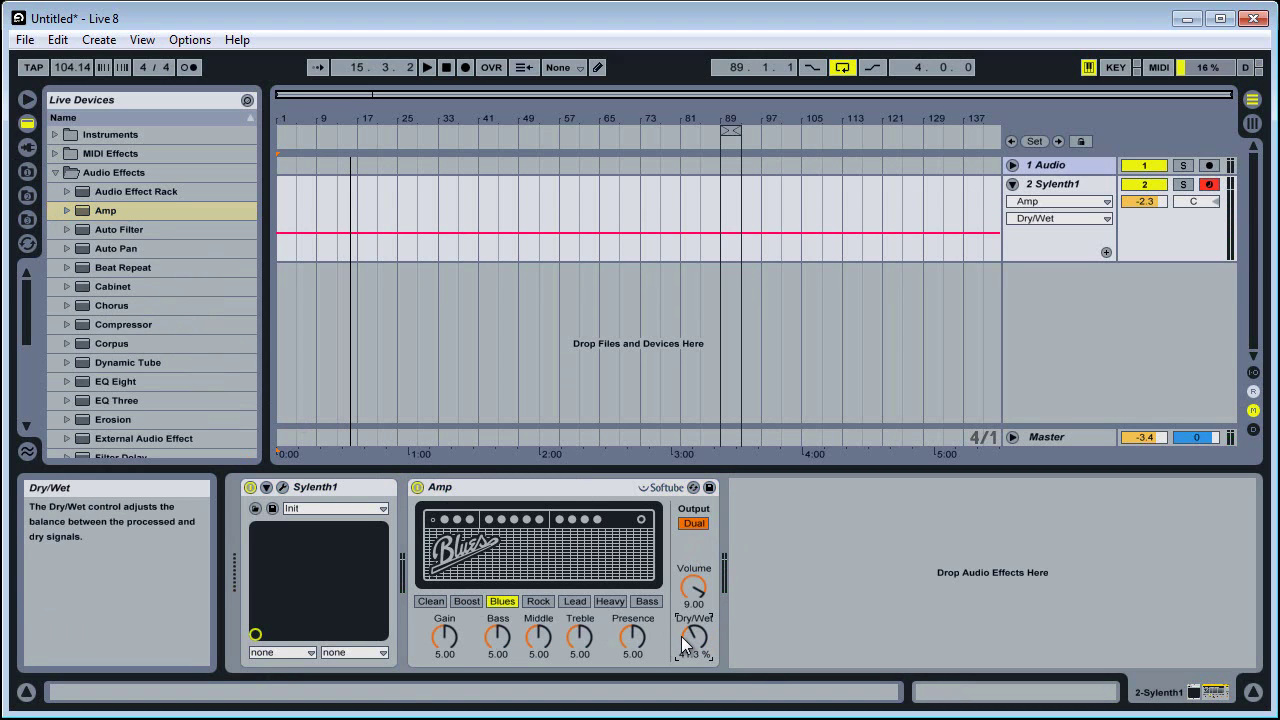
key(a)
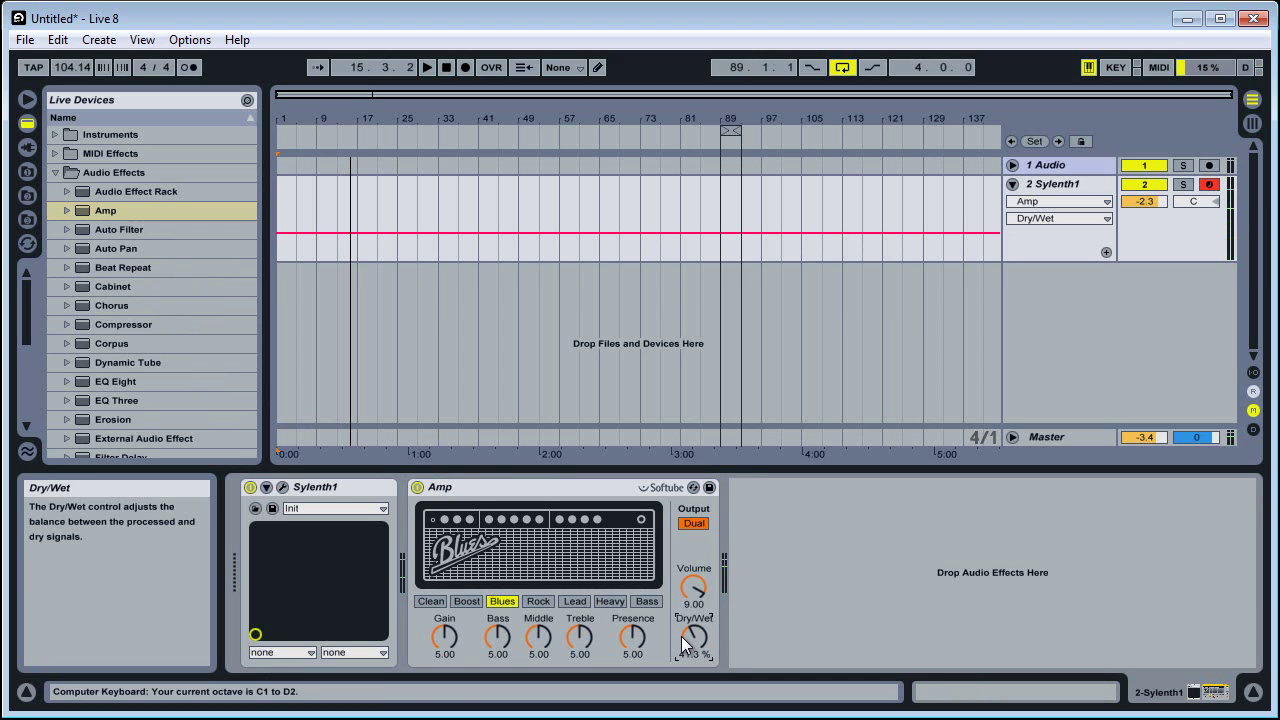
- Compare the Sylenth1 sound with and without the Amp by repeatedly bypassing and reactivating the effect
click(418, 488)
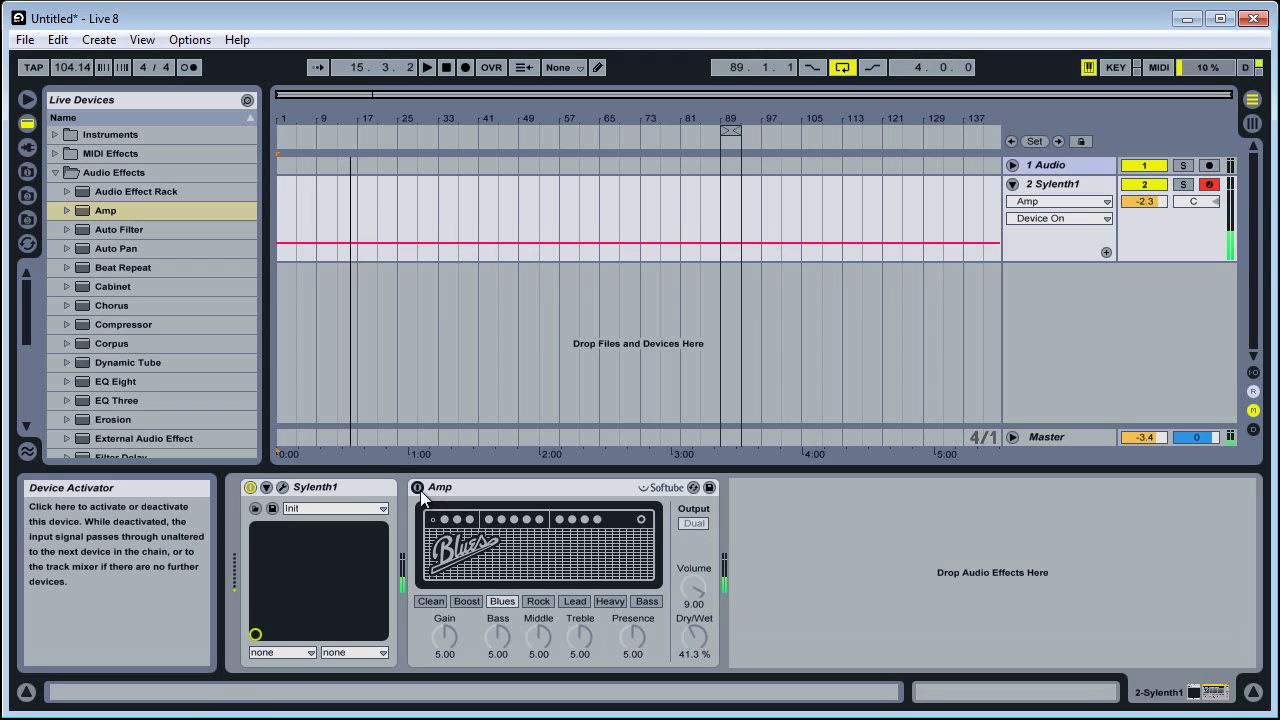
click(418, 488)
click(418, 488)
click(418, 488)
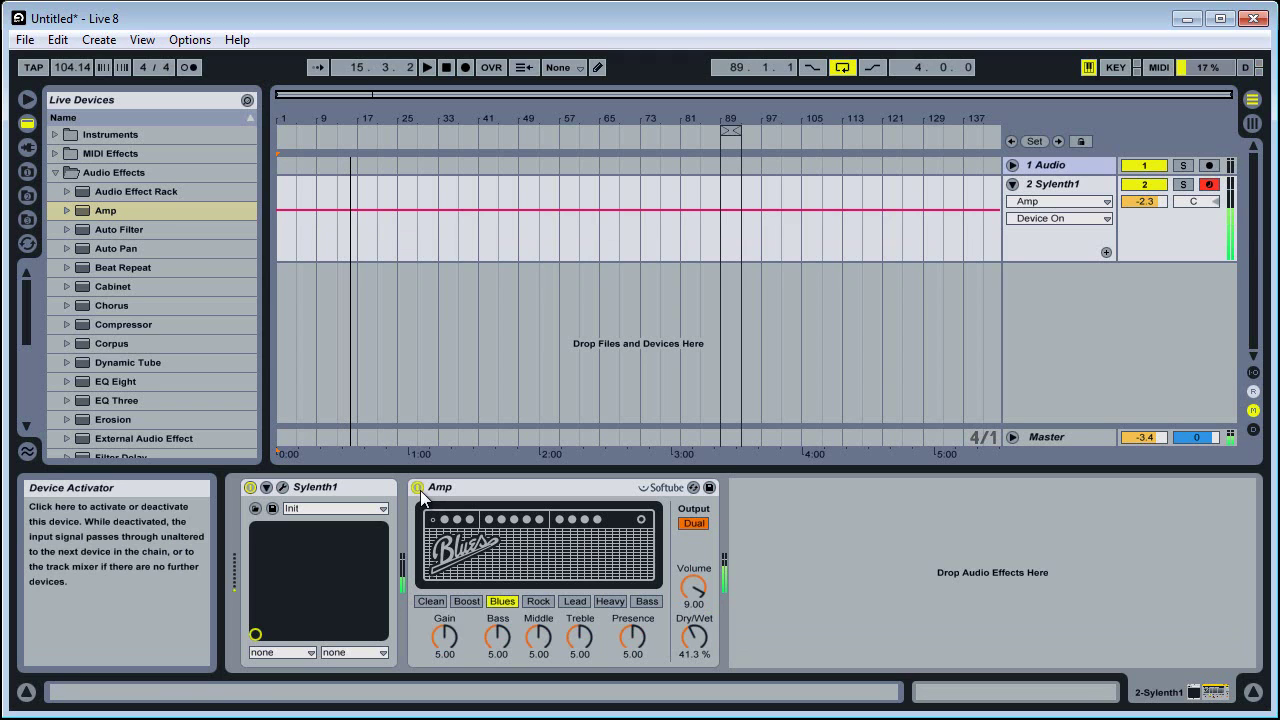
click(418, 488)
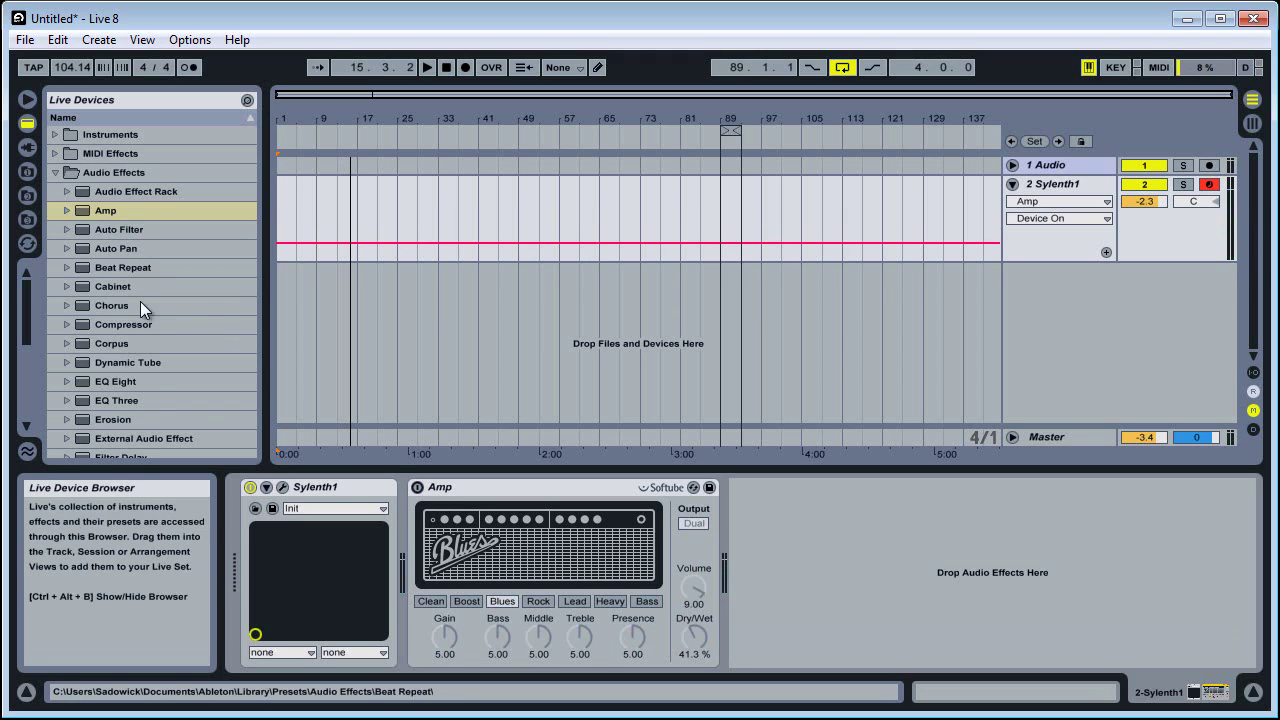
- Add the Cabinet audio effect after the Amp and reactivate the Amp
mouse_move(25, 309)
mouse_down()
mouse_move(21, 346)
mouse_move(23, 321)
mouse_up()
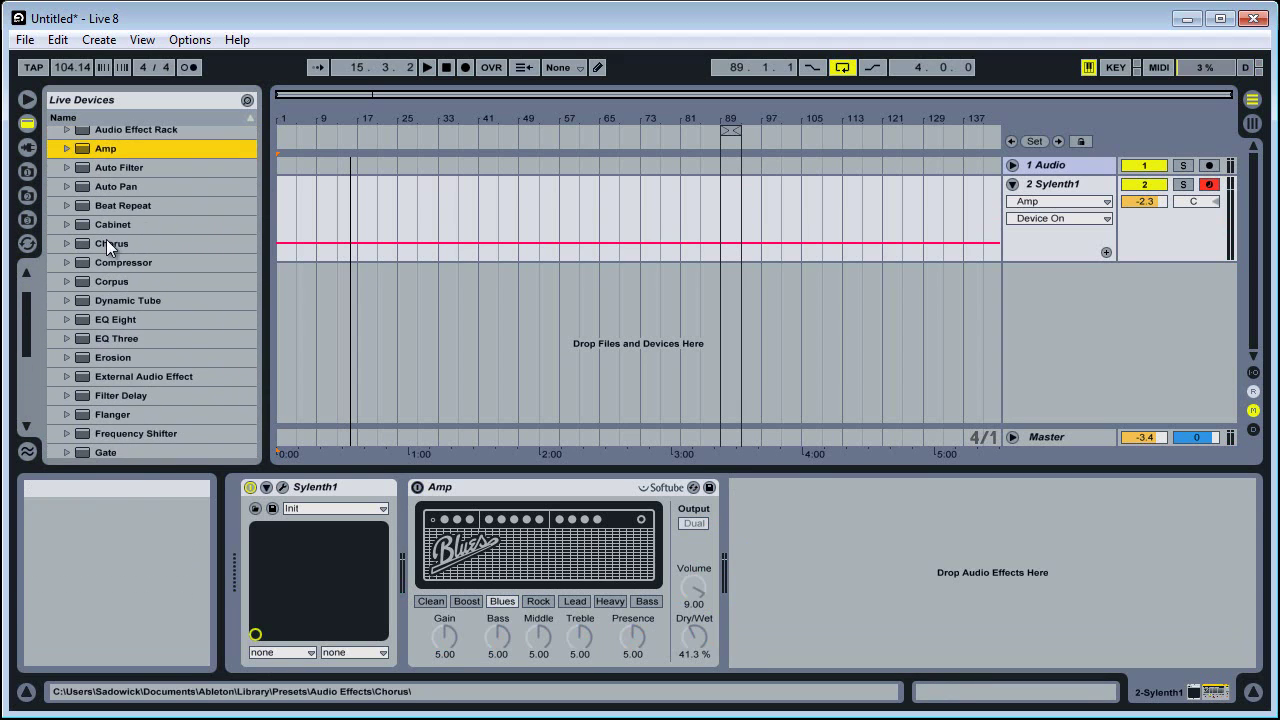
drag(104, 222, 730, 530)
click(417, 488)
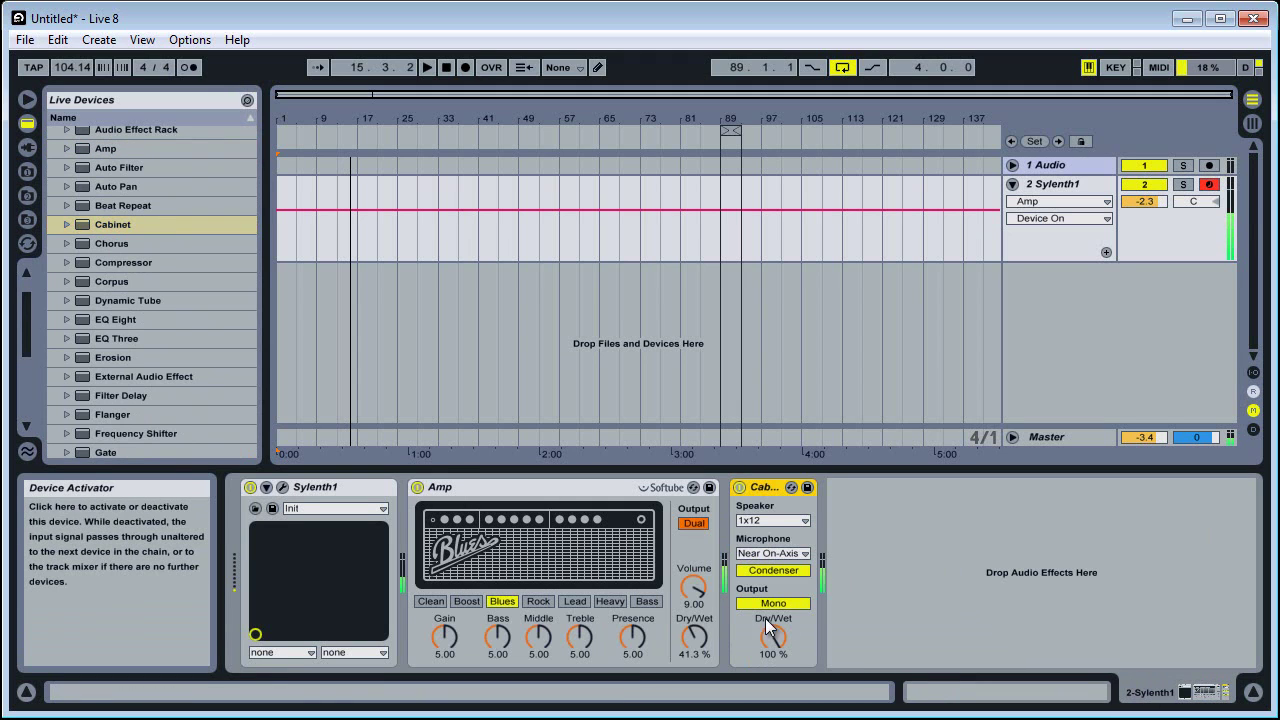
- Configure the Cabinet with a 4x10 Bass speaker, Near Off-Axis microphone position, Dynamic microphone type and Dual output
click(772, 520)
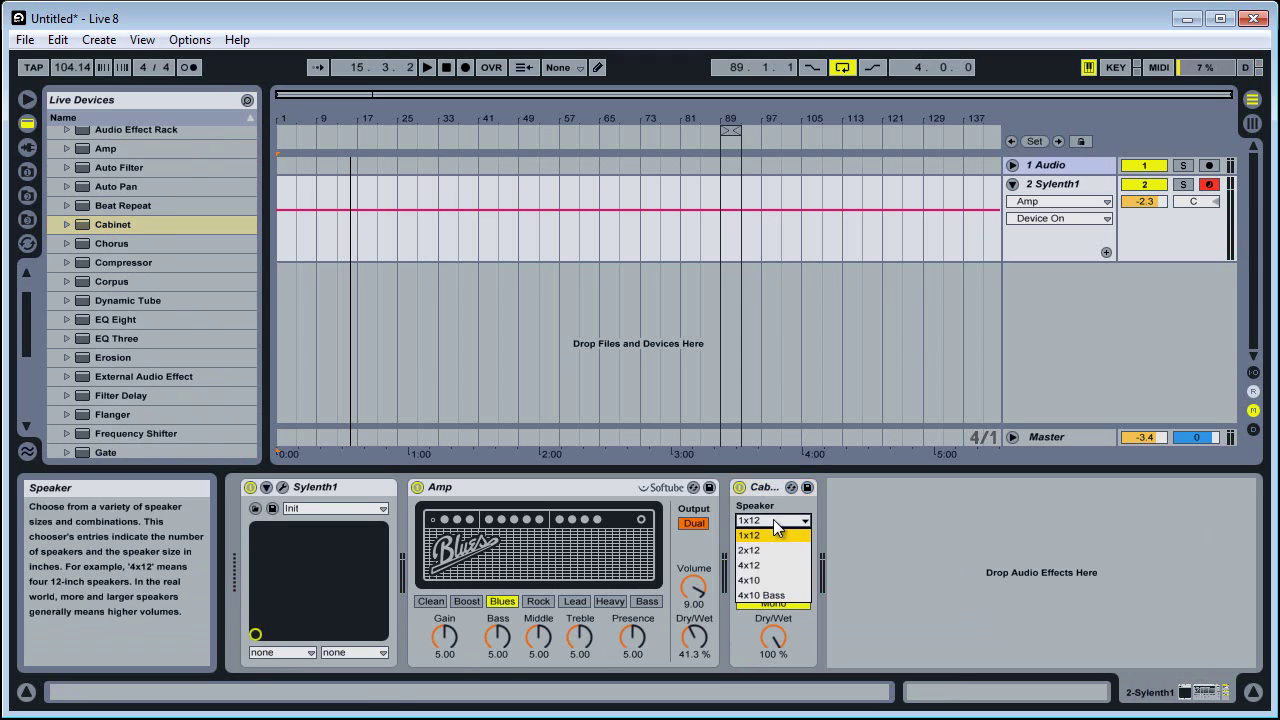
click(768, 595)
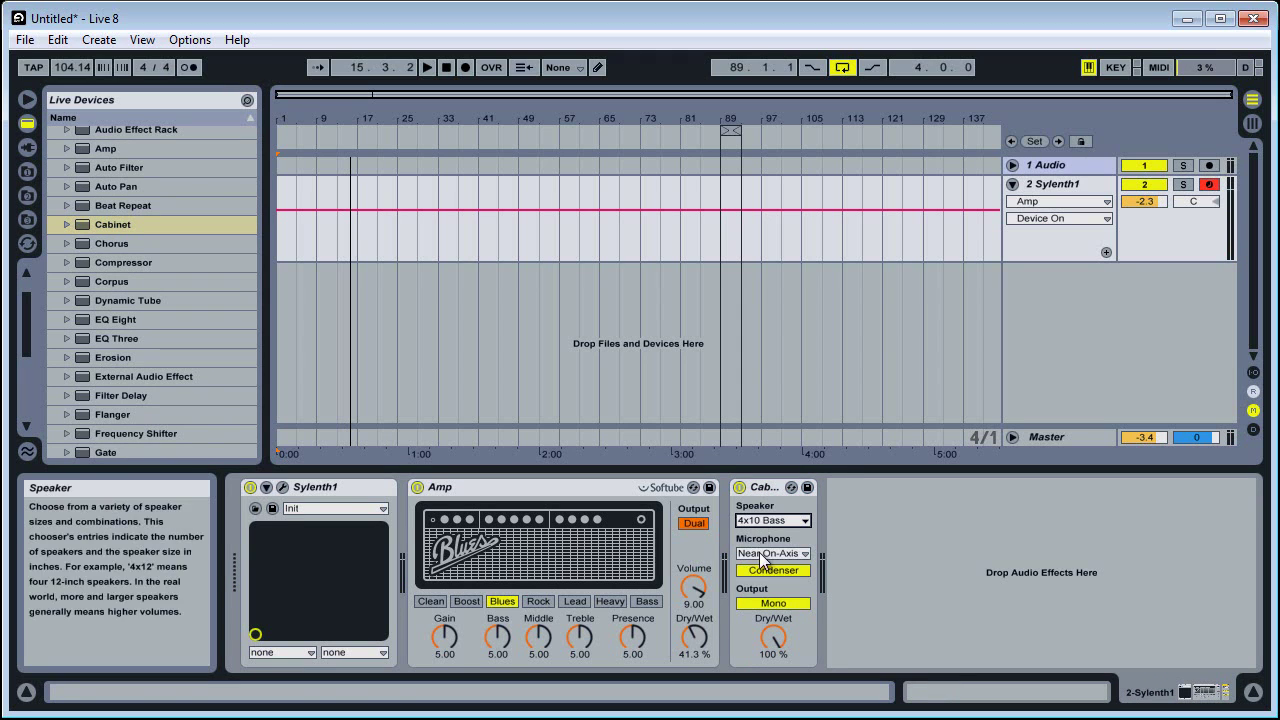
click(772, 553)
click(770, 583)
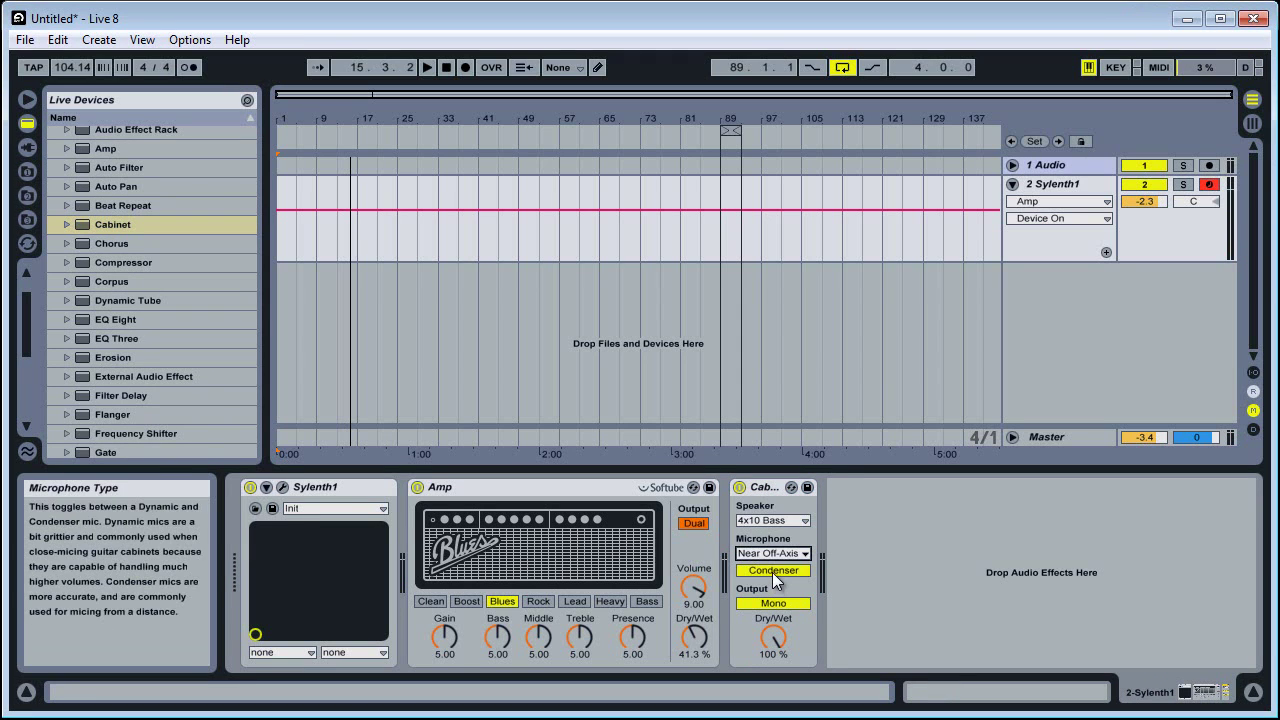
click(773, 572)
click(773, 603)
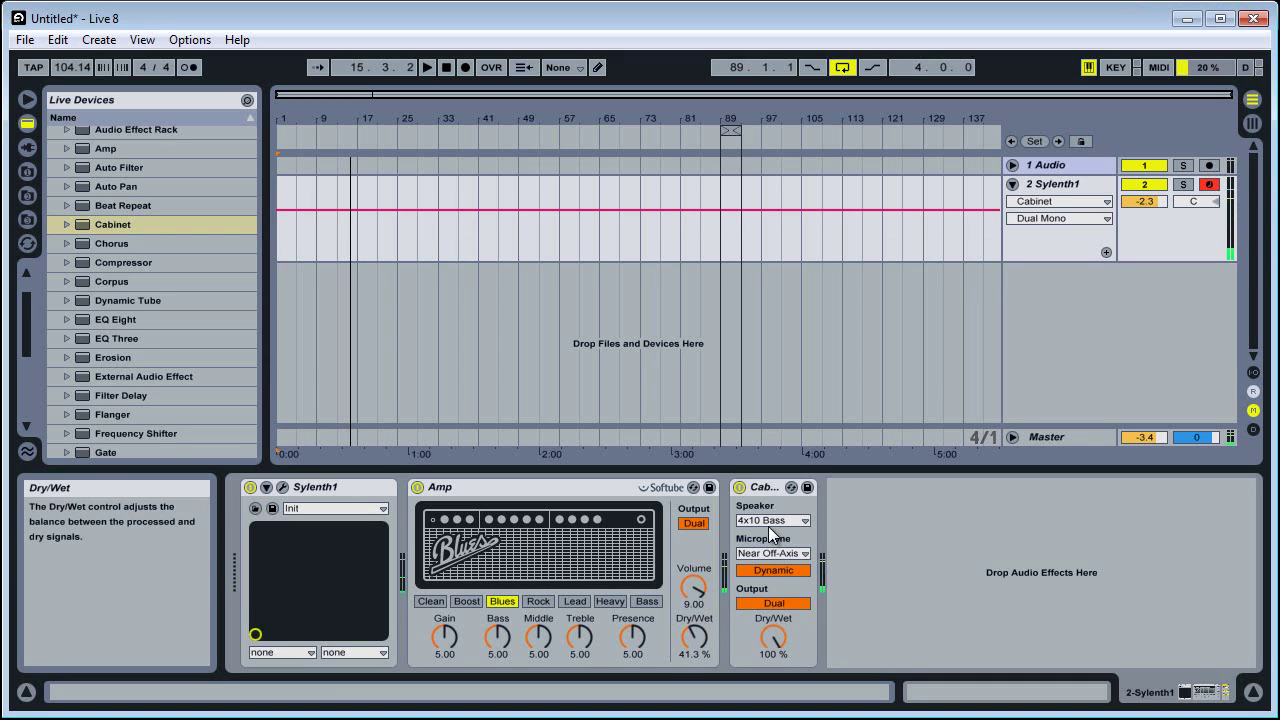
- Move the Cabinet ahead of the Amp in the device chain and set its speaker to 2x12
click(769, 489)
drag(769, 487, 504, 511)
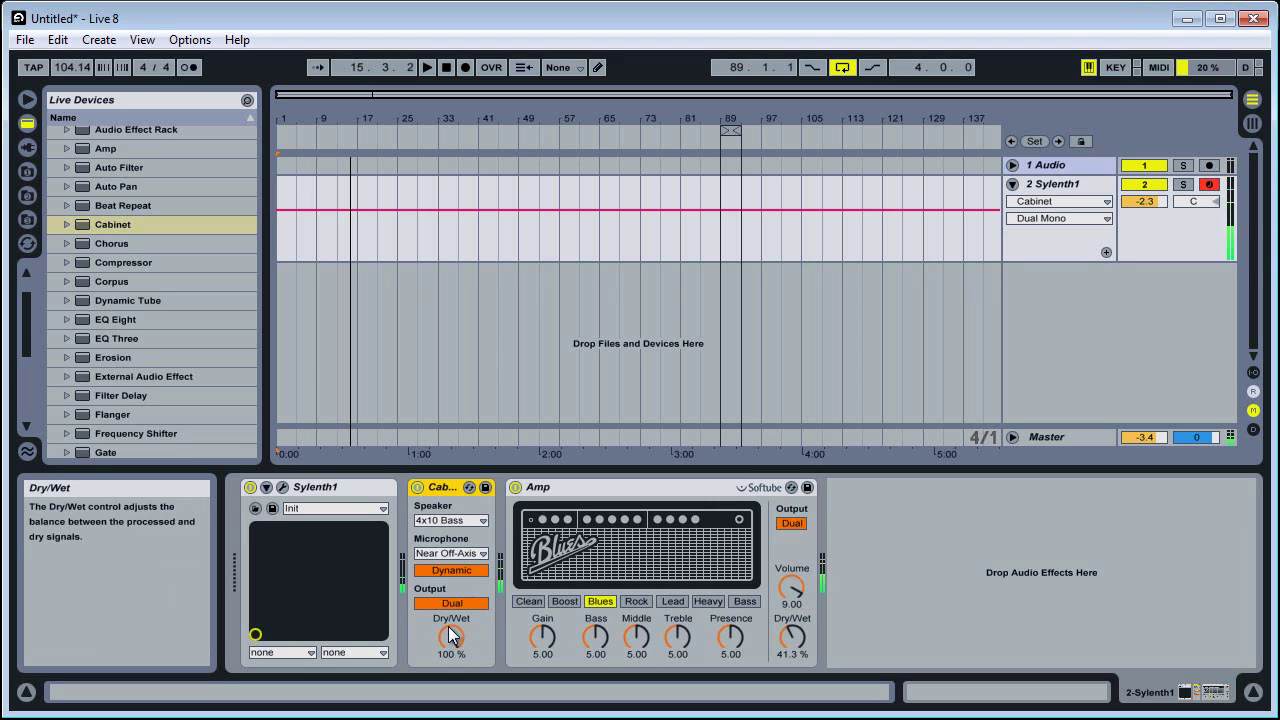
click(450, 520)
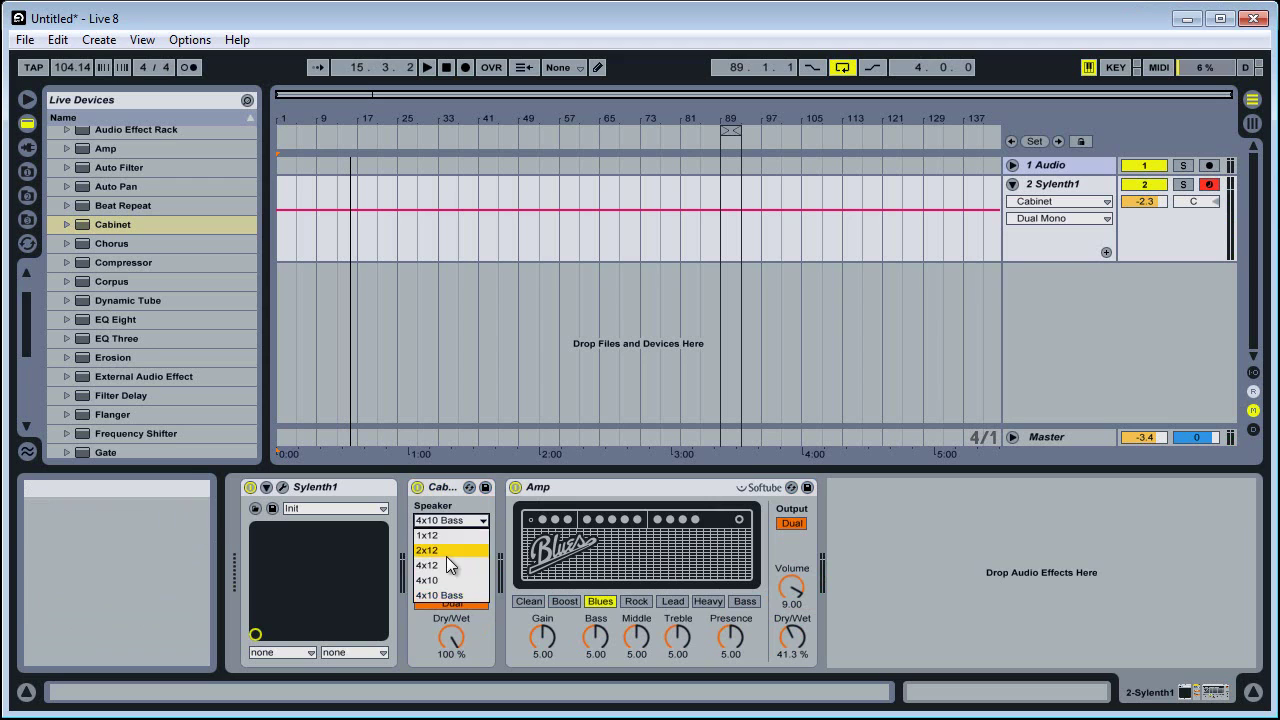
click(446, 556)
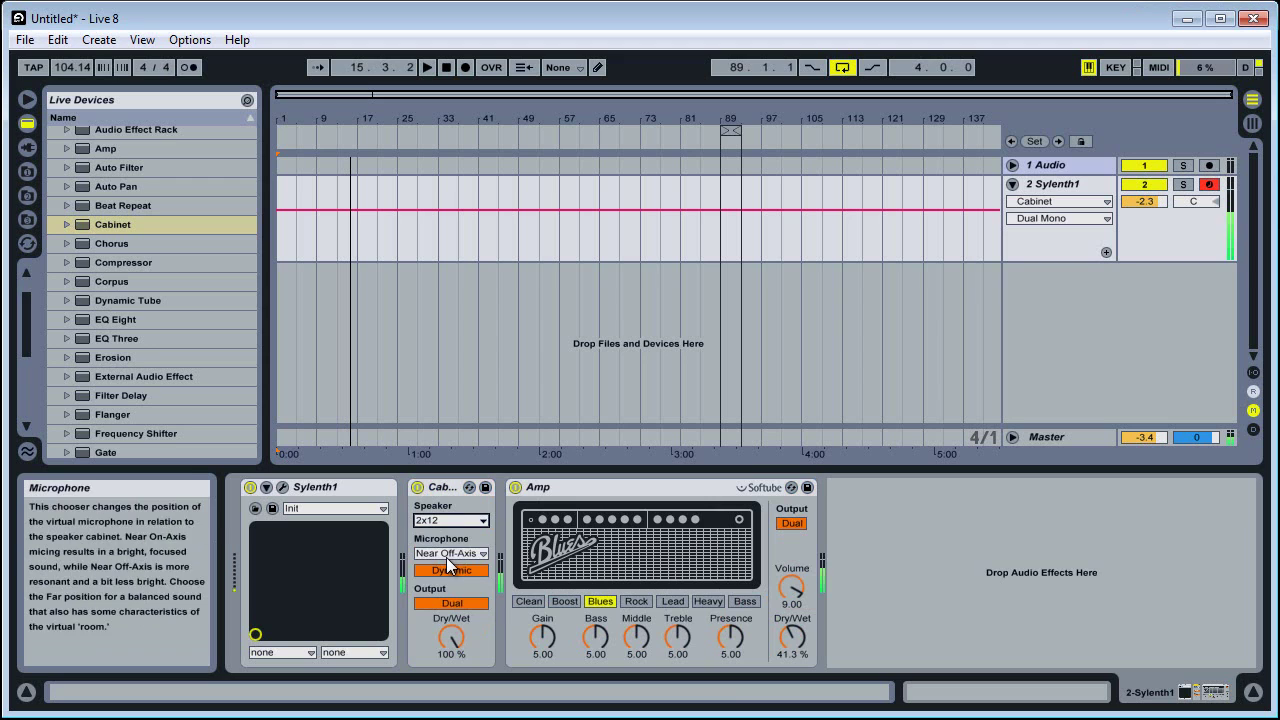
- Remove the Cabinet and Amp devices from the Sylenth1 track
right_click(445, 488)
click(446, 494)
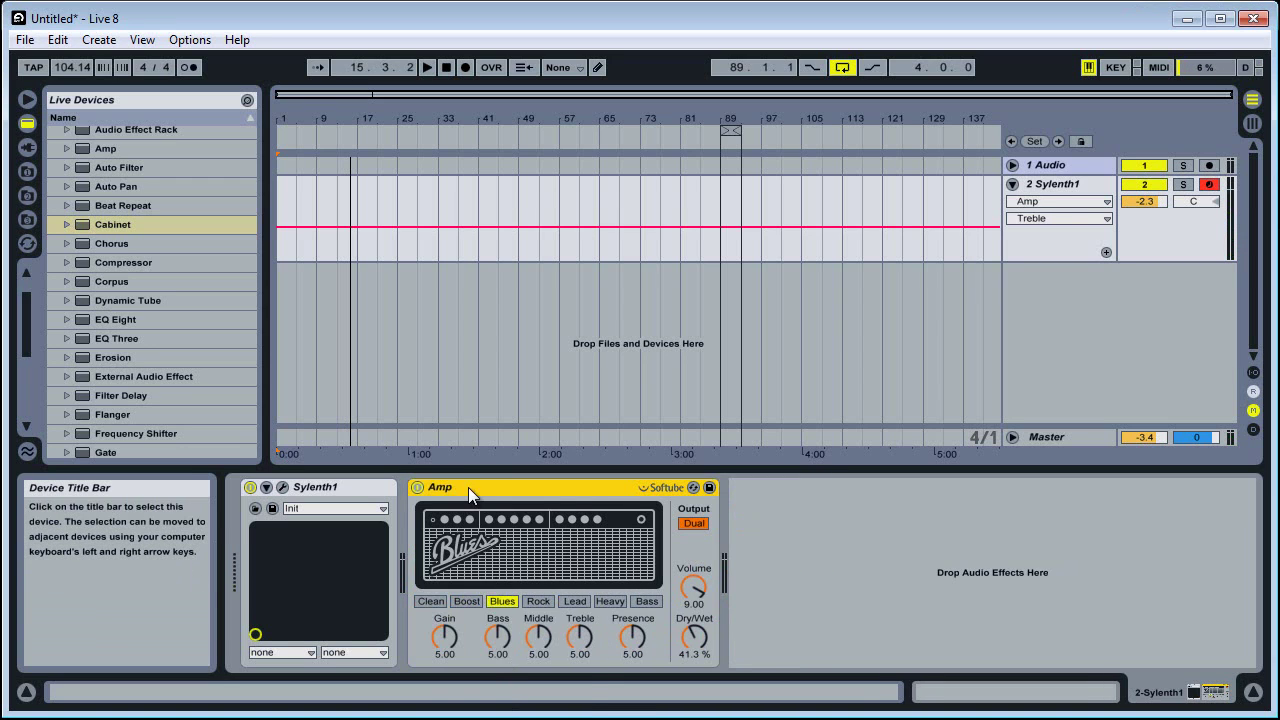
key(Delete)
- Add Auto Filter after Sylenth1, lower its cutoff to 1.83 kHz and try the highpass, bandpass and notch types, ending on notch
drag(27, 347, 28, 323)
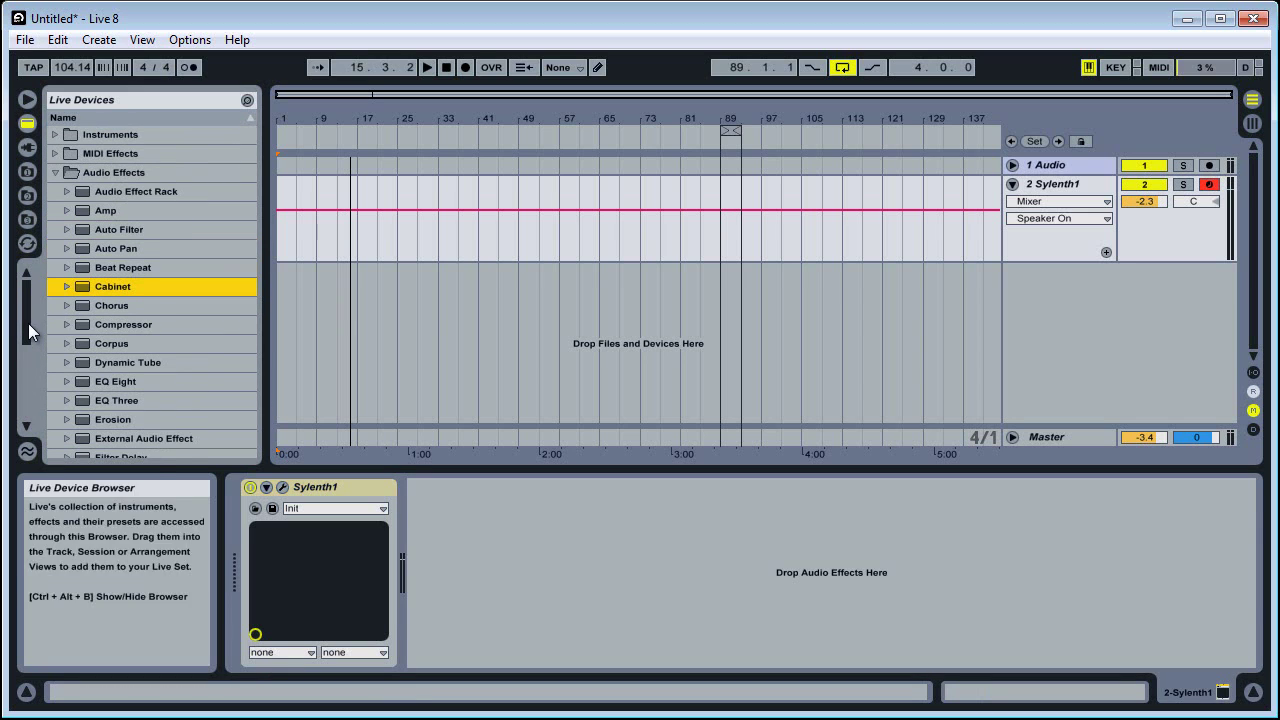
drag(95, 229, 513, 579)
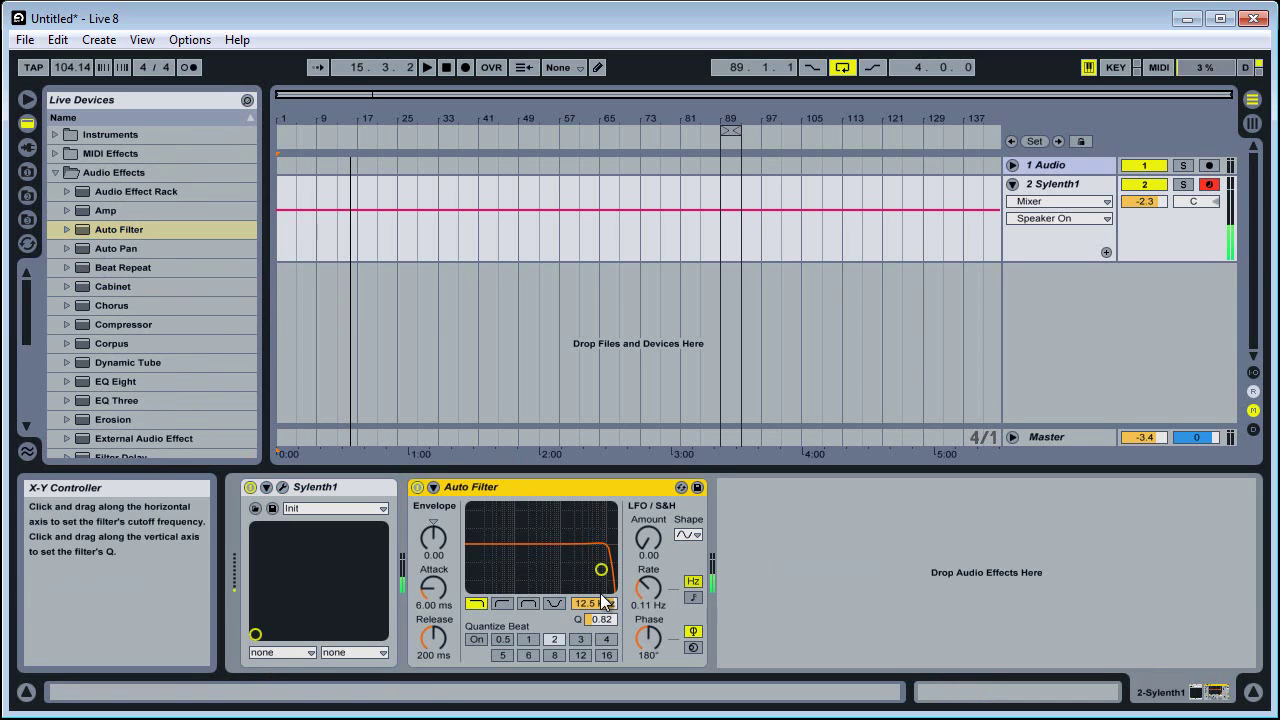
drag(595, 606, 563, 610)
click(501, 604)
click(529, 604)
click(552, 605)
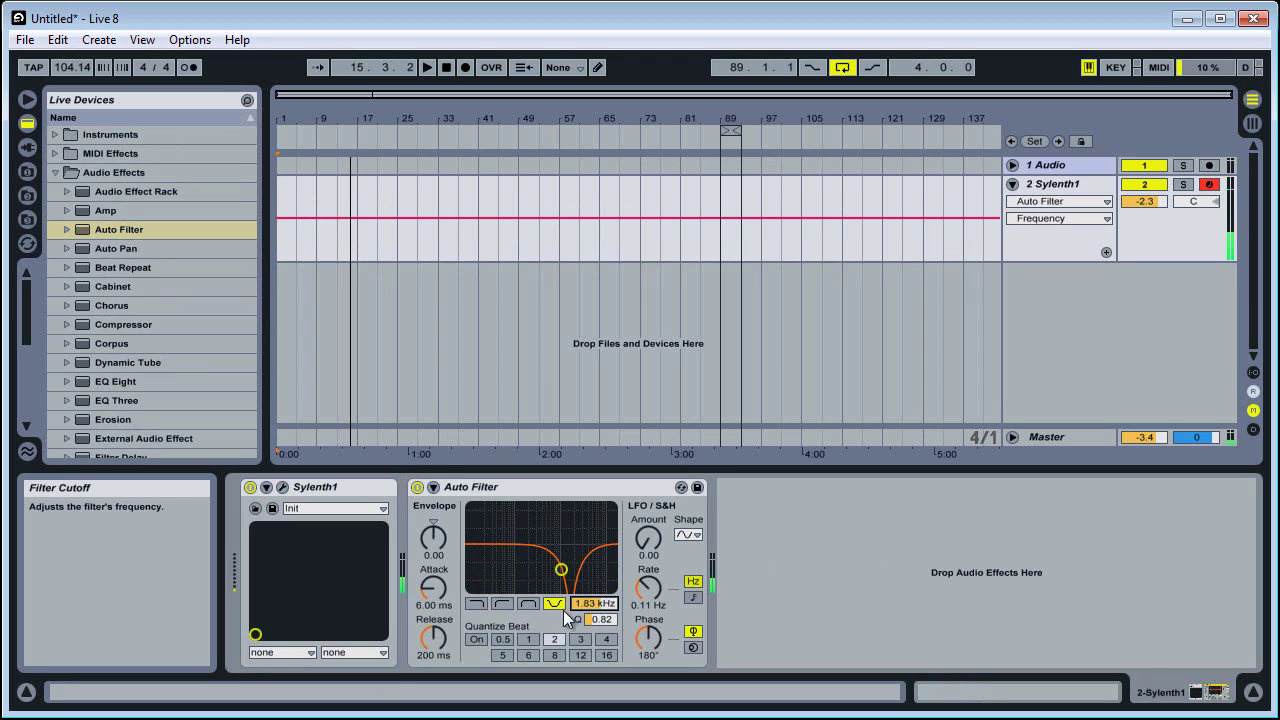
- Set the Auto Filter's LFO amount to 25.0 and phase to 0°, with a tempo-synced rate of 5/16
drag(658, 555, 663, 556)
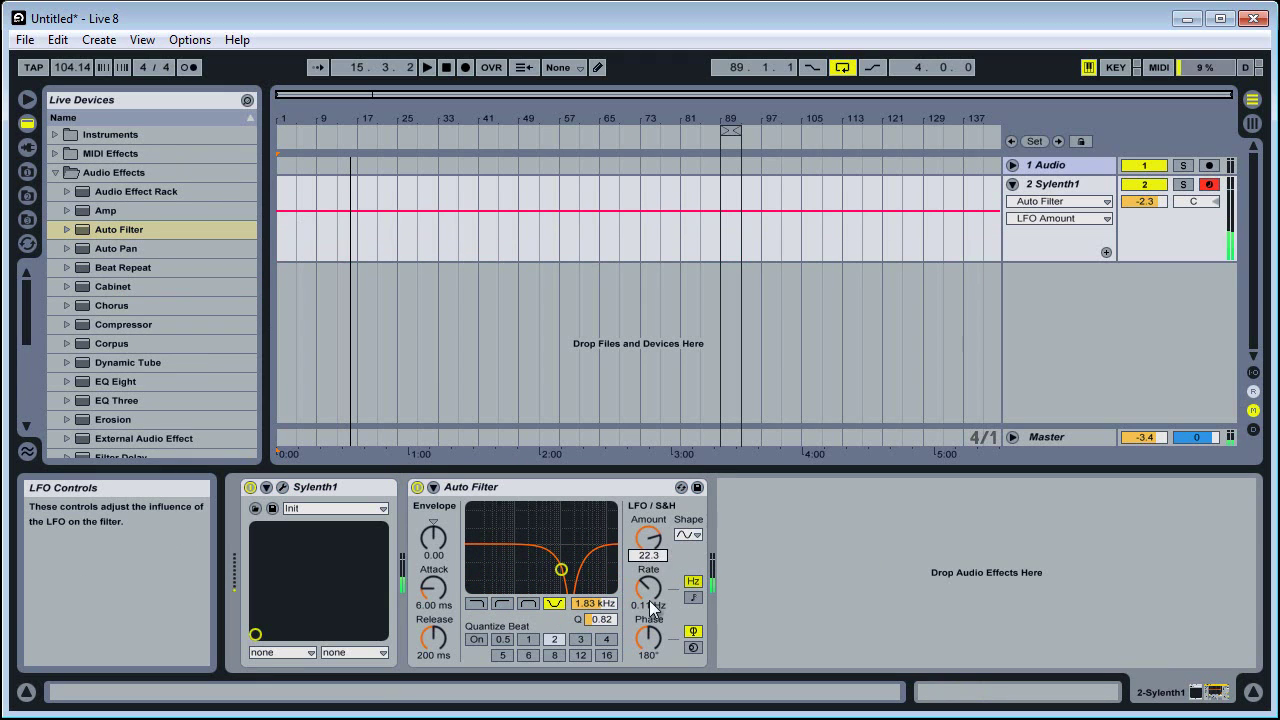
drag(643, 638, 645, 692)
drag(648, 549, 647, 542)
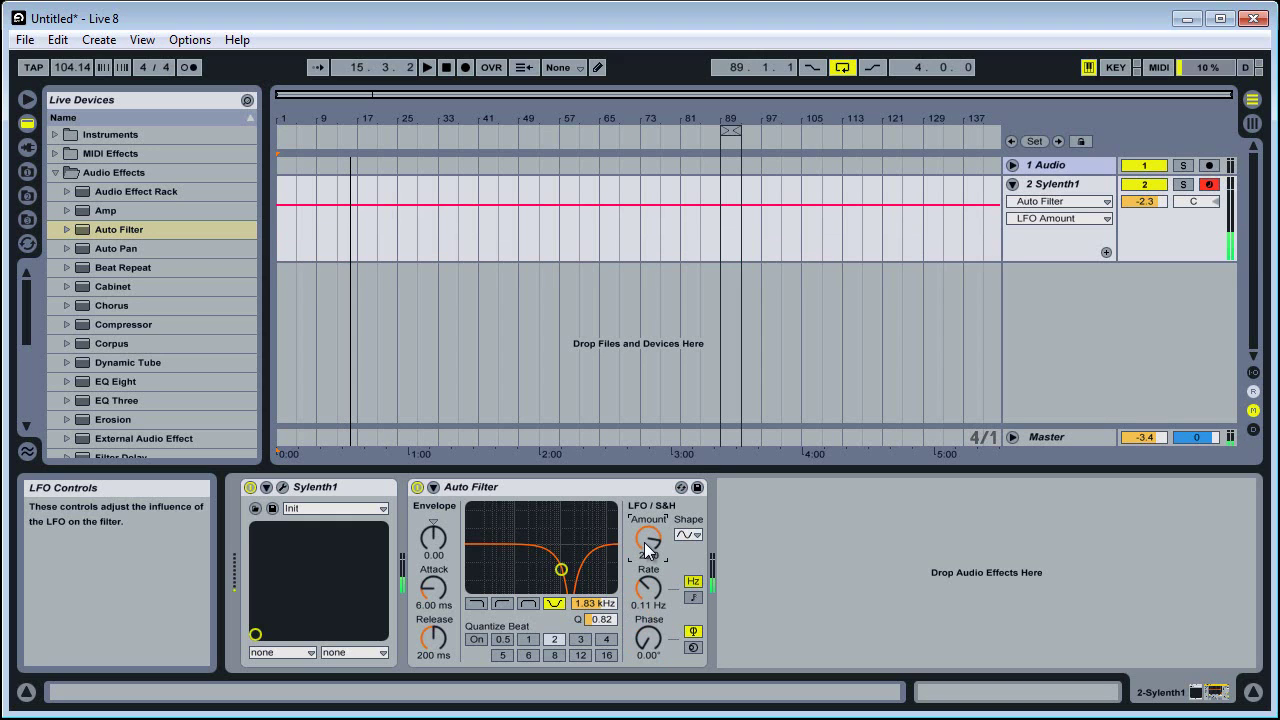
click(693, 597)
click(653, 596)
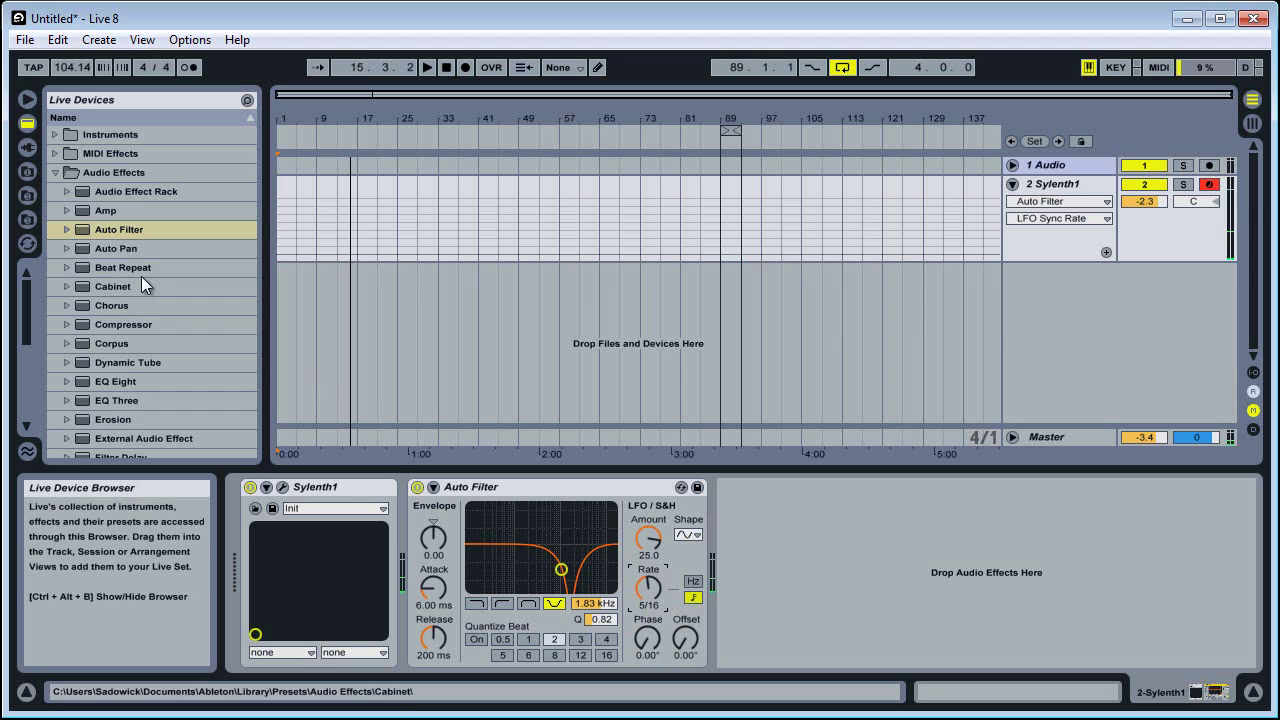
- Replace the Auto Filter with an Auto Pan using an amount of 73.8% and a slower rate
right_click(483, 490)
click(487, 494)
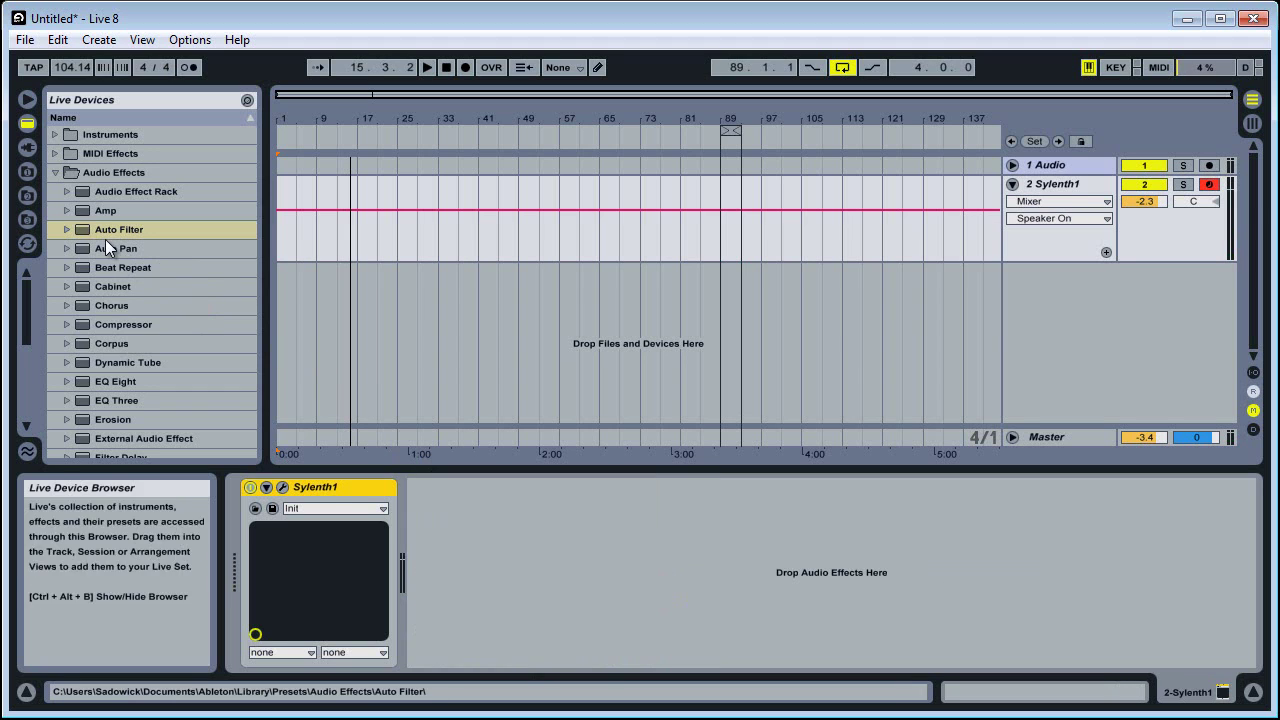
drag(101, 250, 636, 566)
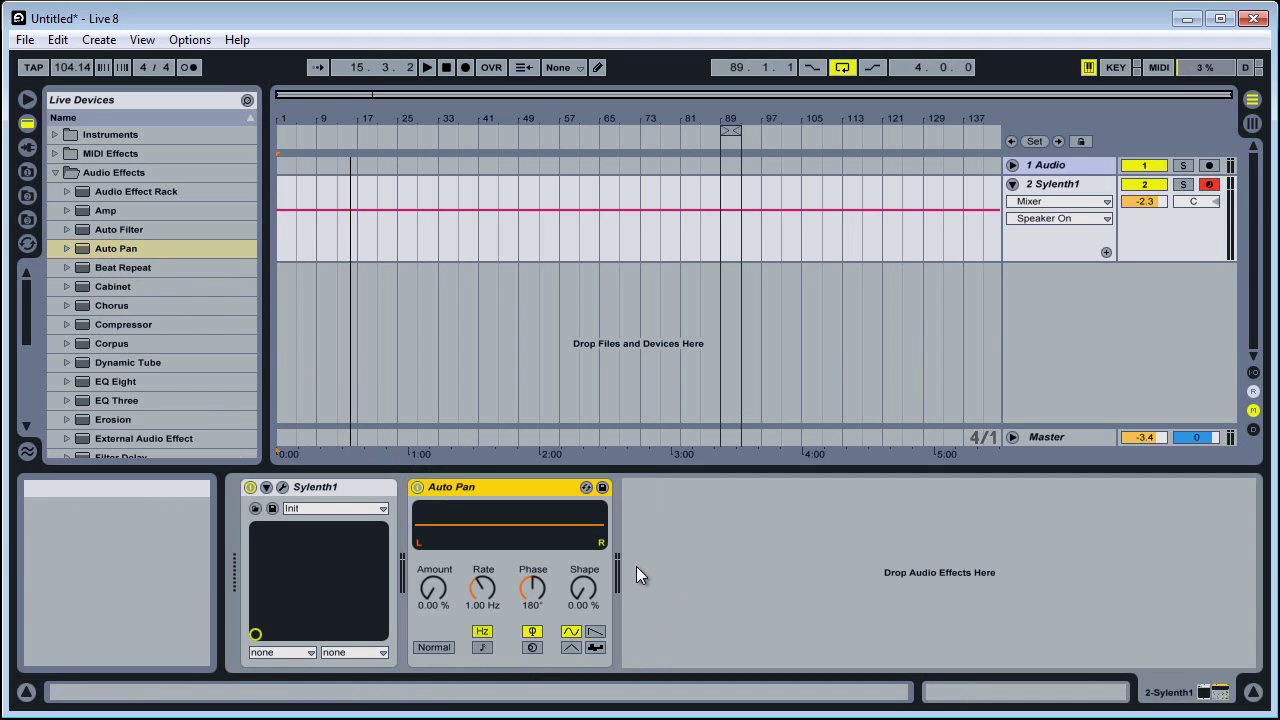
drag(434, 590, 436, 591)
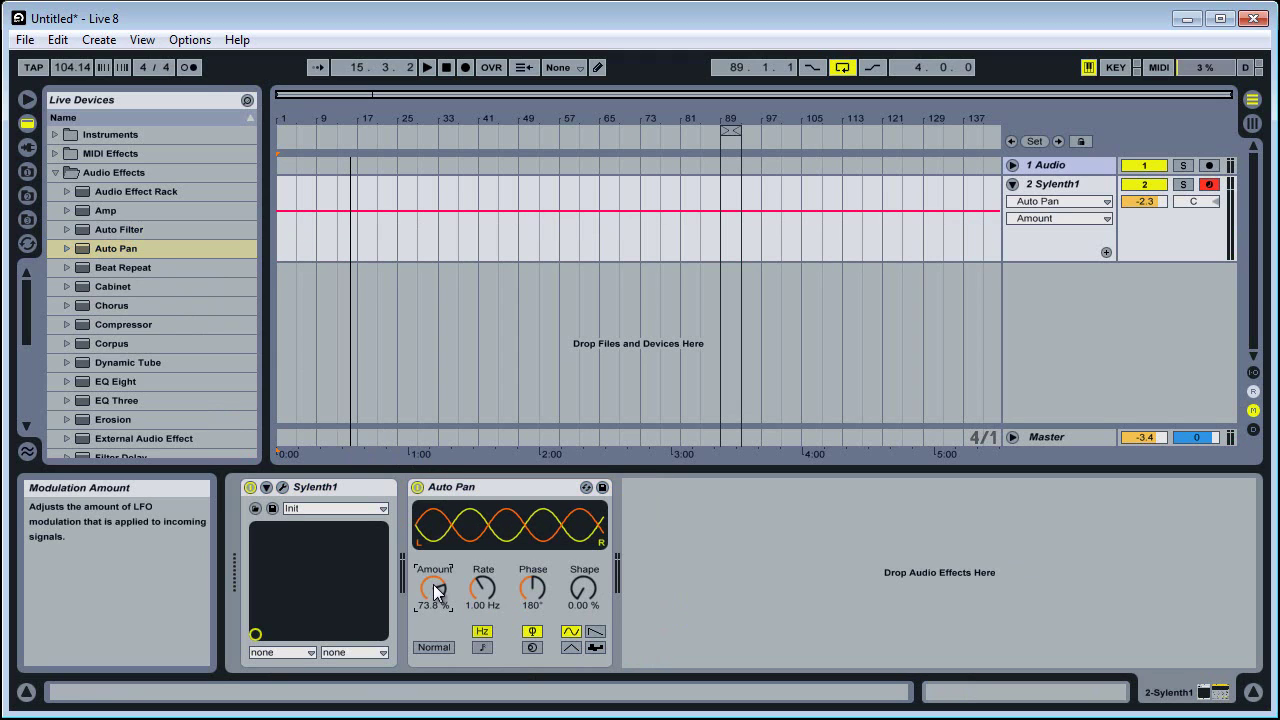
drag(498, 591, 490, 630)
- Replace the Auto Pan after Sylenth1 with the Beat Repeat effect
right_click(480, 497)
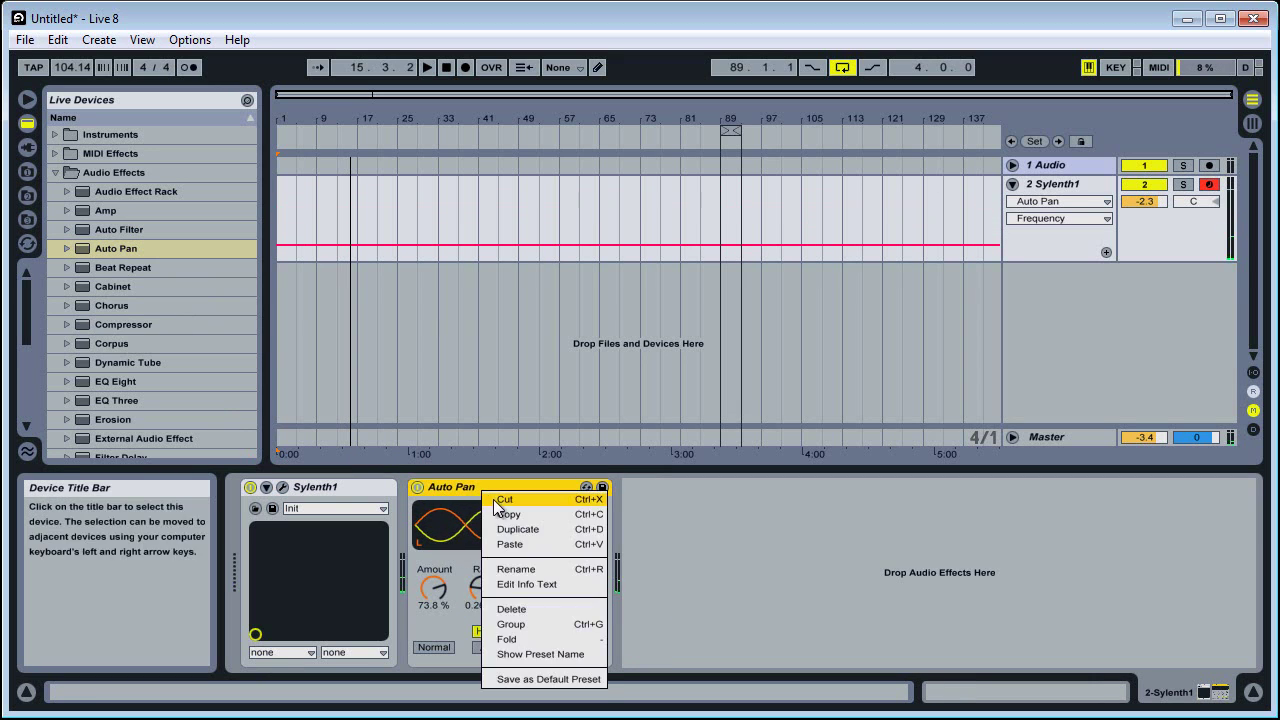
click(495, 494)
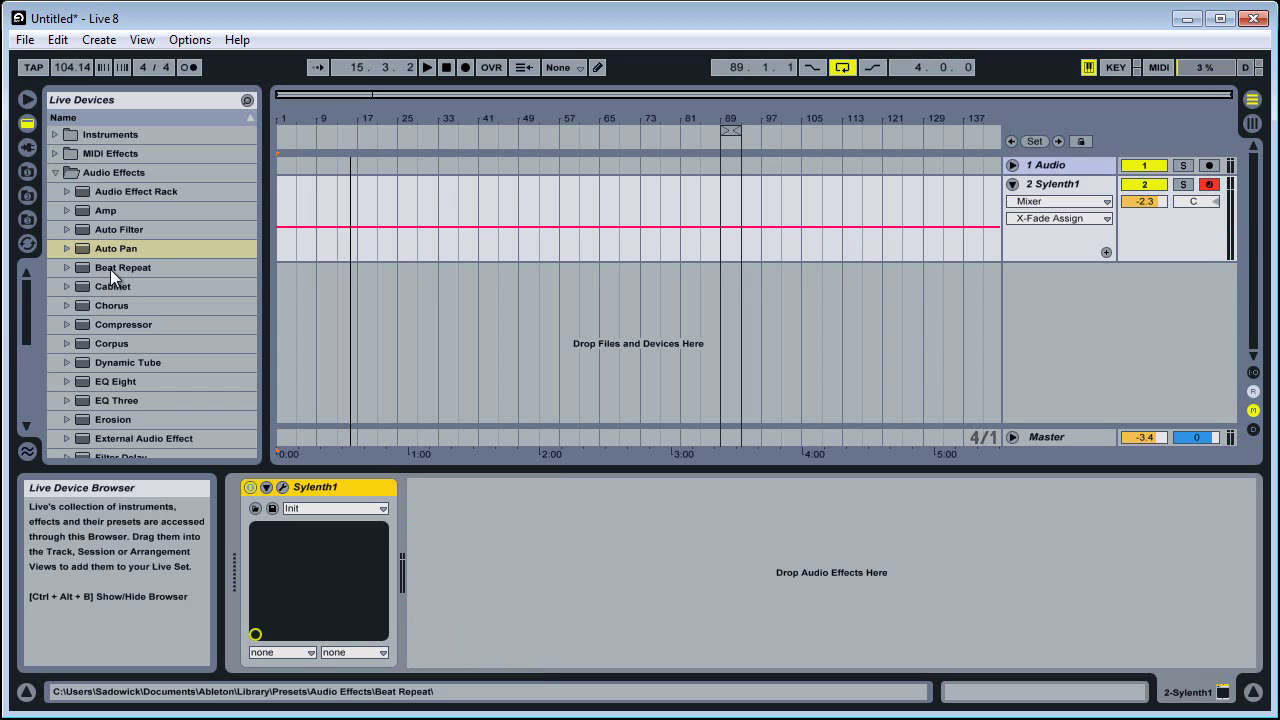
drag(110, 269, 586, 587)
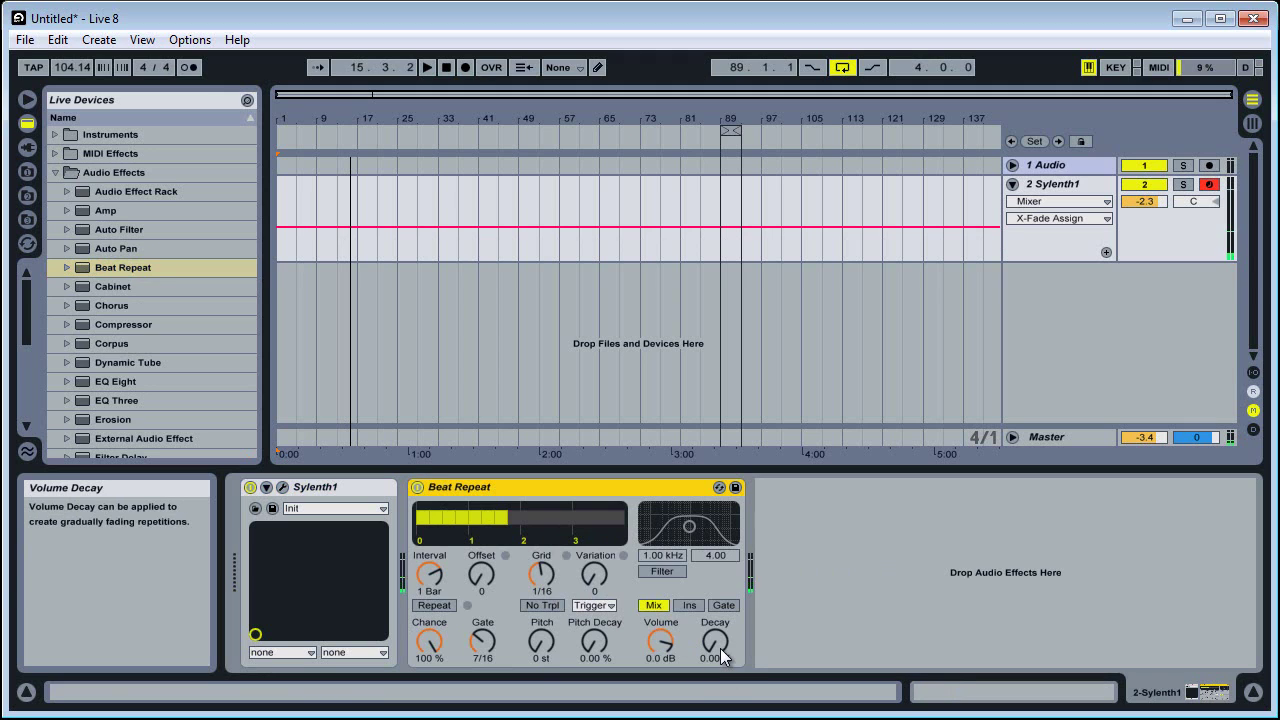
- Configure Beat Repeat with an offset of 0, a 1/32 grid, Repeat turned on and a 1/4 interval
click(479, 577)
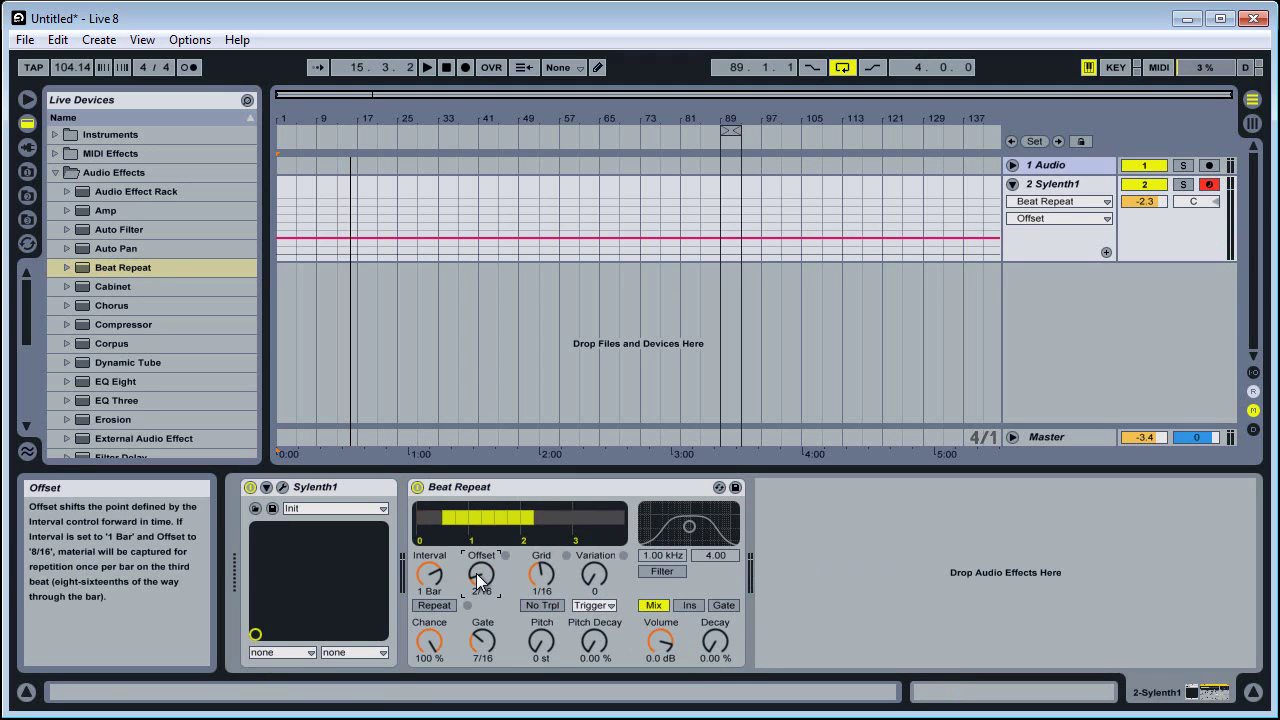
drag(477, 583, 478, 605)
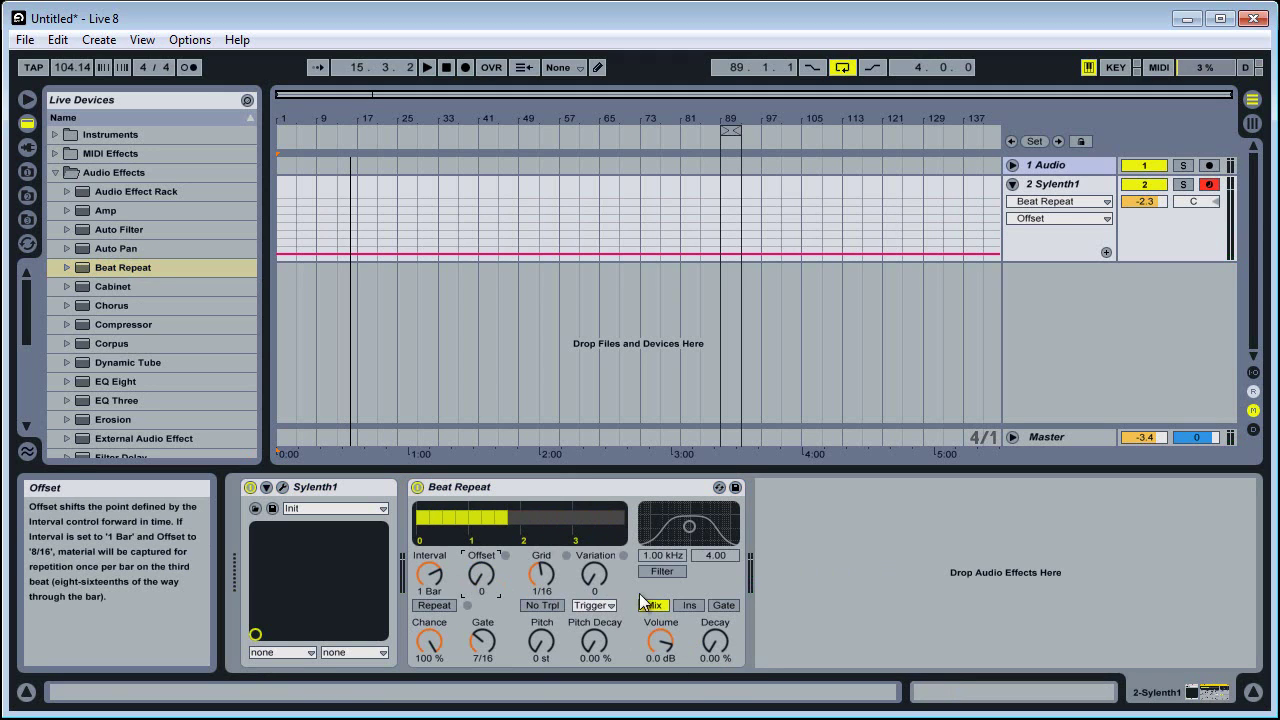
drag(549, 587, 552, 594)
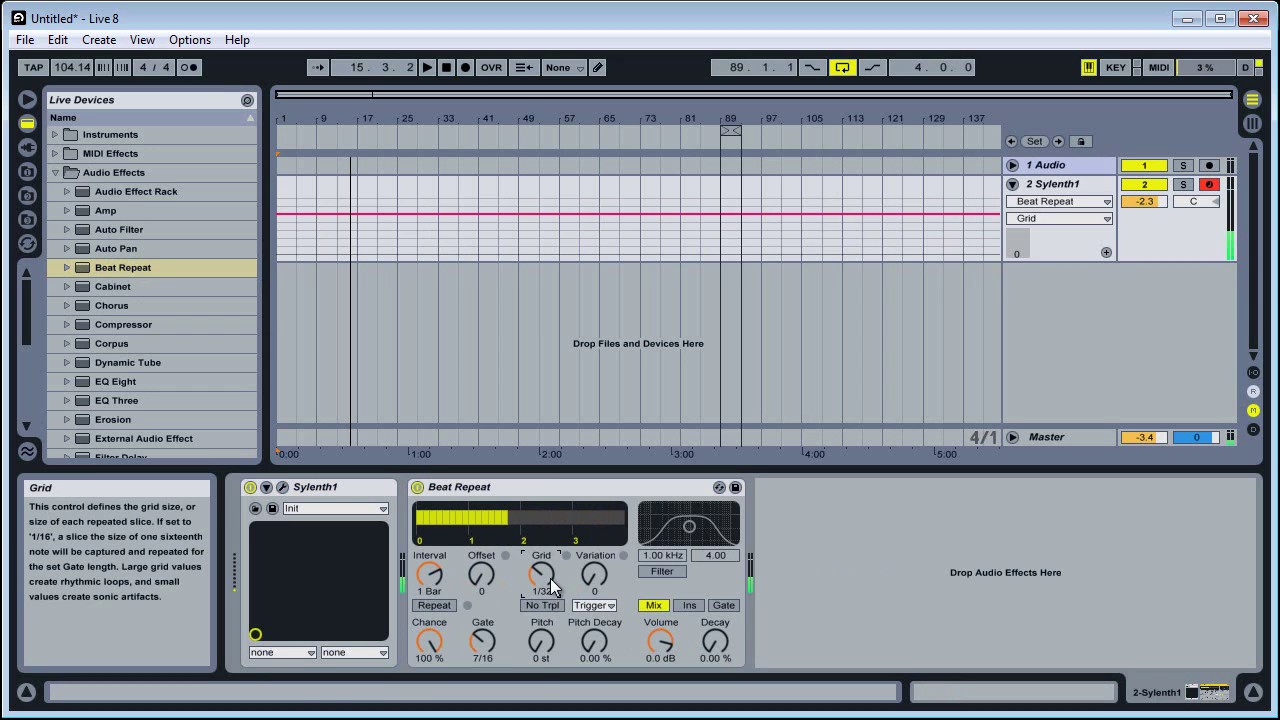
click(434, 605)
drag(427, 580, 488, 642)
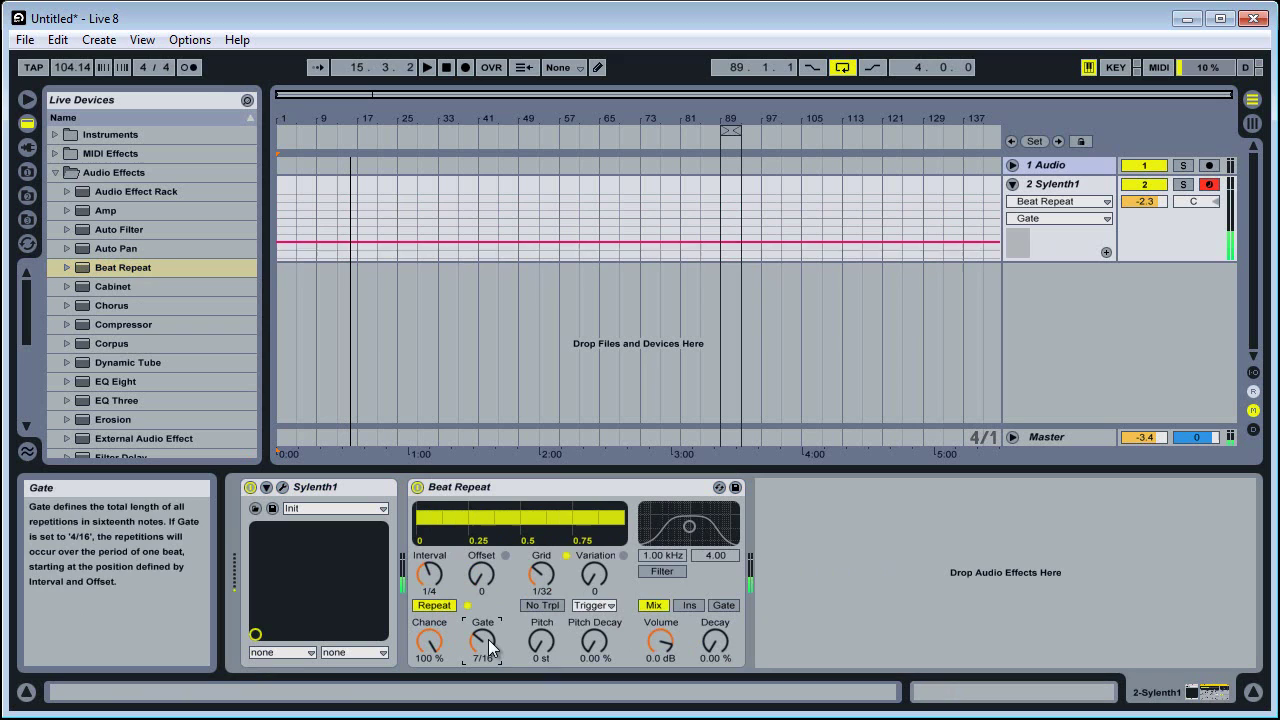
- Set Beat Repeat's variation to 10, offset to 1/16, grid to 1/12 and interval to 1/4, and turn Repeat off
click(584, 577)
drag(584, 577, 586, 560)
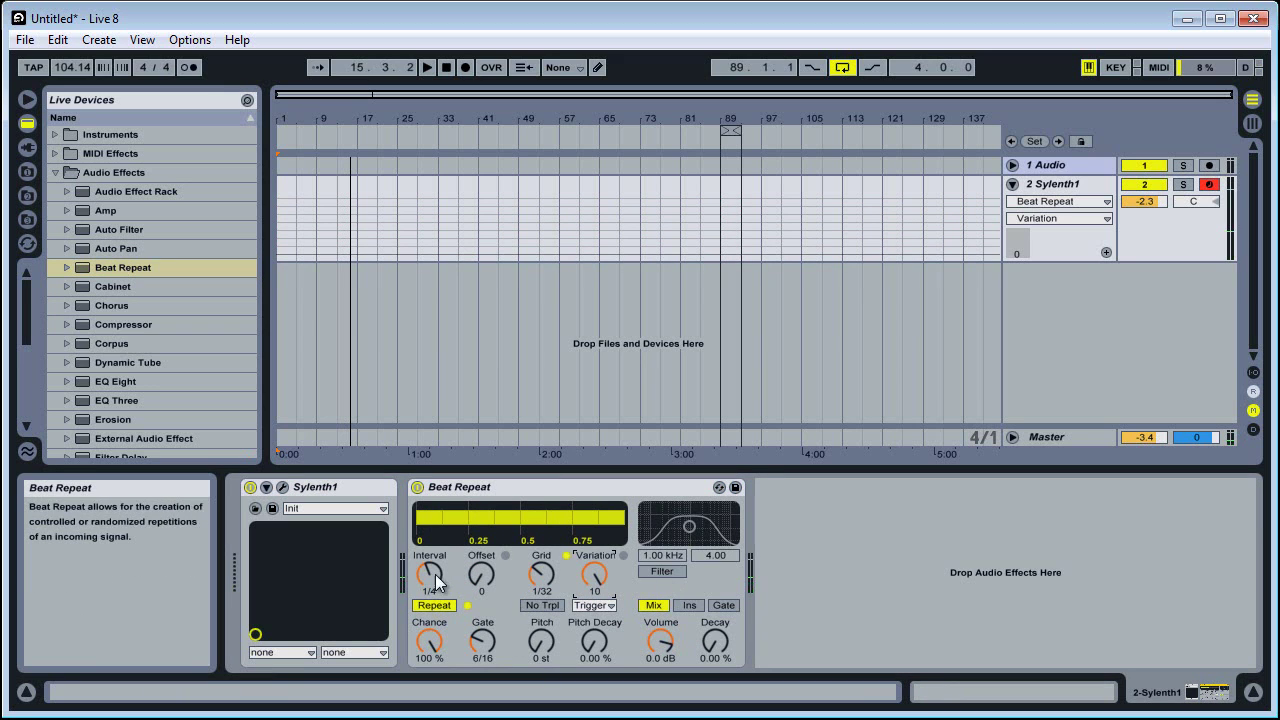
drag(438, 590, 543, 600)
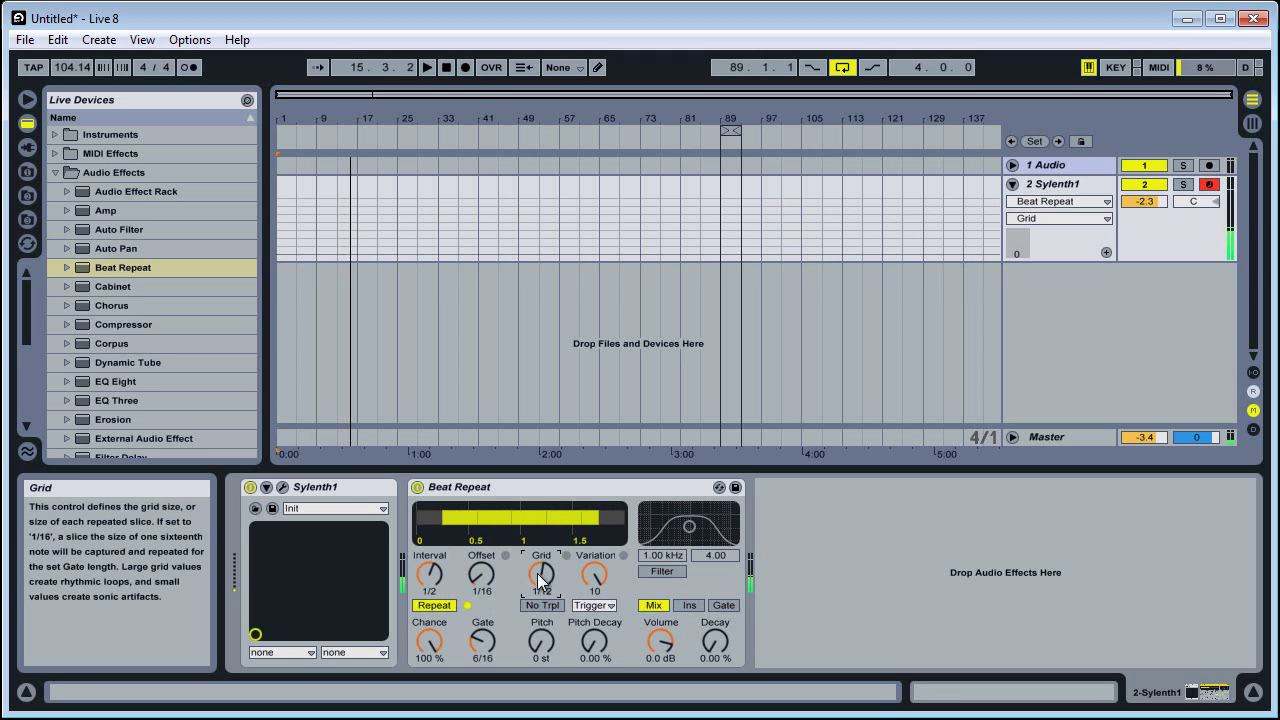
drag(438, 576, 437, 574)
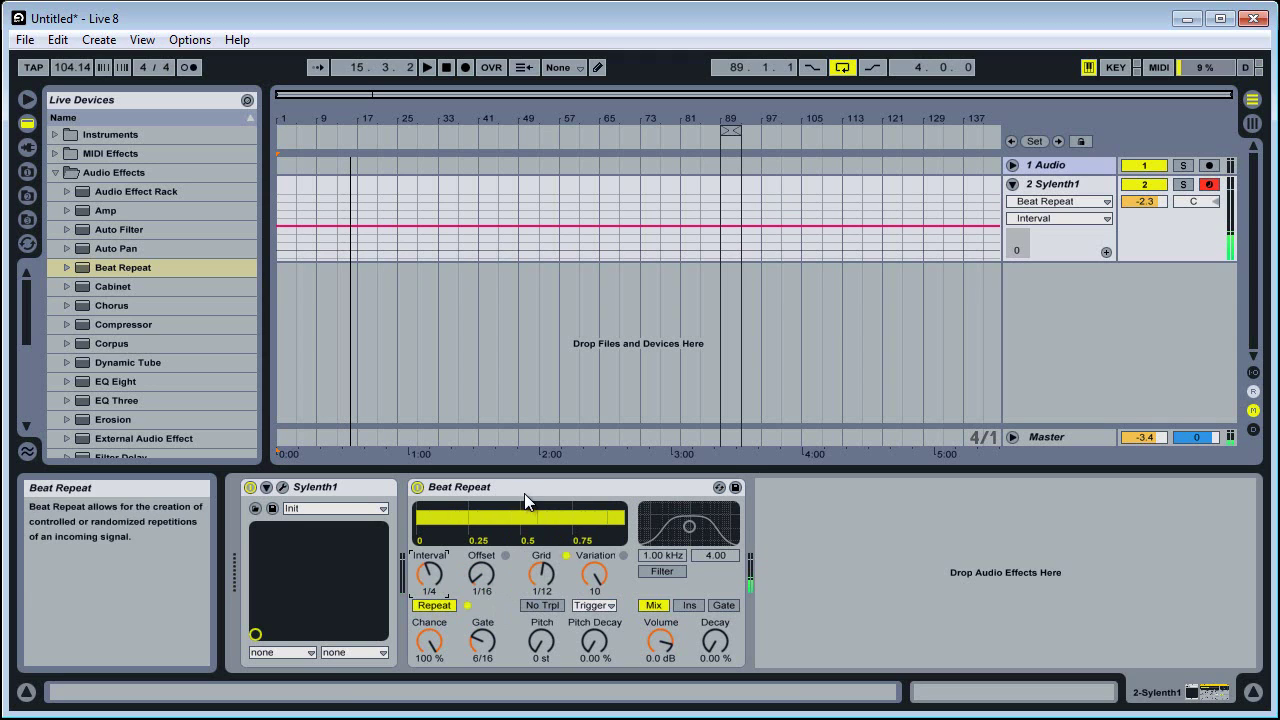
click(439, 607)
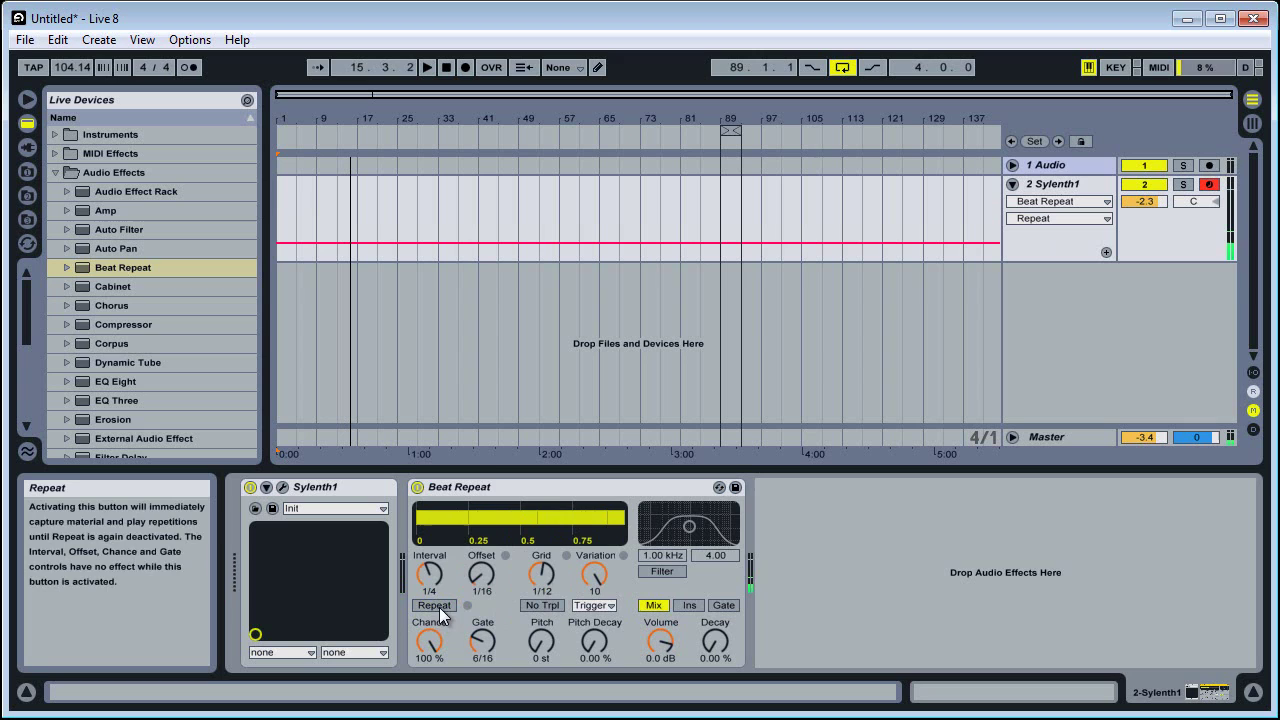
- Replace Beat Repeat after Sylenth1 with the Chorus effect and set its dry/wet mix to 40%
right_click(492, 482)
click(508, 492)
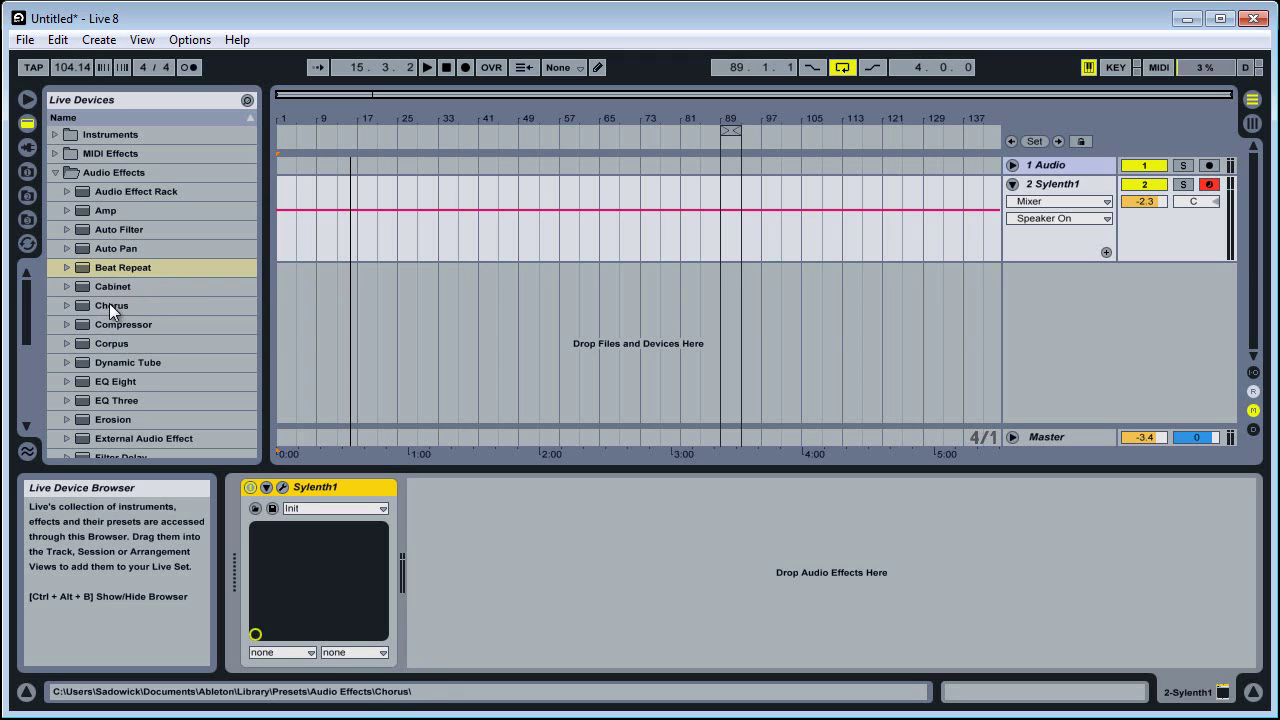
drag(98, 308, 474, 510)
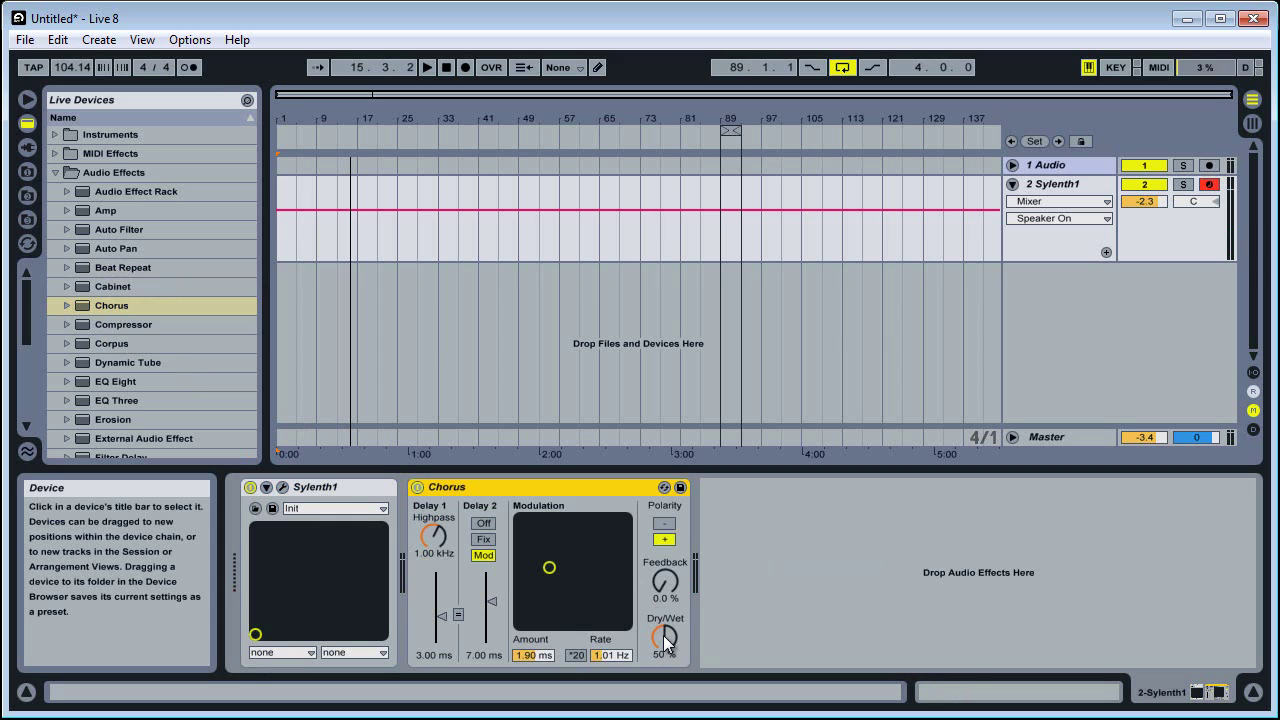
drag(663, 635, 663, 636)
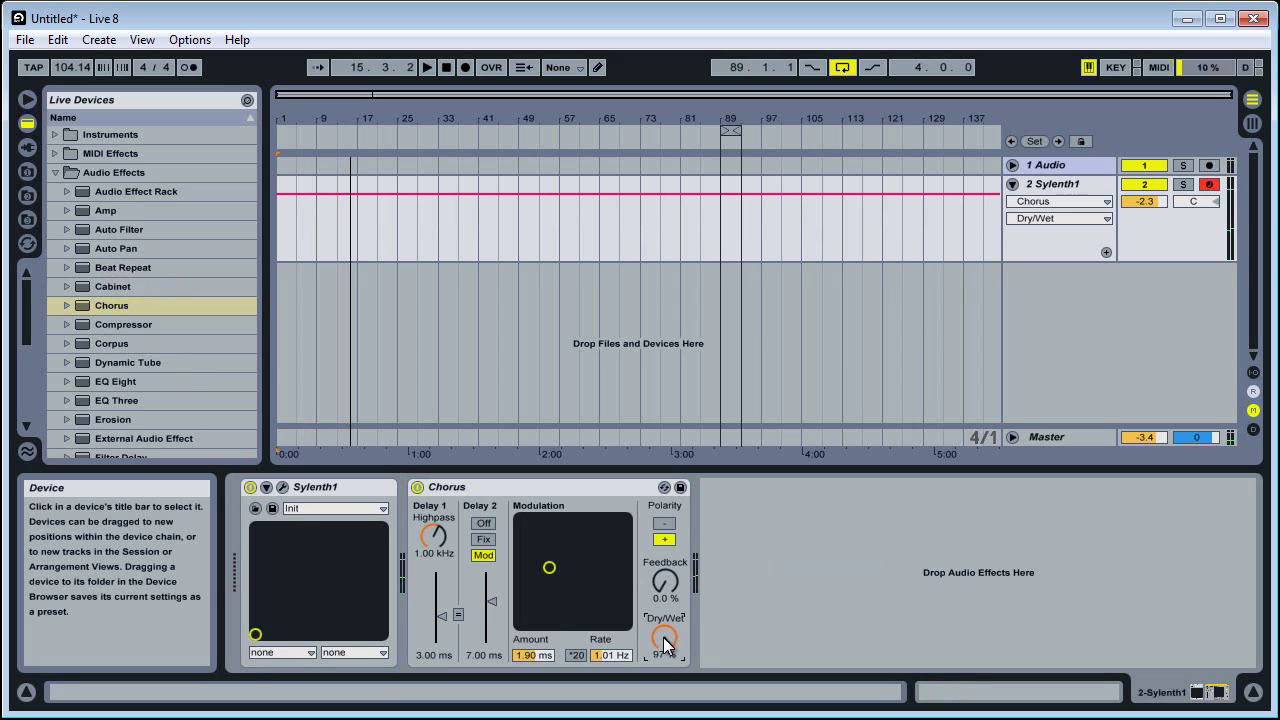
drag(663, 637, 663, 637)
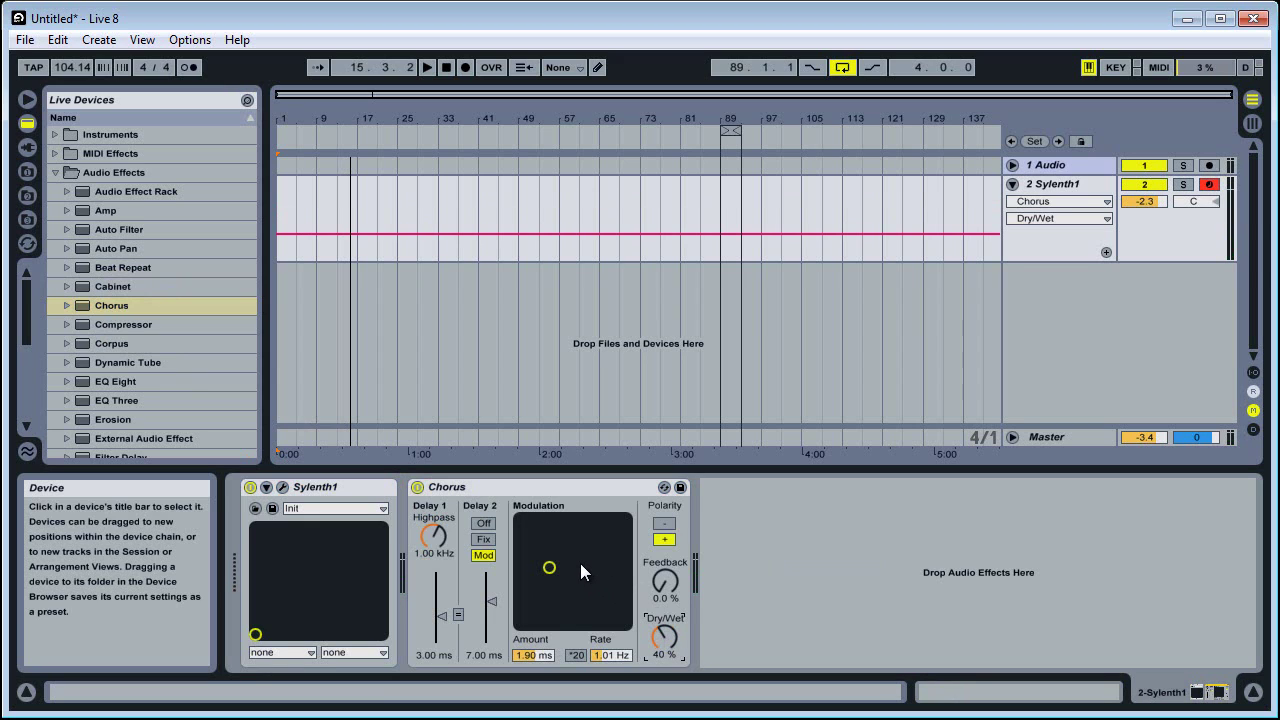
mouse_move(571, 563)
mouse_down()
mouse_move(580, 547)
mouse_move(570, 556)
mouse_up()
- Replace the Chorus after Sylenth1 with the Compressor effect
right_click(540, 481)
click(562, 492)
drag(104, 318, 686, 594)
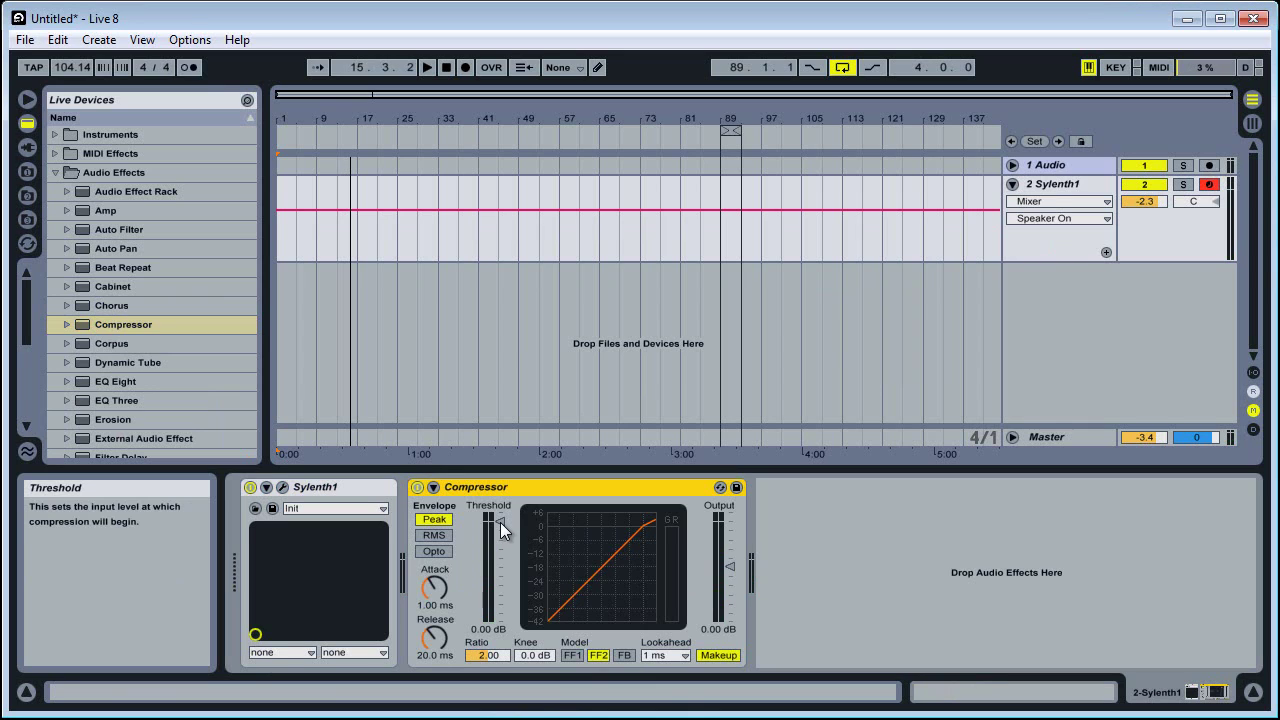
- Try the Compressor with a threshold of -49.6 dB and an attack of 64.5 ms
drag(500, 522, 495, 590)
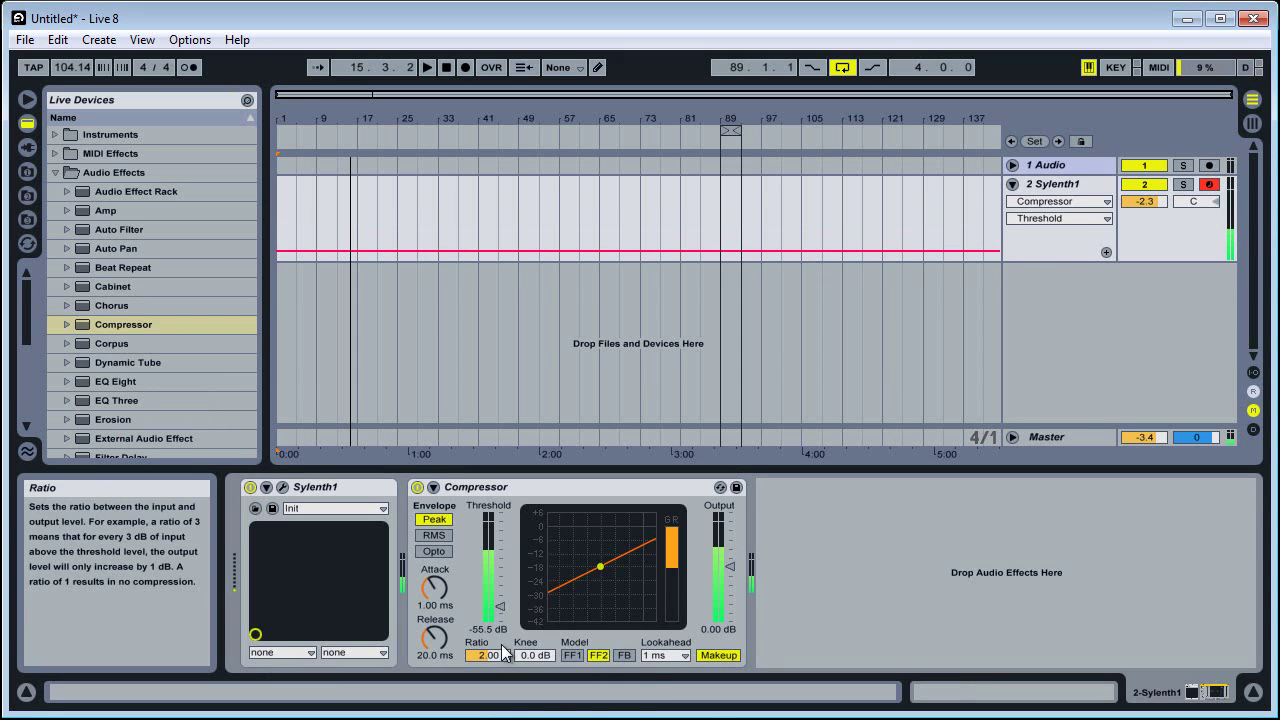
drag(435, 598, 435, 560)
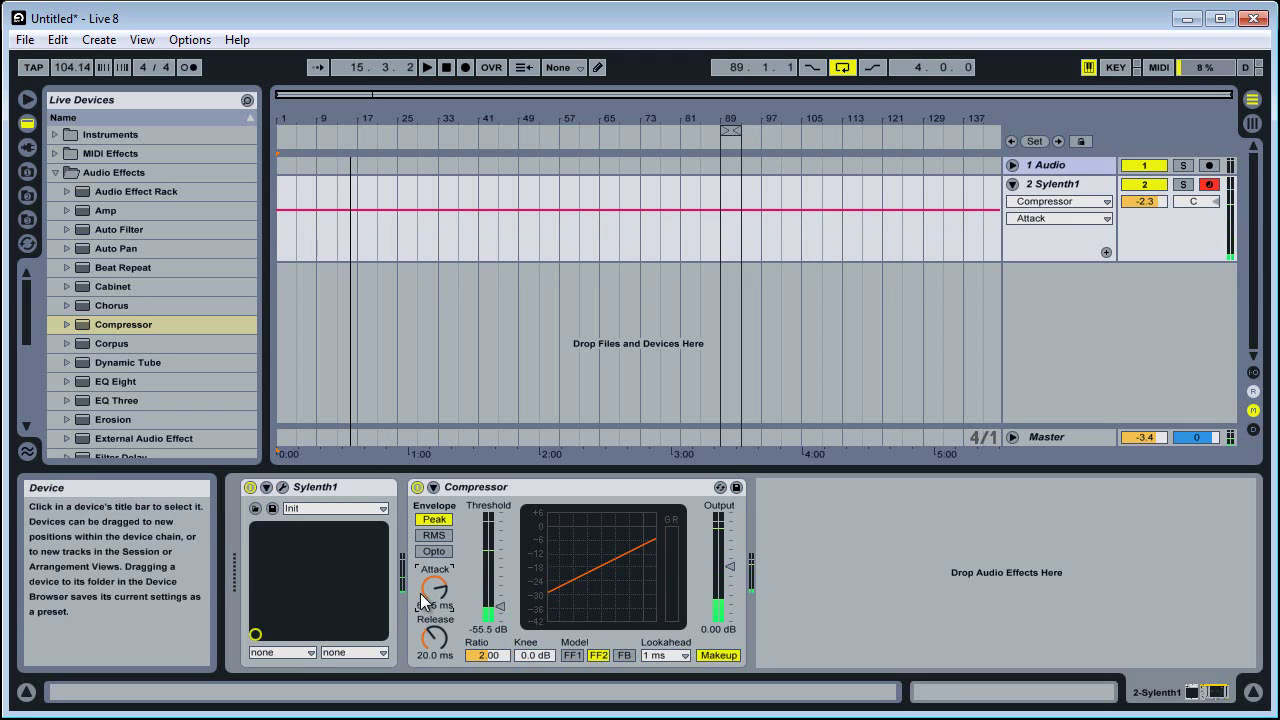
drag(498, 612, 495, 605)
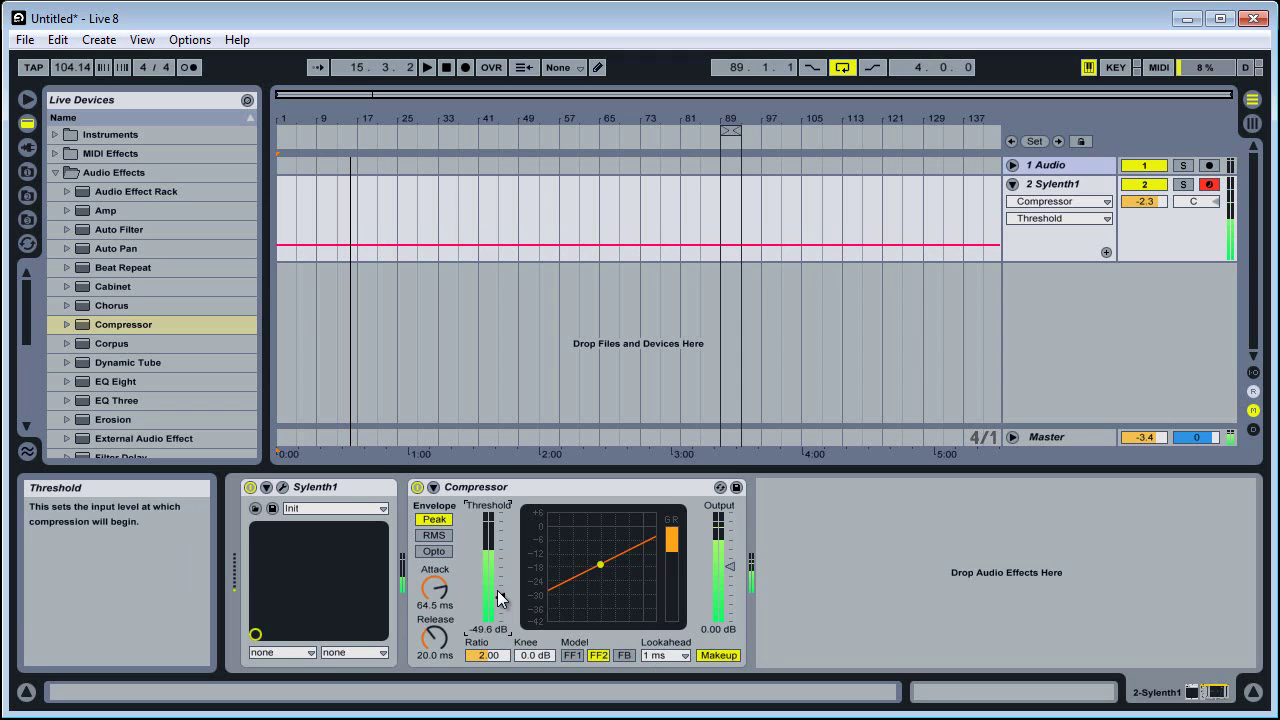
- Return the Compressor's attack to its default and set the threshold to -18.8 dB
right_click(435, 588)
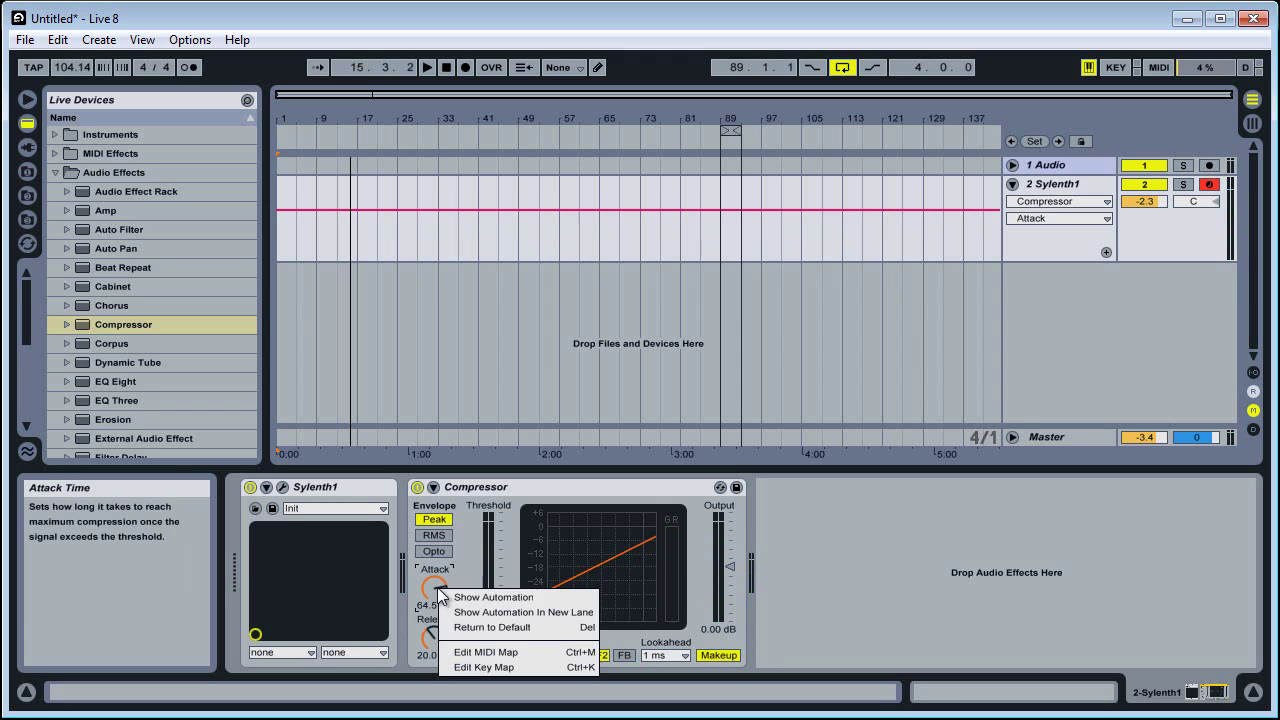
click(485, 628)
drag(509, 591, 497, 550)
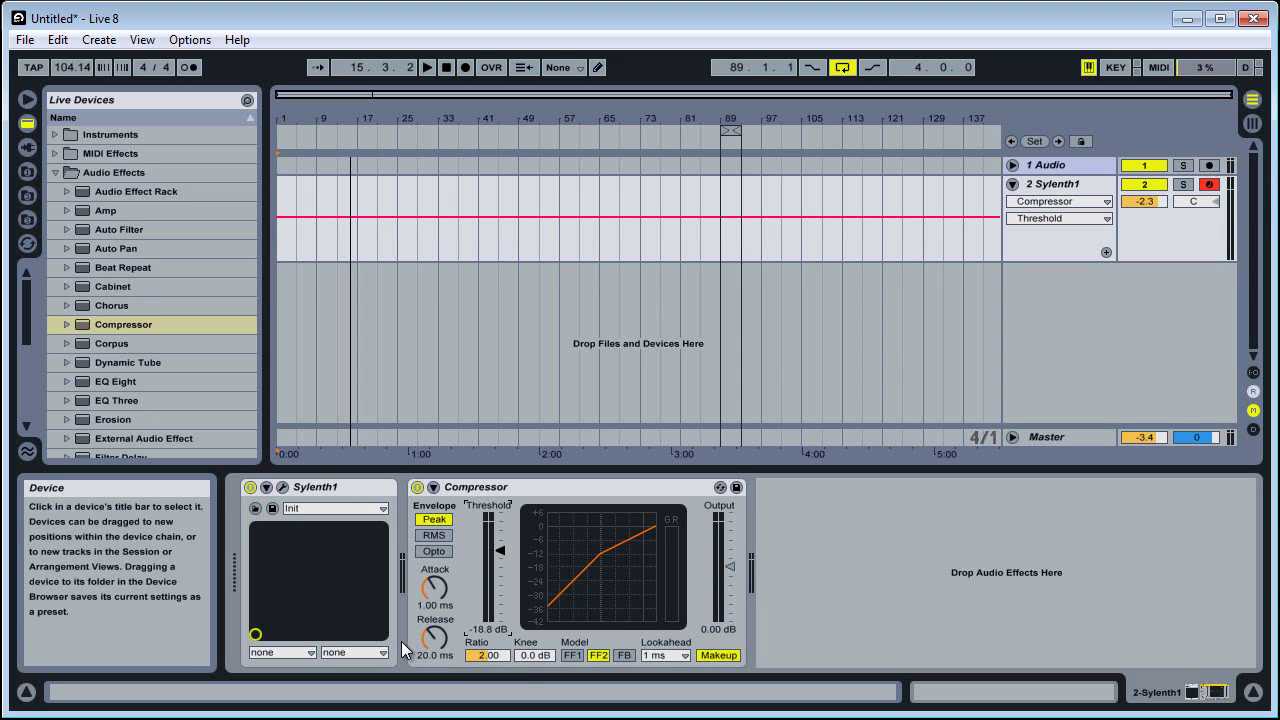
click(500, 656)
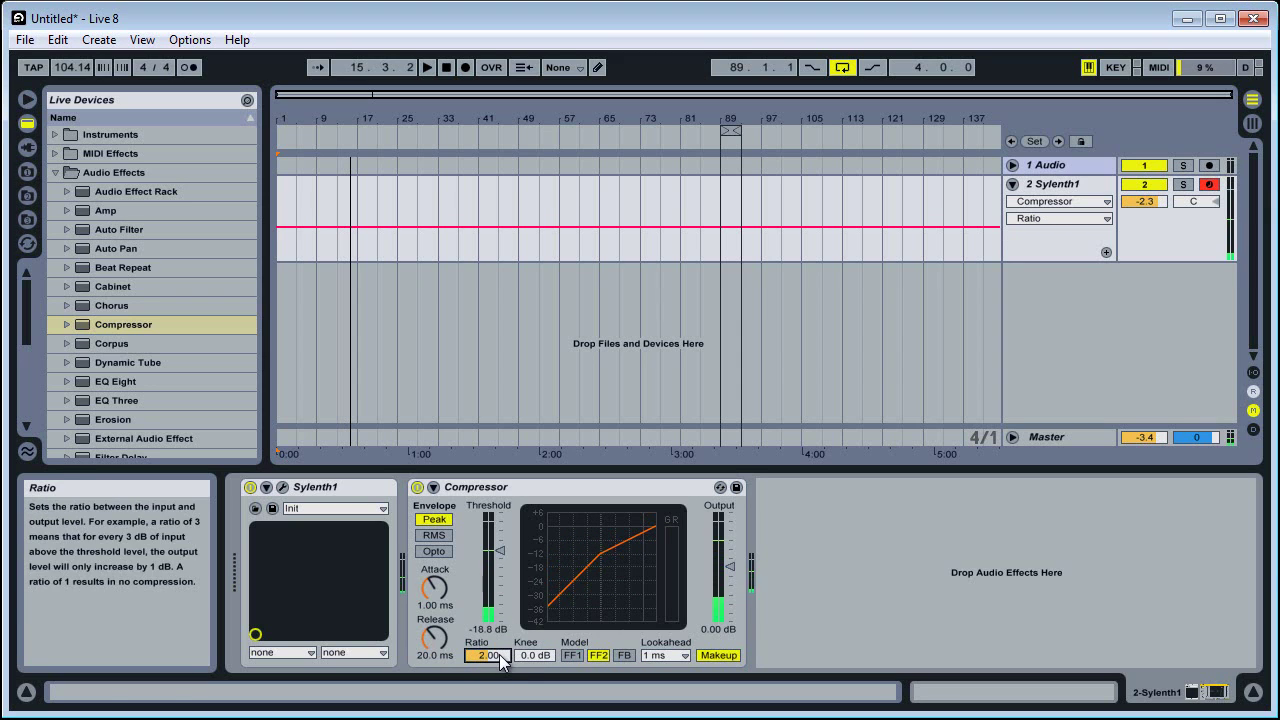
- Replace the Compressor after Sylenth1 with the Corpus effect
right_click(481, 485)
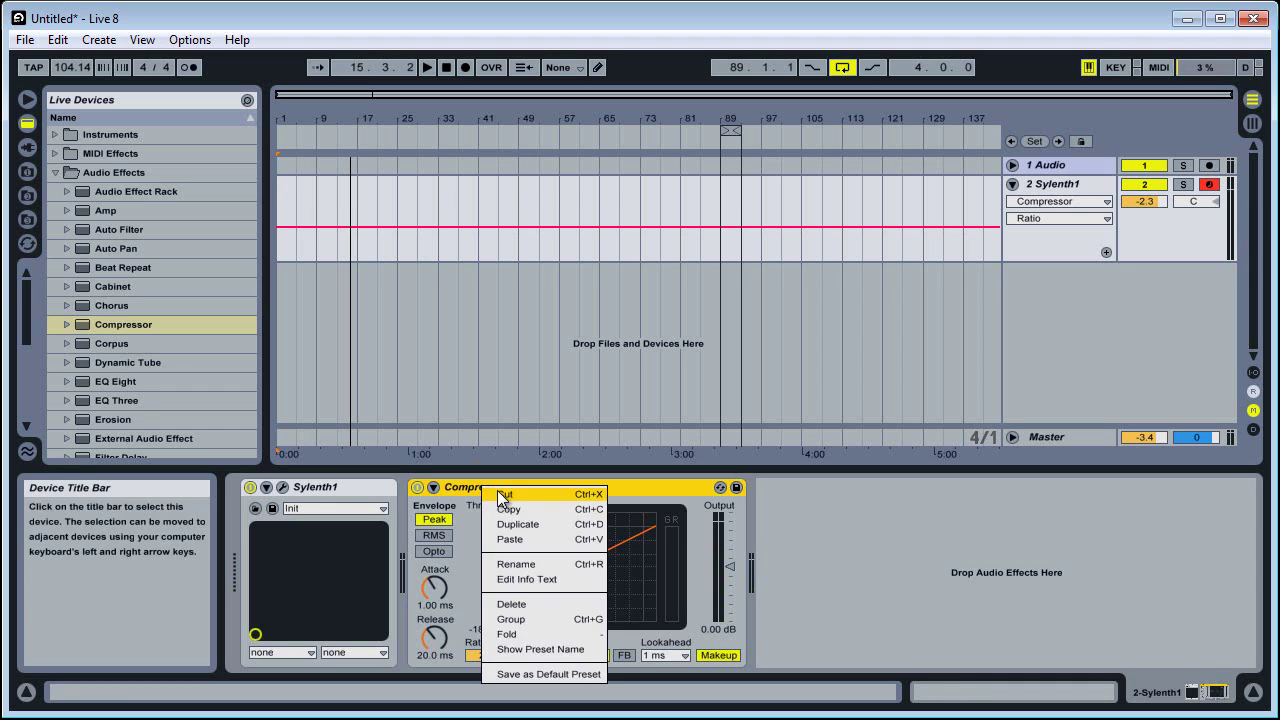
click(500, 494)
drag(140, 345, 450, 509)
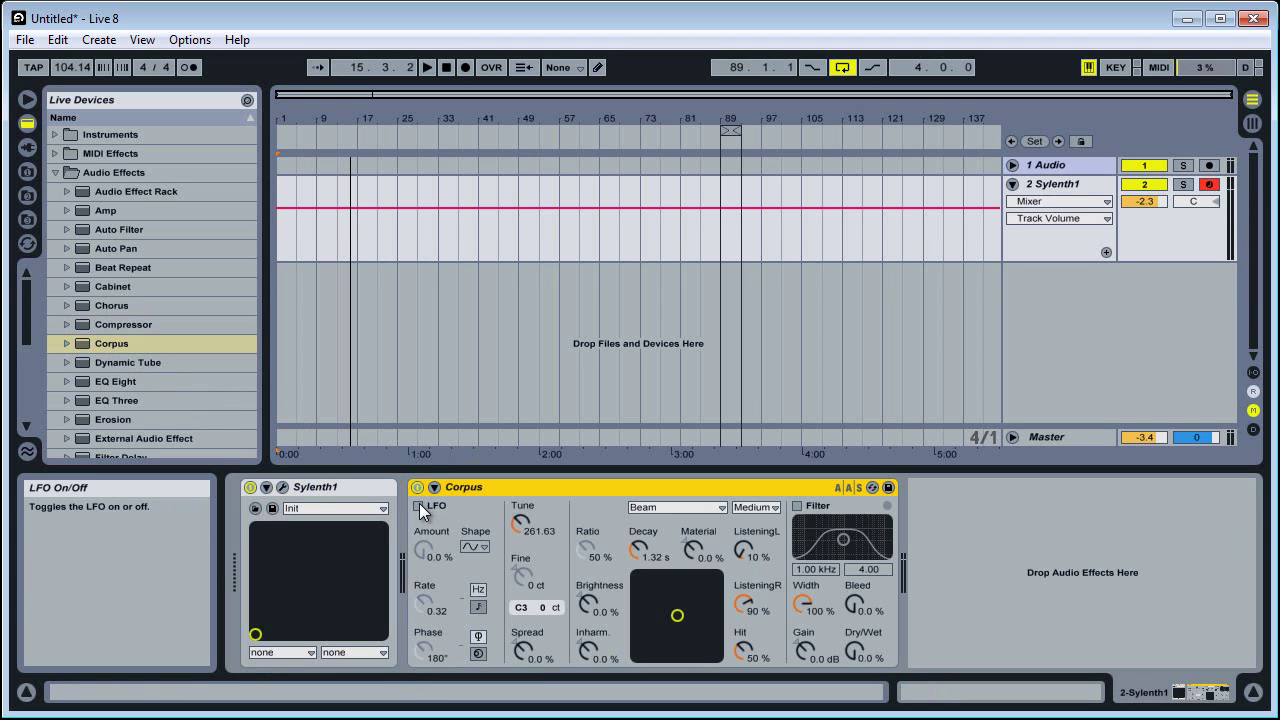
- Turn on Corpus's LFO, set the dry/wet mix to 100% and raise the LFO amount
click(418, 505)
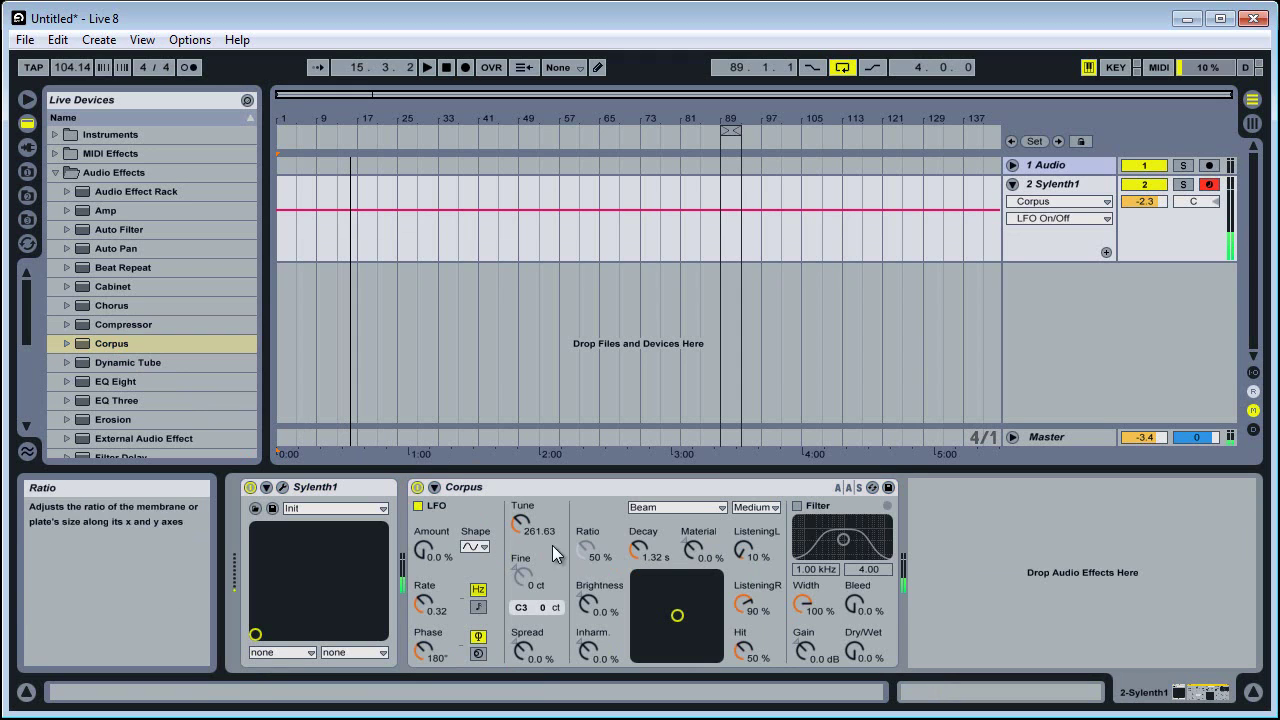
drag(856, 651, 856, 654)
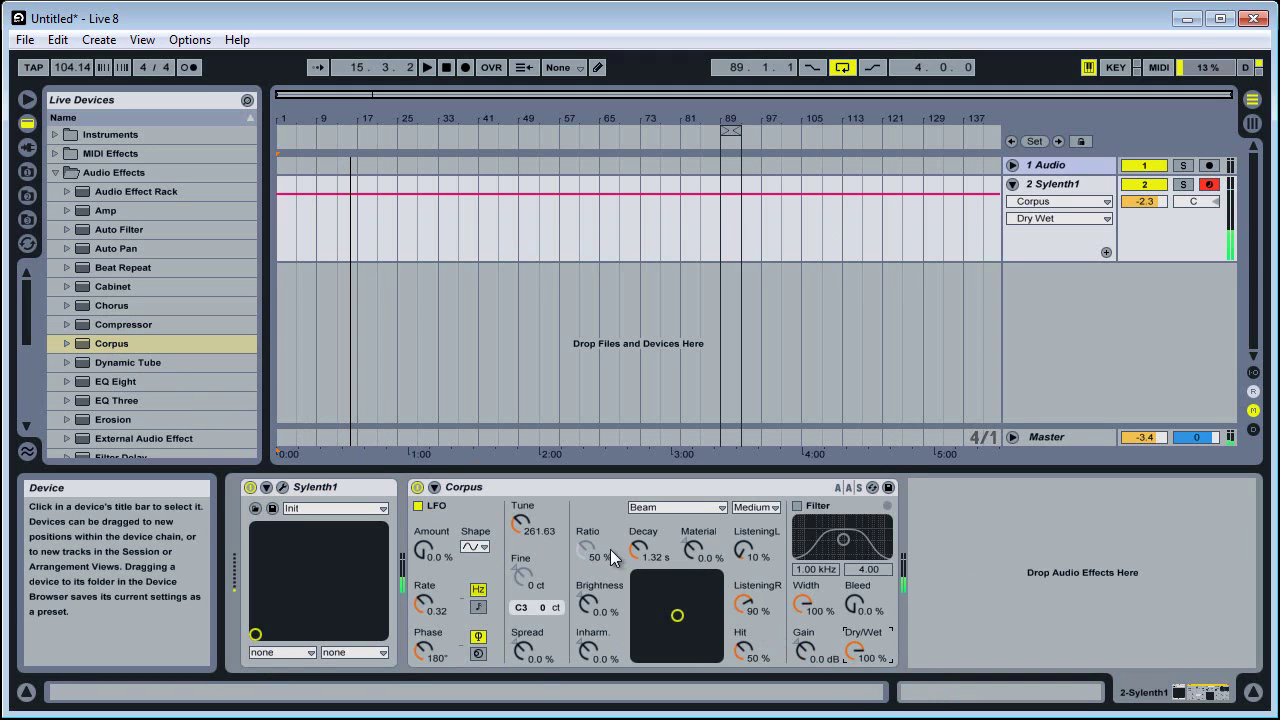
drag(429, 560, 426, 554)
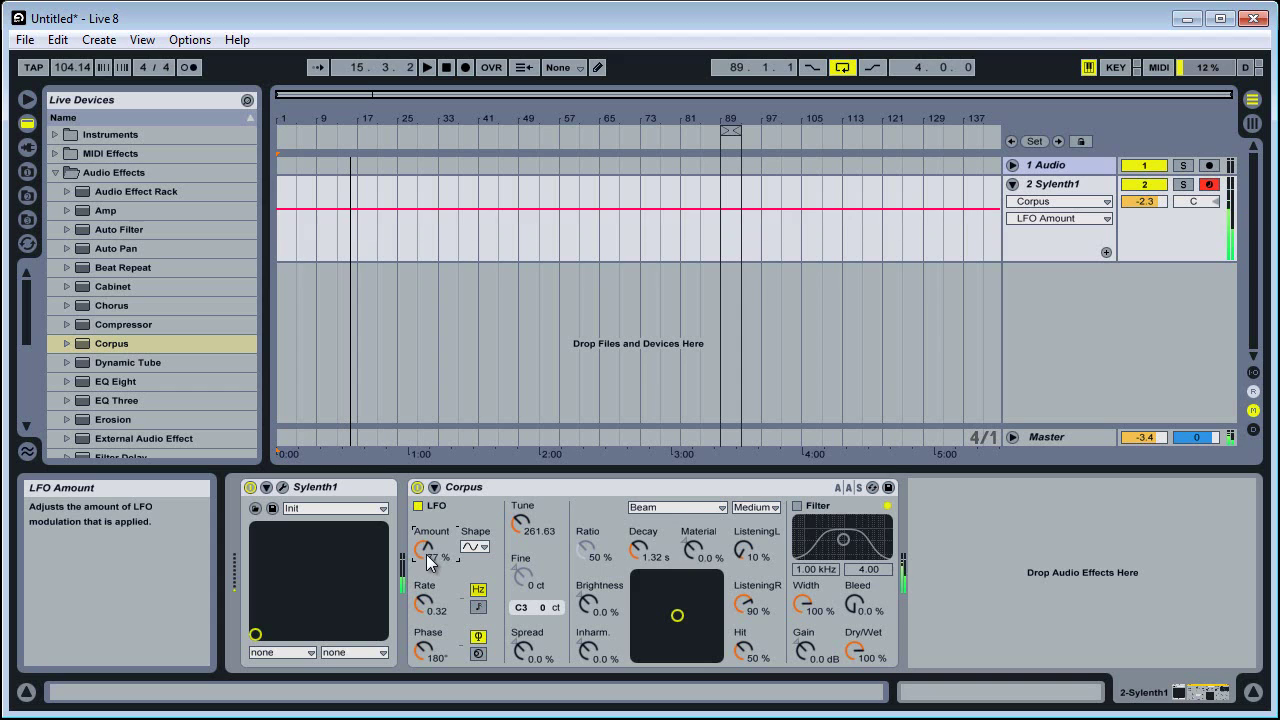
- Replace Corpus with Dynamic Tube at 6.43 dB output and 6.90 dB drive, and compare the sound with the device bypassed
right_click(530, 488)
click(542, 497)
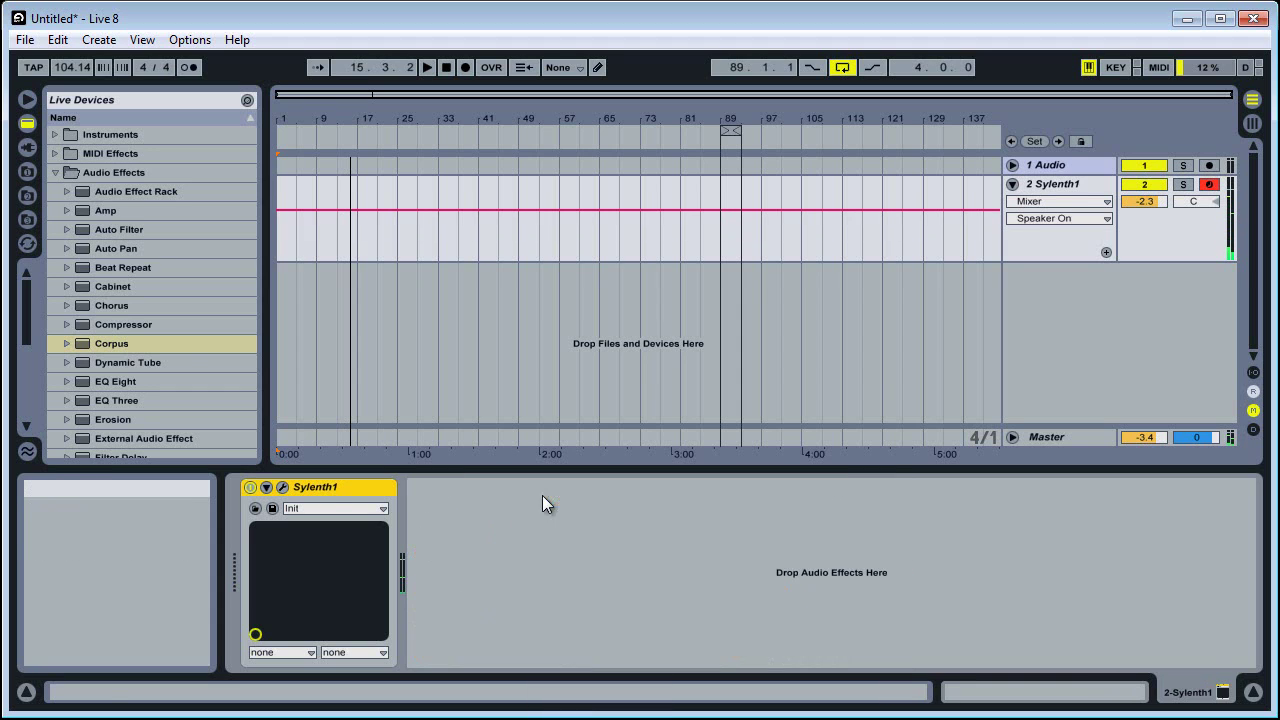
drag(173, 356, 583, 567)
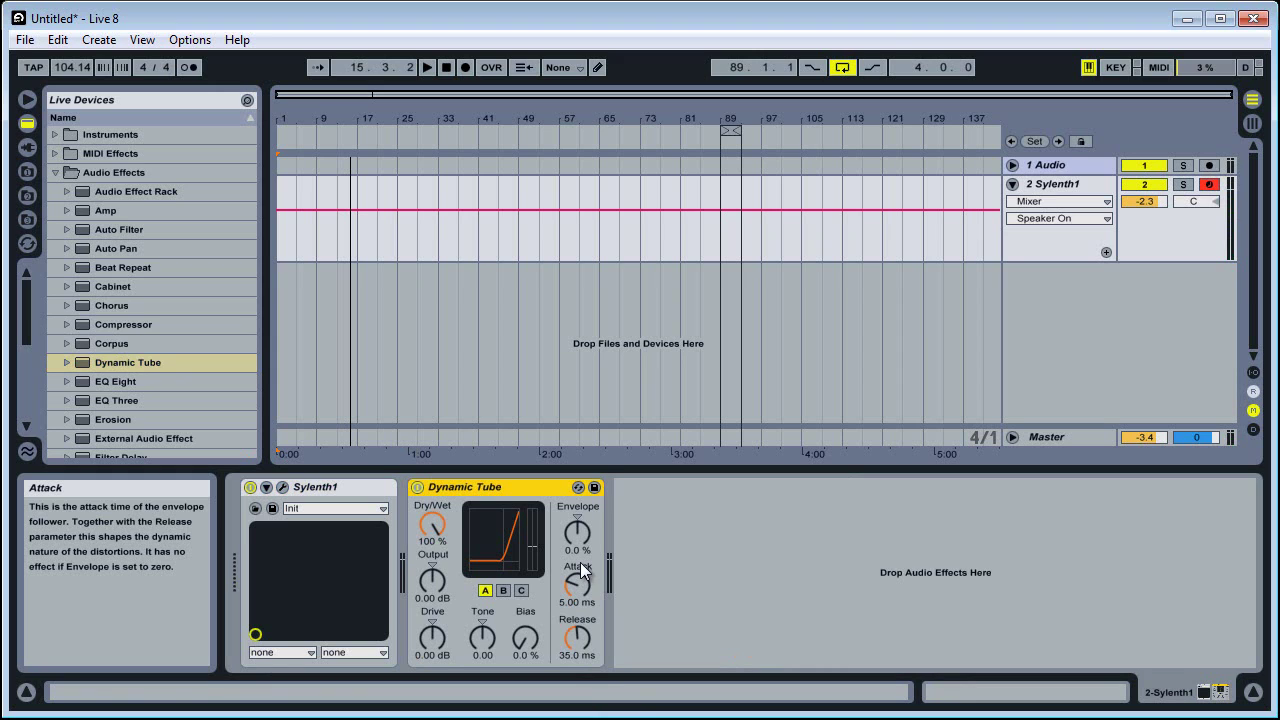
drag(428, 592, 434, 637)
click(417, 487)
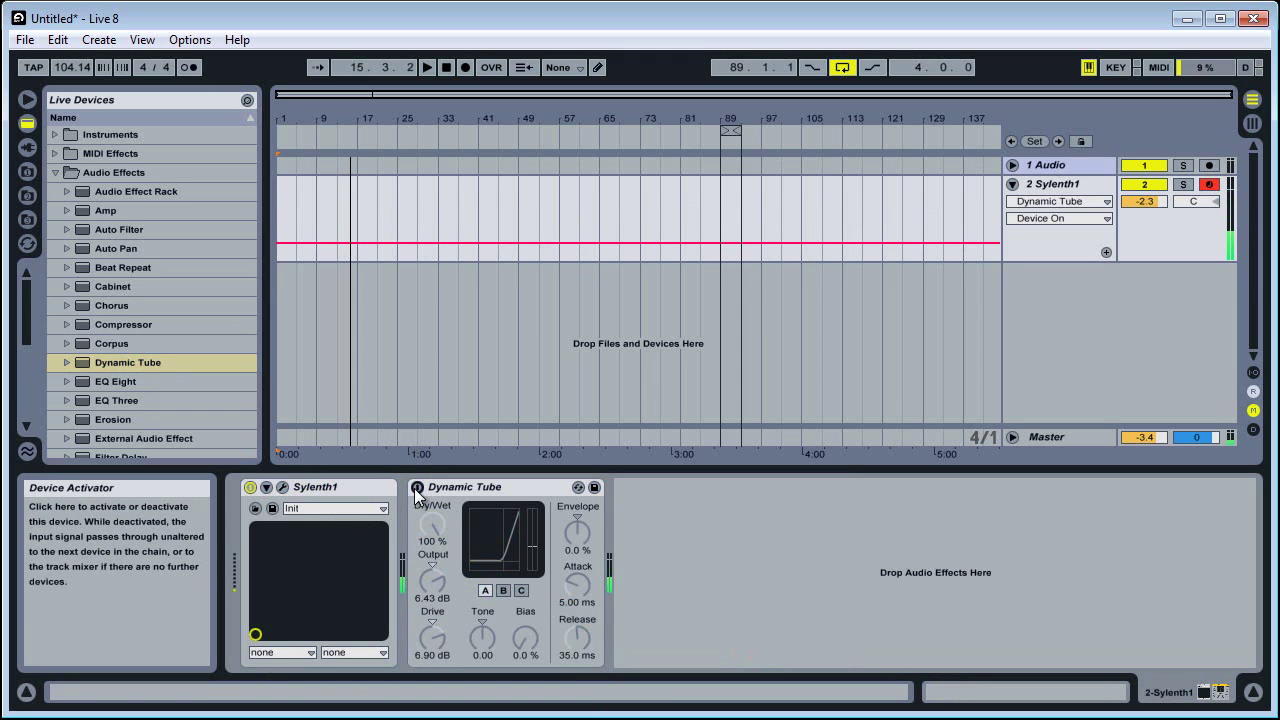
click(417, 487)
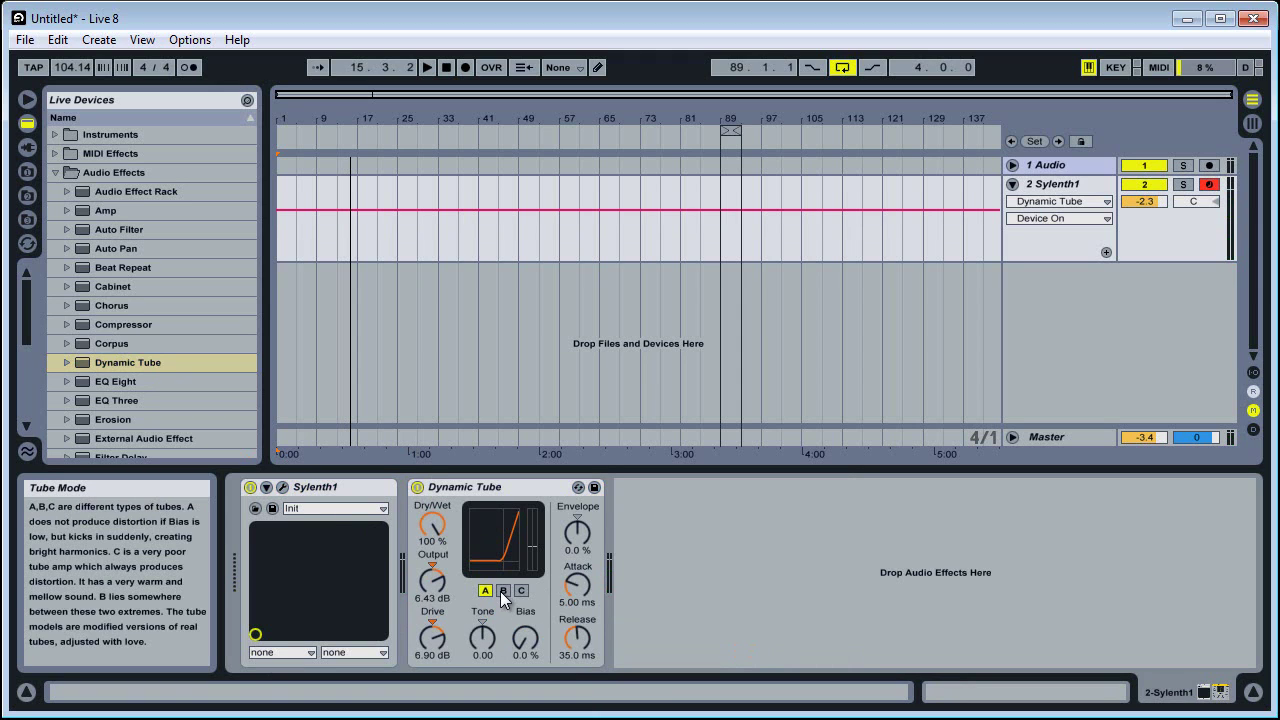
- Configure Dynamic Tube with tube model C, tone 0.10, bias 22%, envelope 152% and output 1.90 dB
click(503, 591)
drag(491, 643, 521, 652)
click(521, 590)
drag(582, 546, 582, 540)
drag(434, 580, 440, 582)
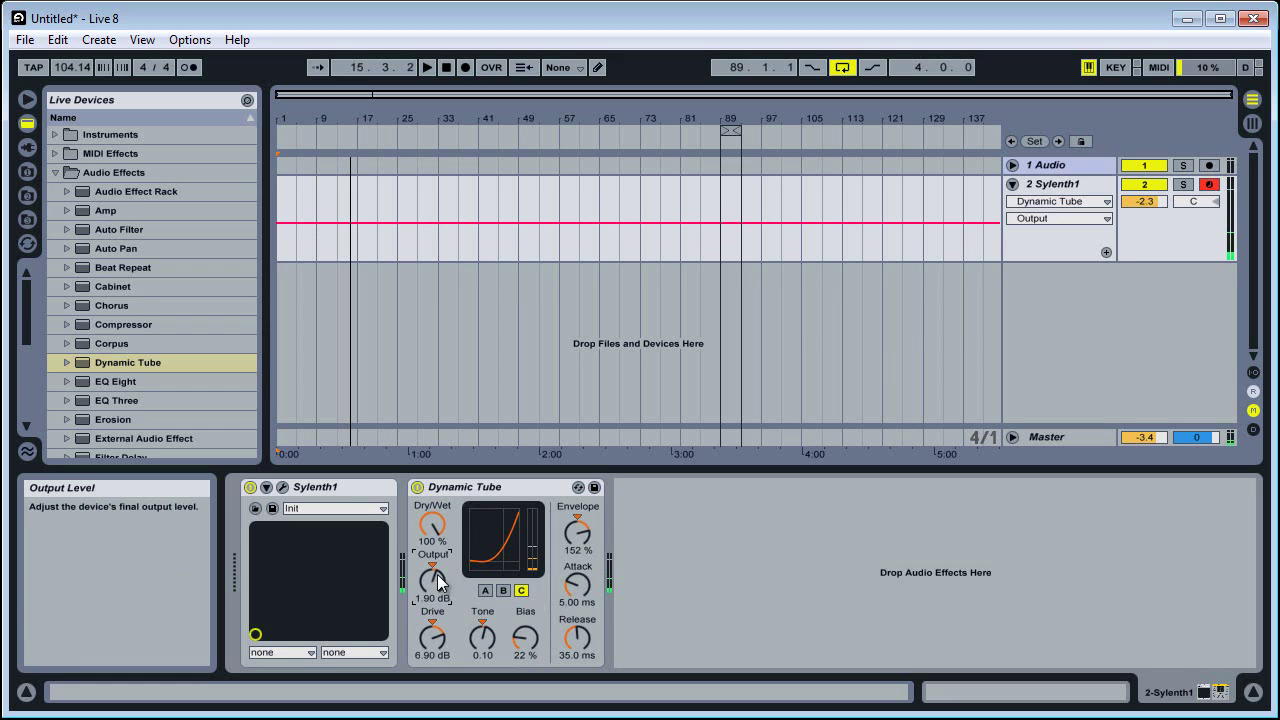
- Replace Dynamic Tube after Sylenth1 with the EQ Eight effect
click(489, 488)
right_click(489, 488)
click(455, 543)
drag(130, 382, 615, 588)
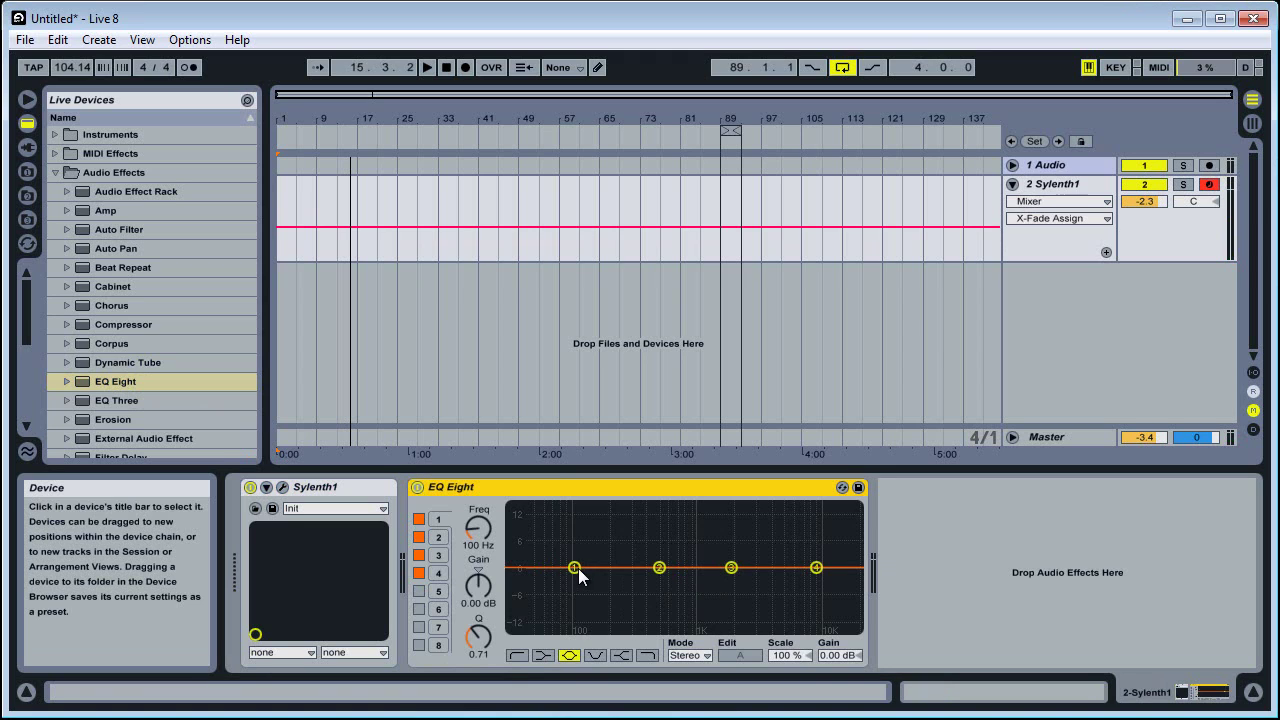
- Cut EQ Eight's band 1 by 9.34 dB at 194 Hz and slightly boost band 4
drag(578, 568, 554, 634)
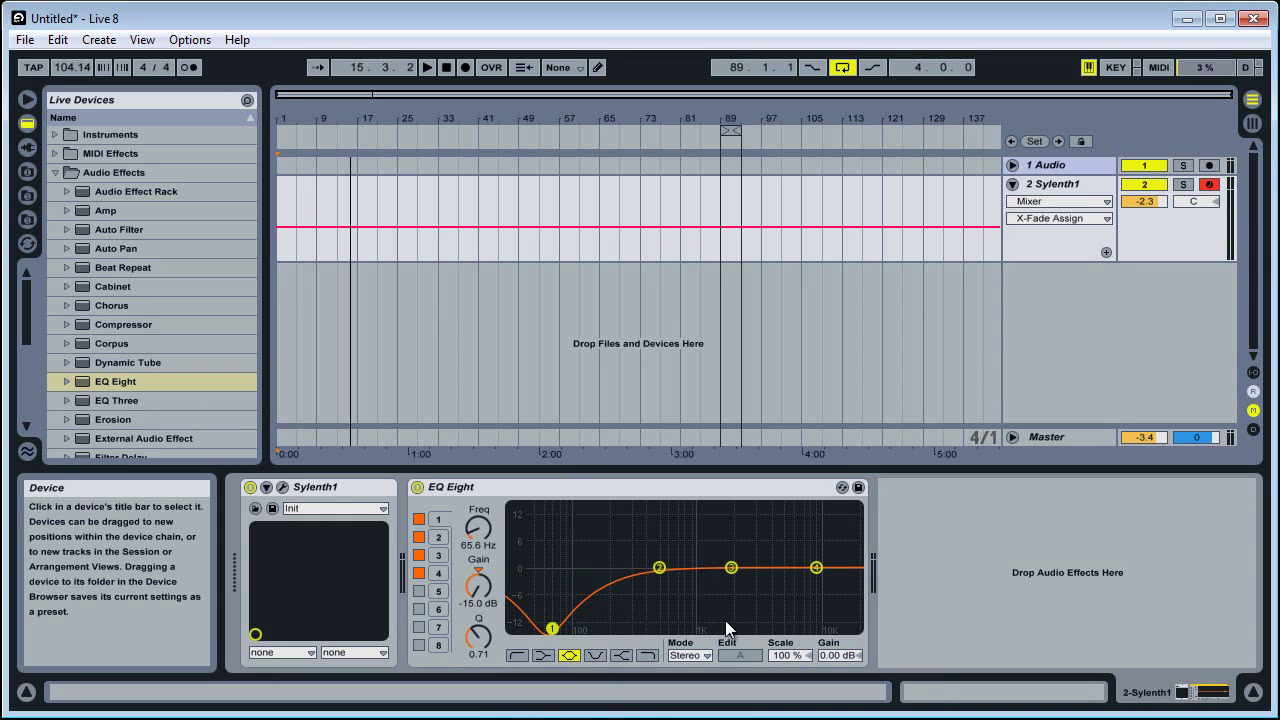
mouse_move(819, 566)
mouse_down()
mouse_move(846, 509)
mouse_move(685, 510)
mouse_move(829, 508)
mouse_move(820, 560)
mouse_up()
drag(552, 628, 609, 605)
- Narrow EQ Eight's band 1 to Q 5.92 with -15.0 dB at 133 Hz, and set band 2 to -0.74 dB at 379 Hz
drag(476, 645, 476, 612)
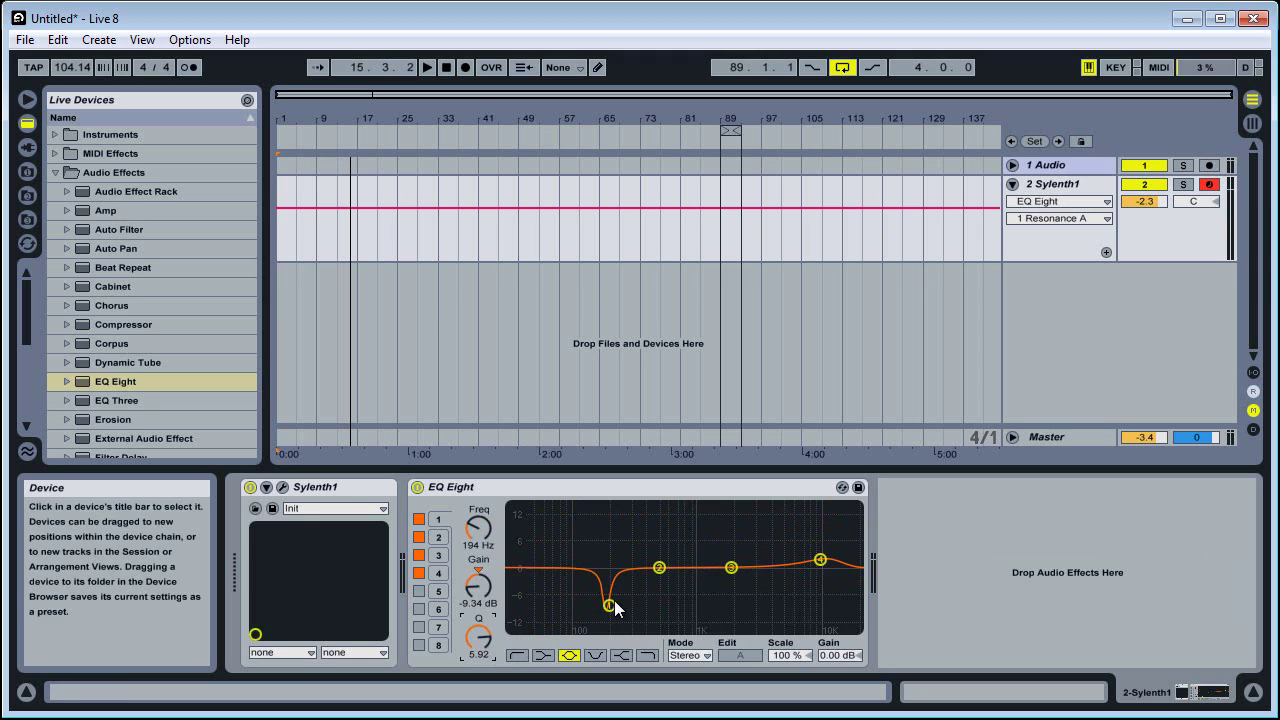
drag(609, 605, 589, 628)
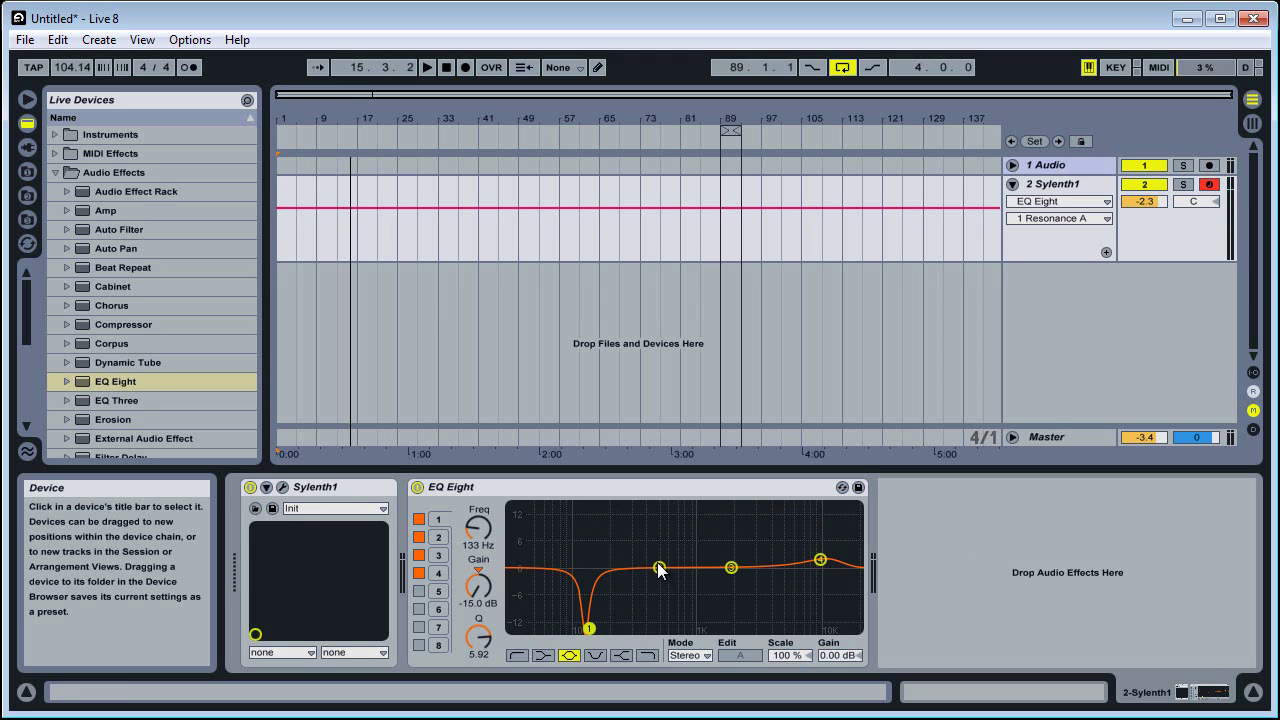
mouse_move(659, 569)
mouse_down()
mouse_move(634, 603)
mouse_move(599, 568)
mouse_move(644, 570)
mouse_up()
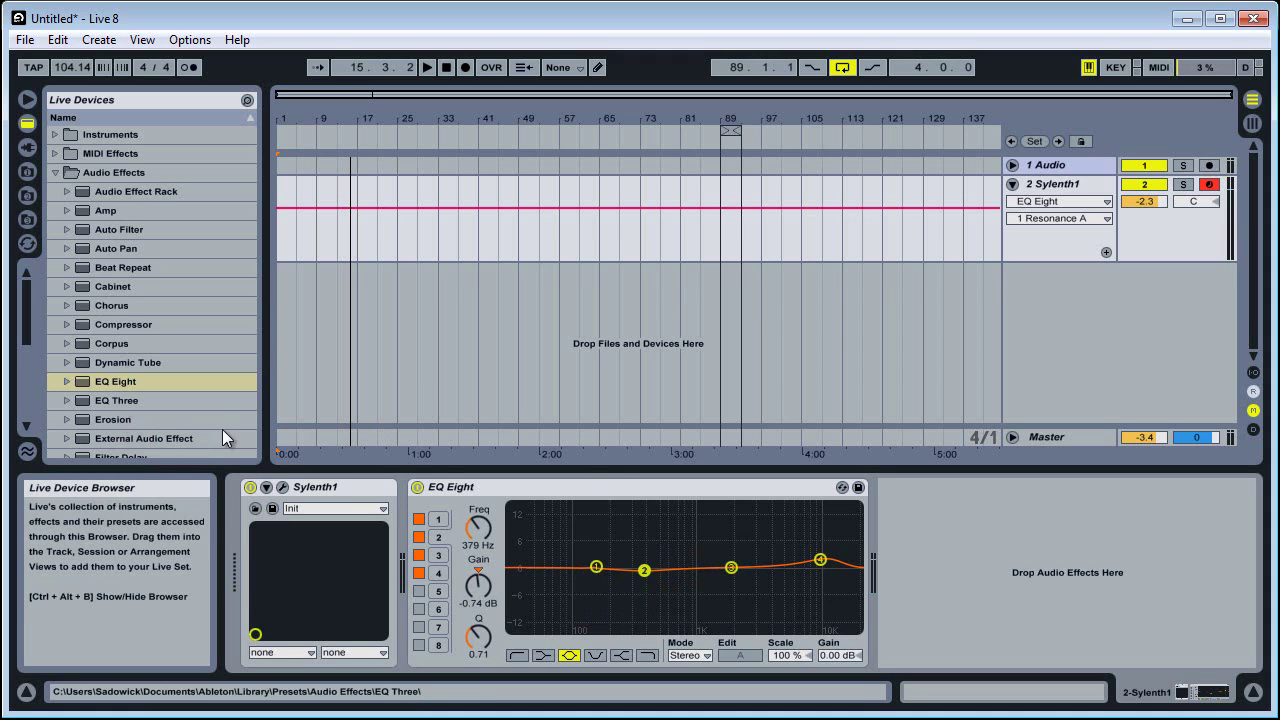
- Replace EQ Eight after Sylenth1 with the EQ Three effect
right_click(468, 488)
click(471, 494)
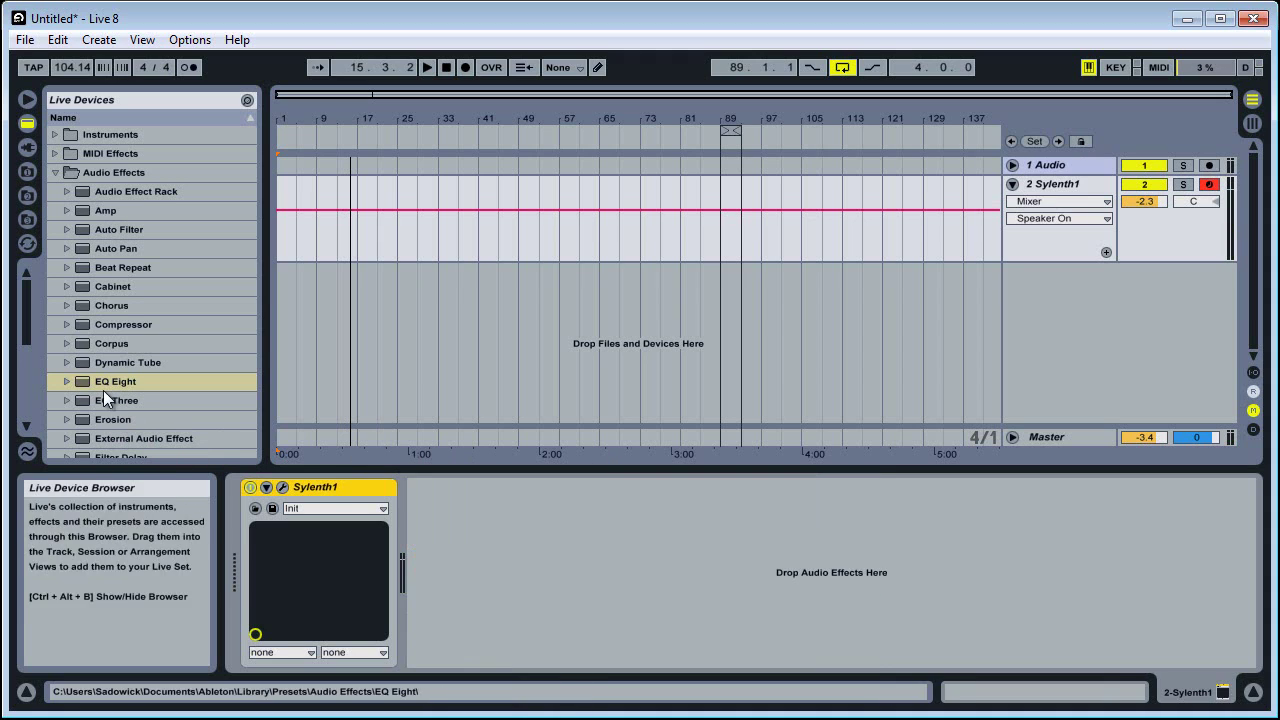
drag(103, 394, 488, 564)
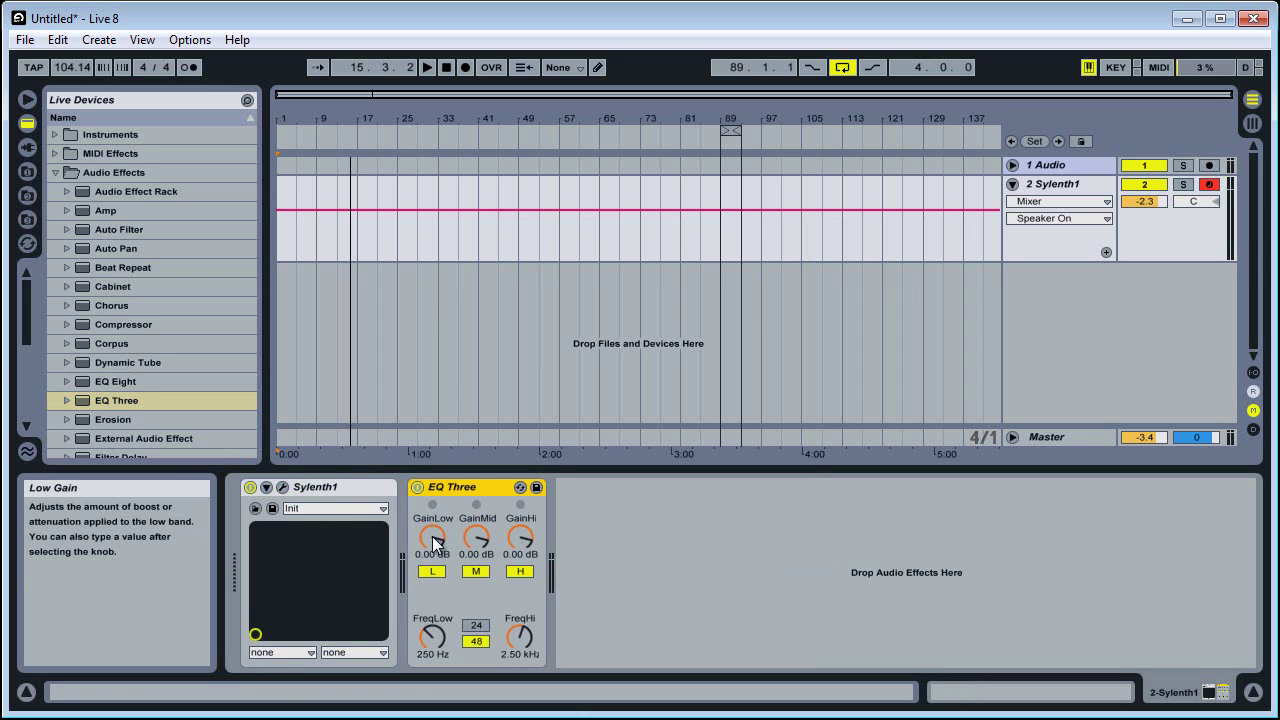
- Cut EQ Three's low, mid and high gains to -inf dB one after another
drag(433, 543, 433, 610)
drag(476, 540, 476, 600)
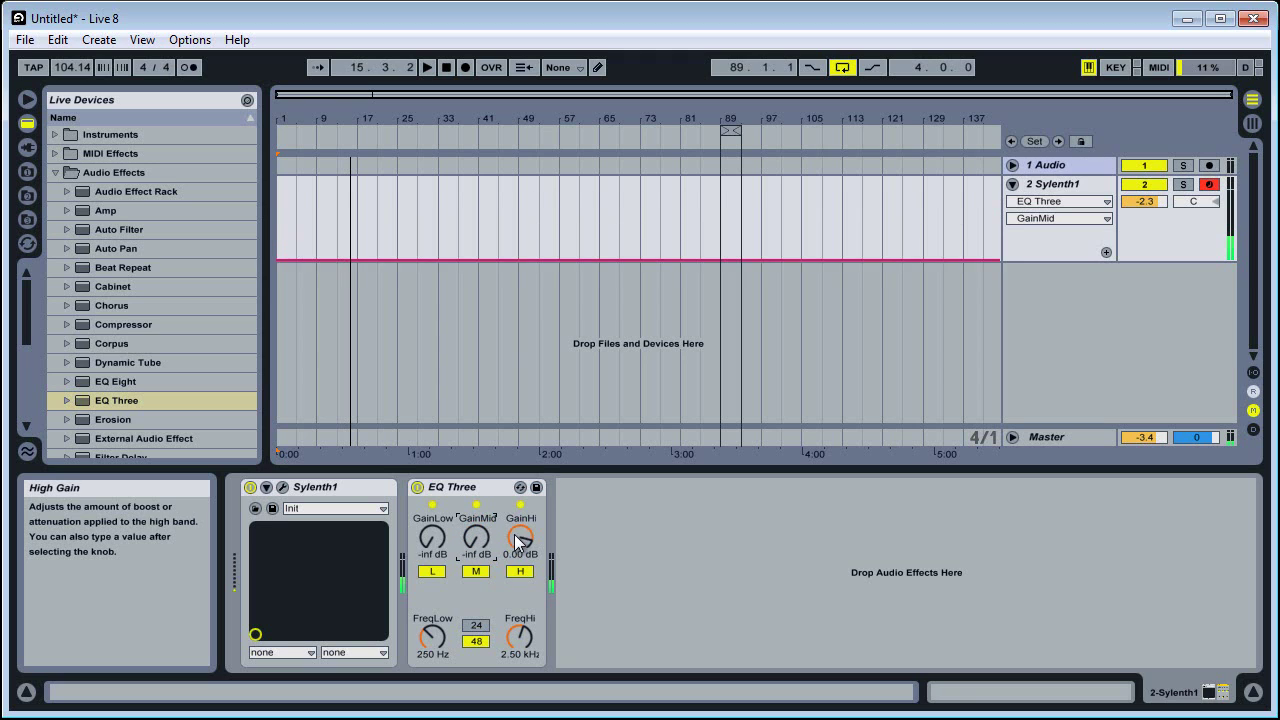
drag(518, 542, 518, 600)
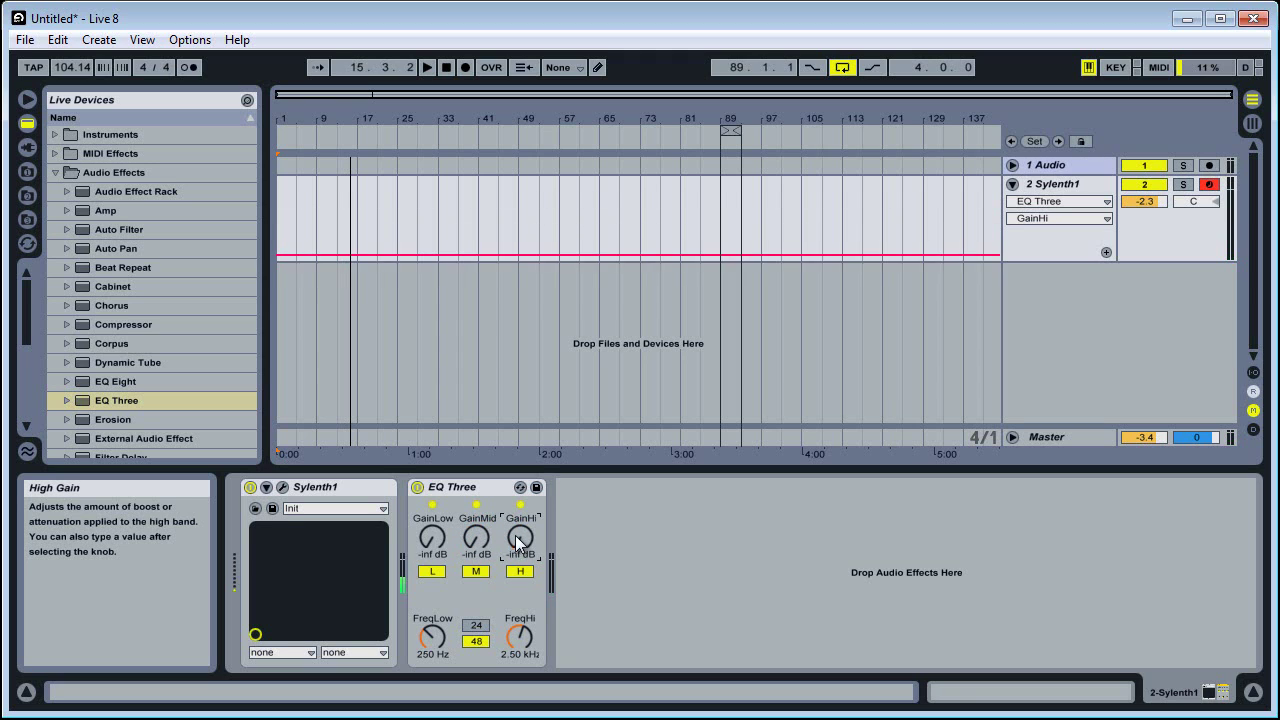
- Set EQ Three's gains to -0.03 dB low, -1.30 dB mid and -5.74 dB high, and select the device
drag(482, 539, 523, 515)
drag(436, 541, 491, 437)
click(473, 486)
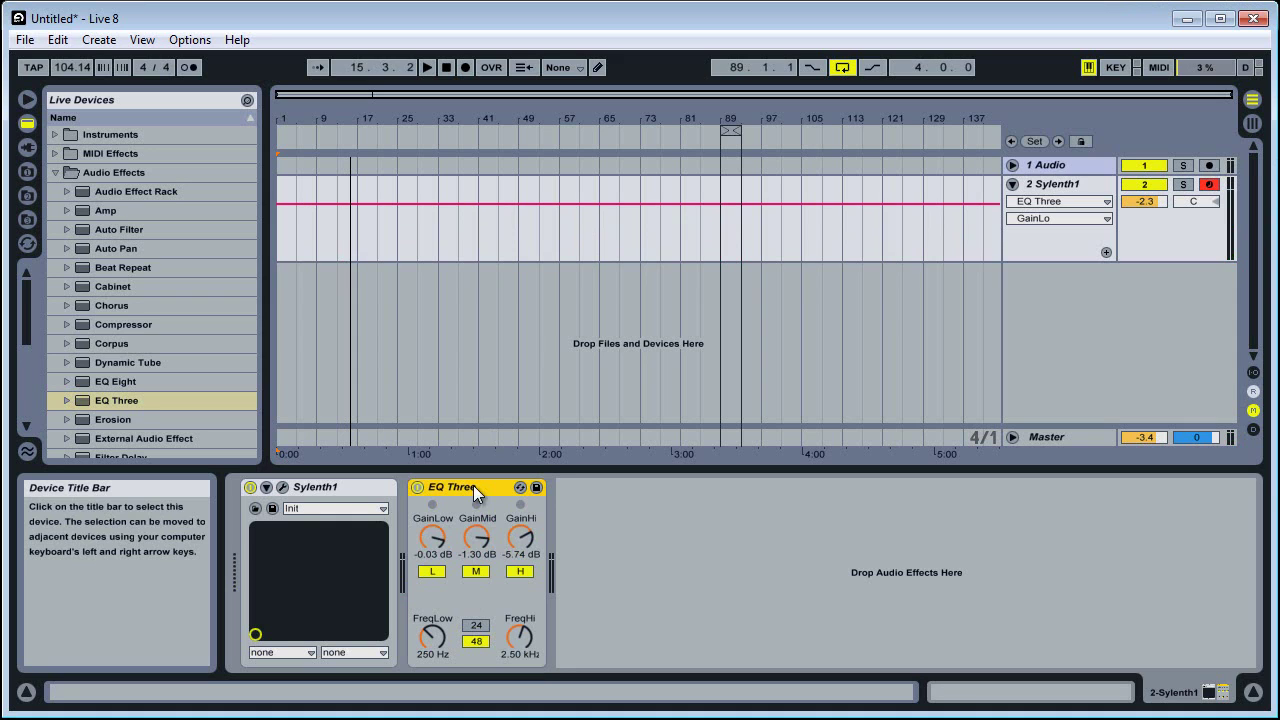
- Replace EQ Three after Sylenth1 with the Erosion effect
right_click(473, 486)
click(474, 497)
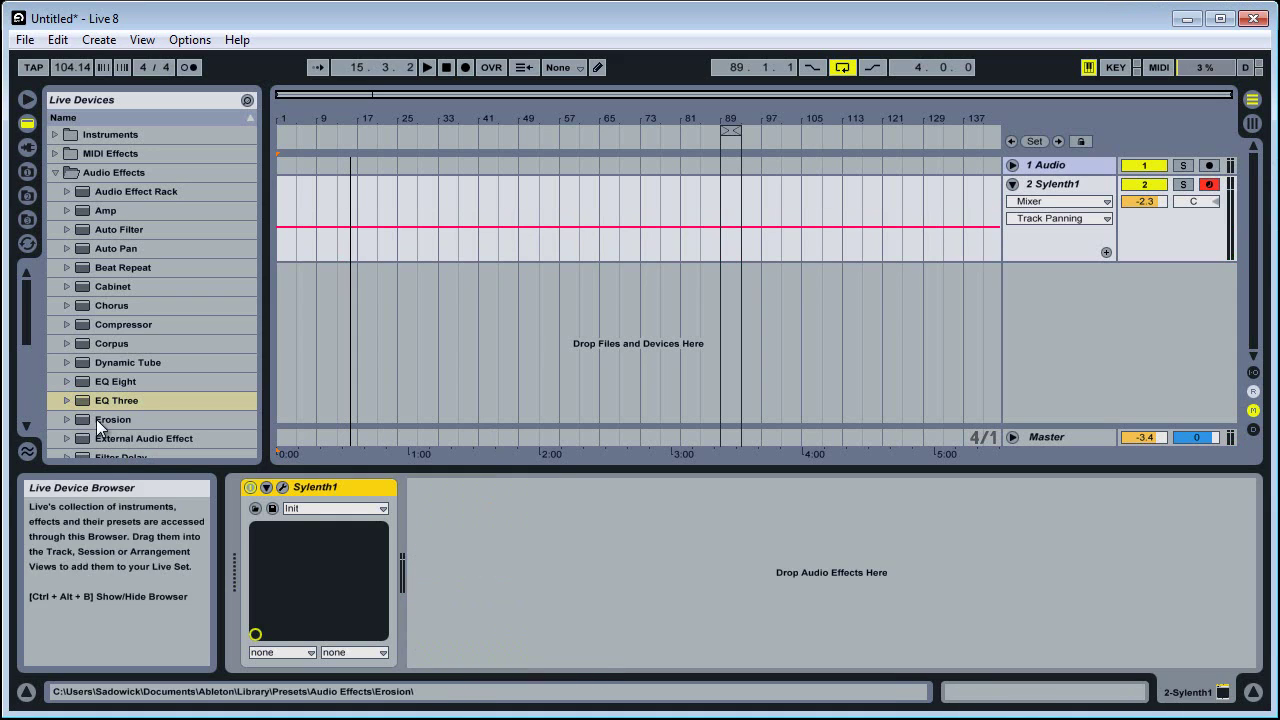
drag(96, 419, 574, 544)
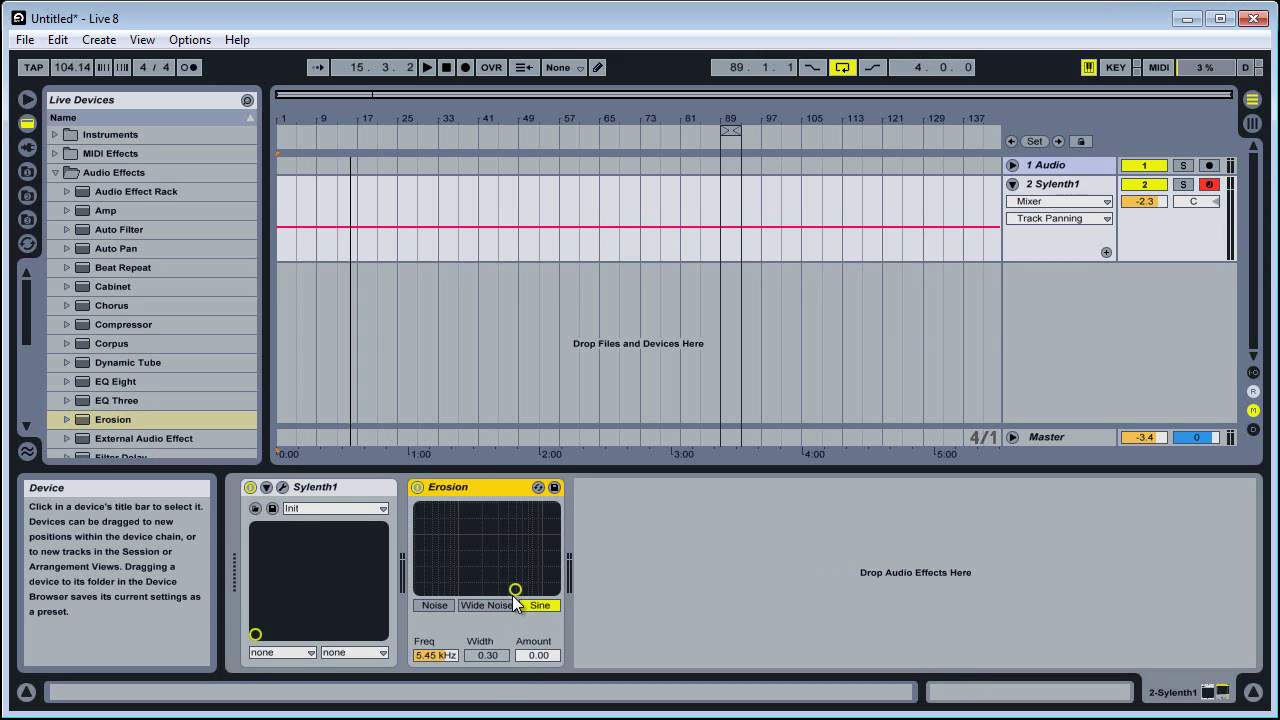
- Set Erosion to 3.61 kHz with amount 142 in Sine mode, and switch to Wide Noise with the amount at 200
drag(514, 593, 501, 520)
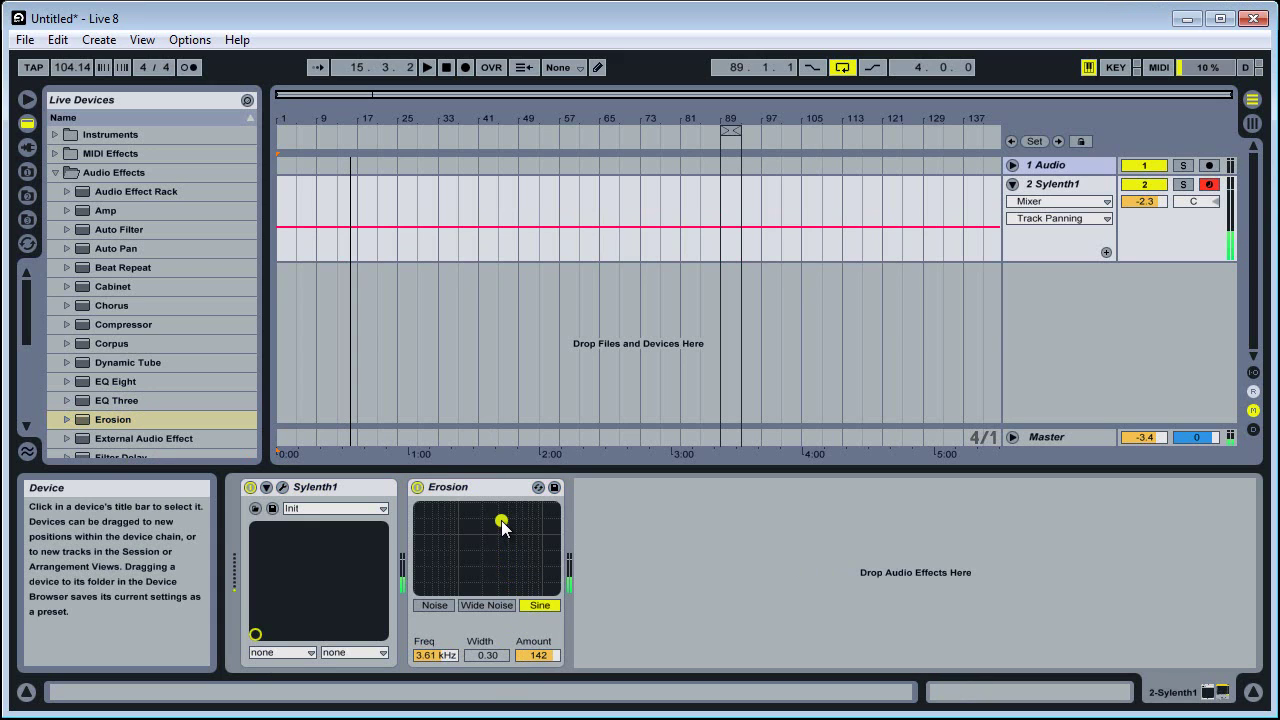
click(467, 605)
mouse_move(503, 521)
mouse_down()
mouse_move(493, 506)
mouse_move(509, 511)
mouse_move(490, 507)
mouse_move(517, 510)
mouse_move(490, 508)
mouse_up()
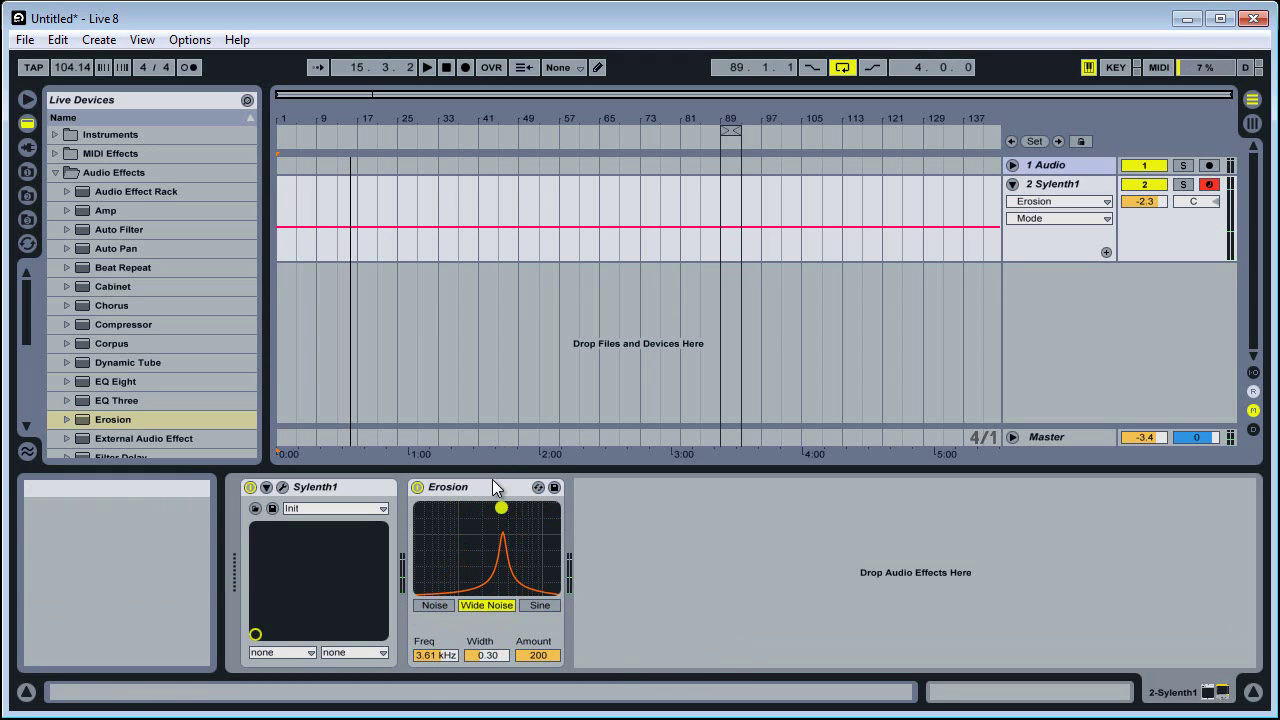
- Replace Erosion on the Sylenth1 track with the Filter Delay effect
right_click(489, 483)
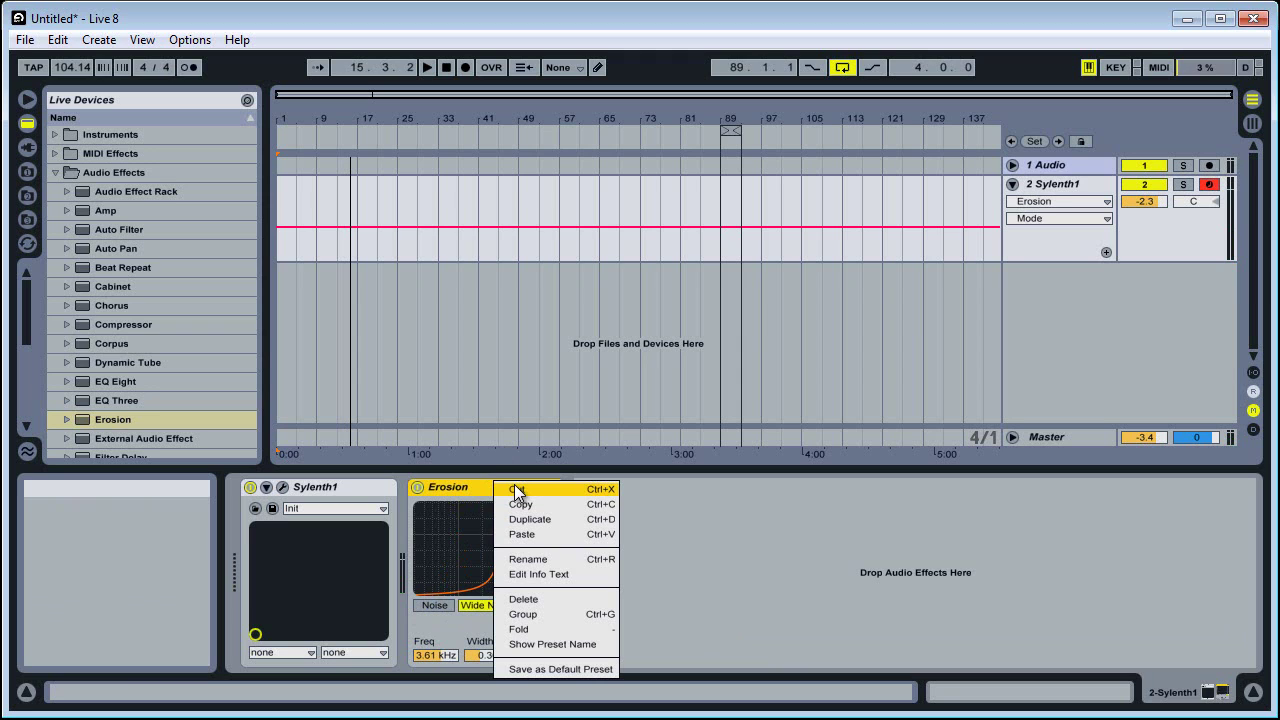
click(516, 489)
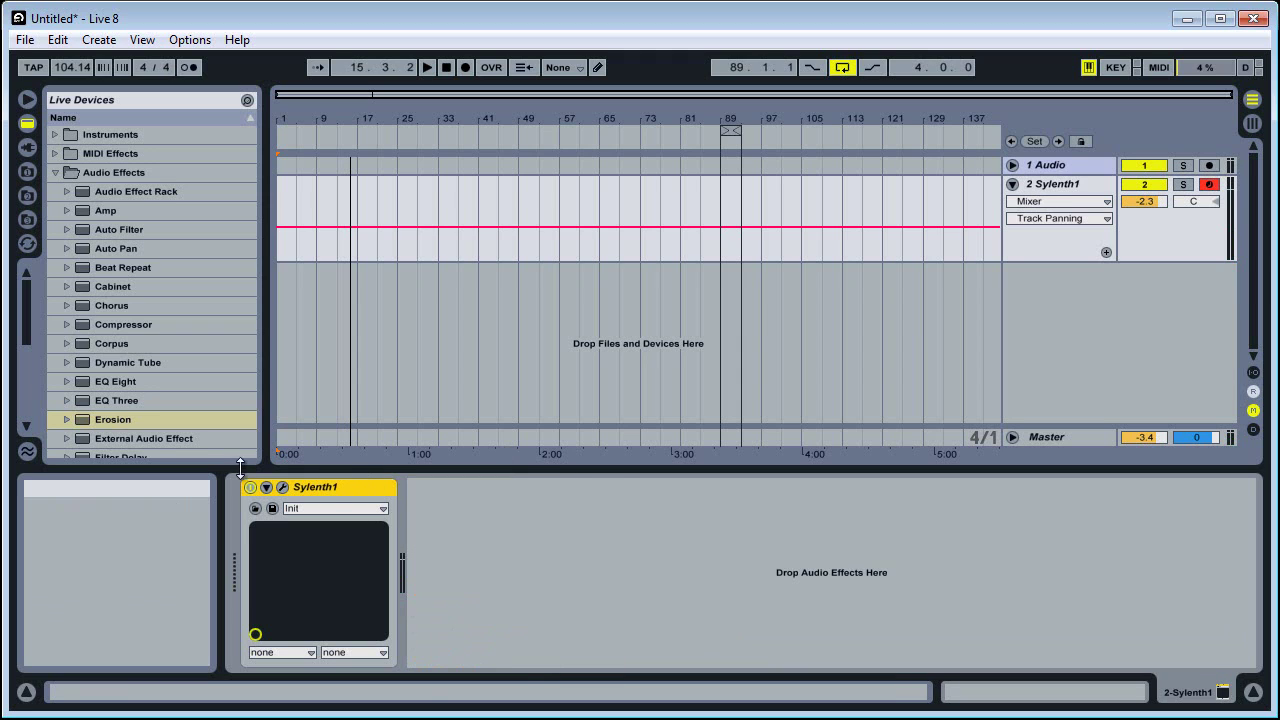
click(147, 438)
drag(28, 307, 32, 343)
drag(122, 310, 640, 570)
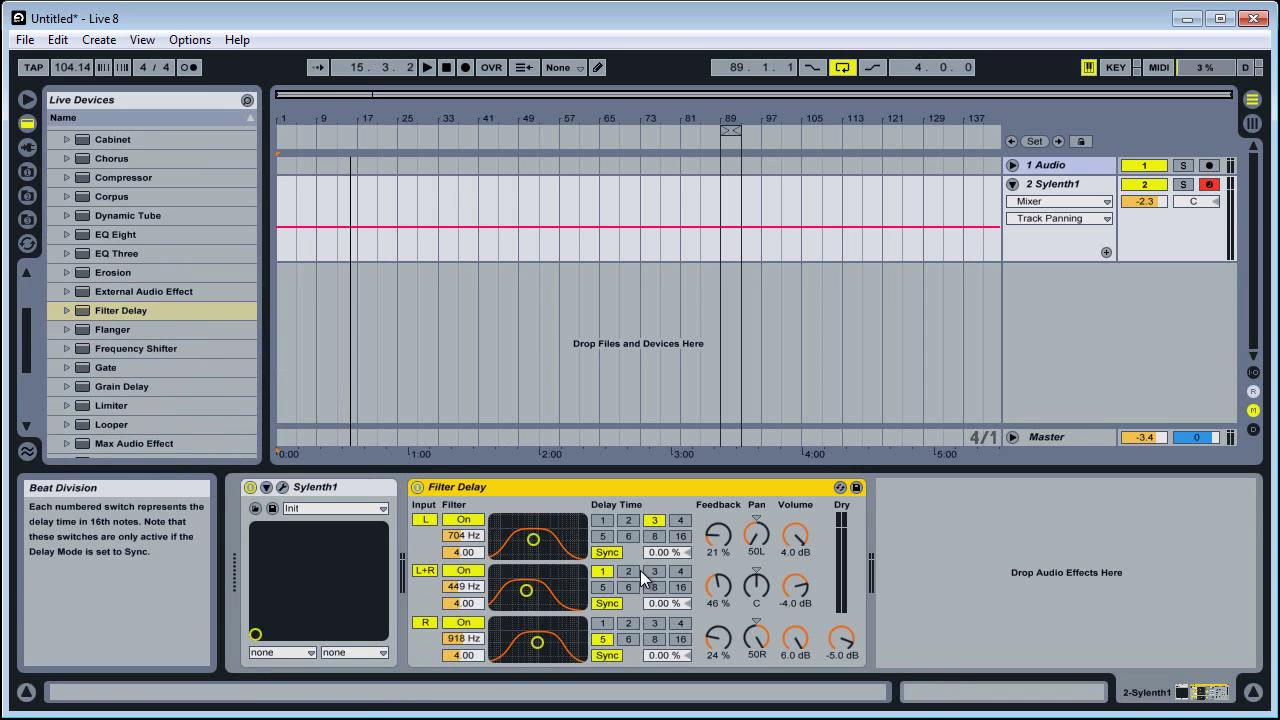
- Turn off Filter Delay's L and R delay lines and set the L+R line's delay time to 2 sixteenths
click(425, 519)
click(425, 622)
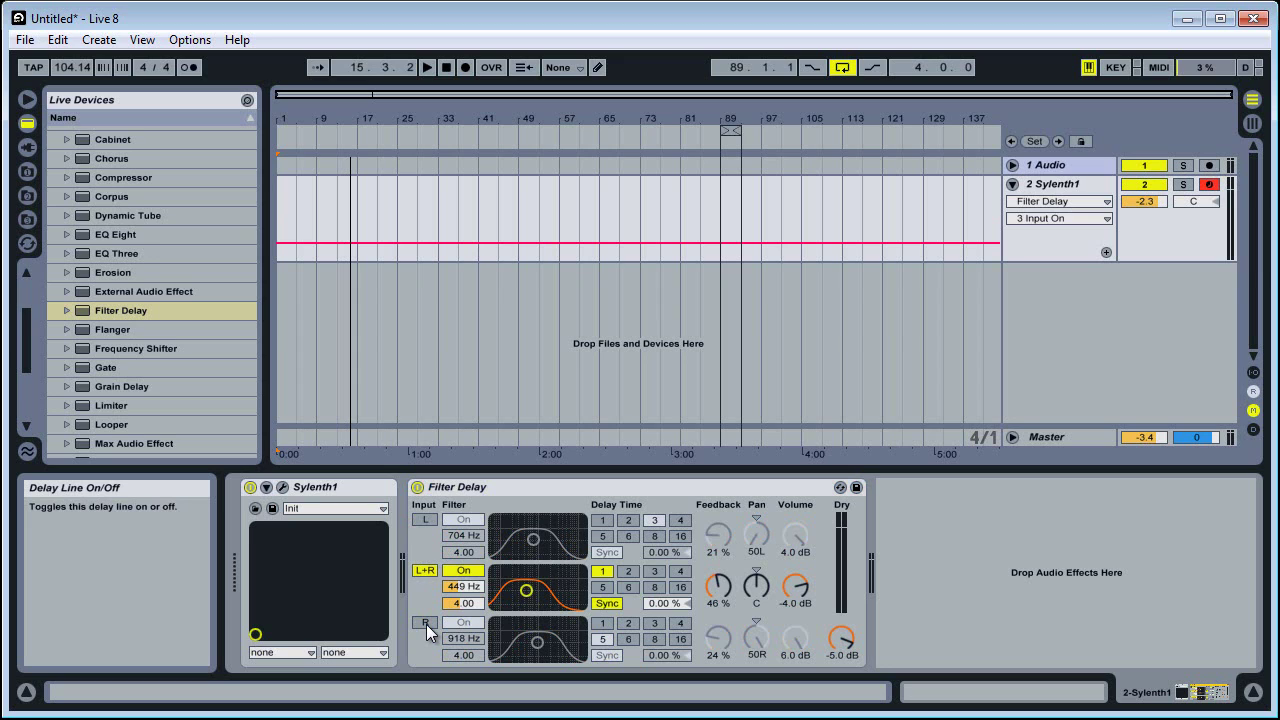
click(601, 571)
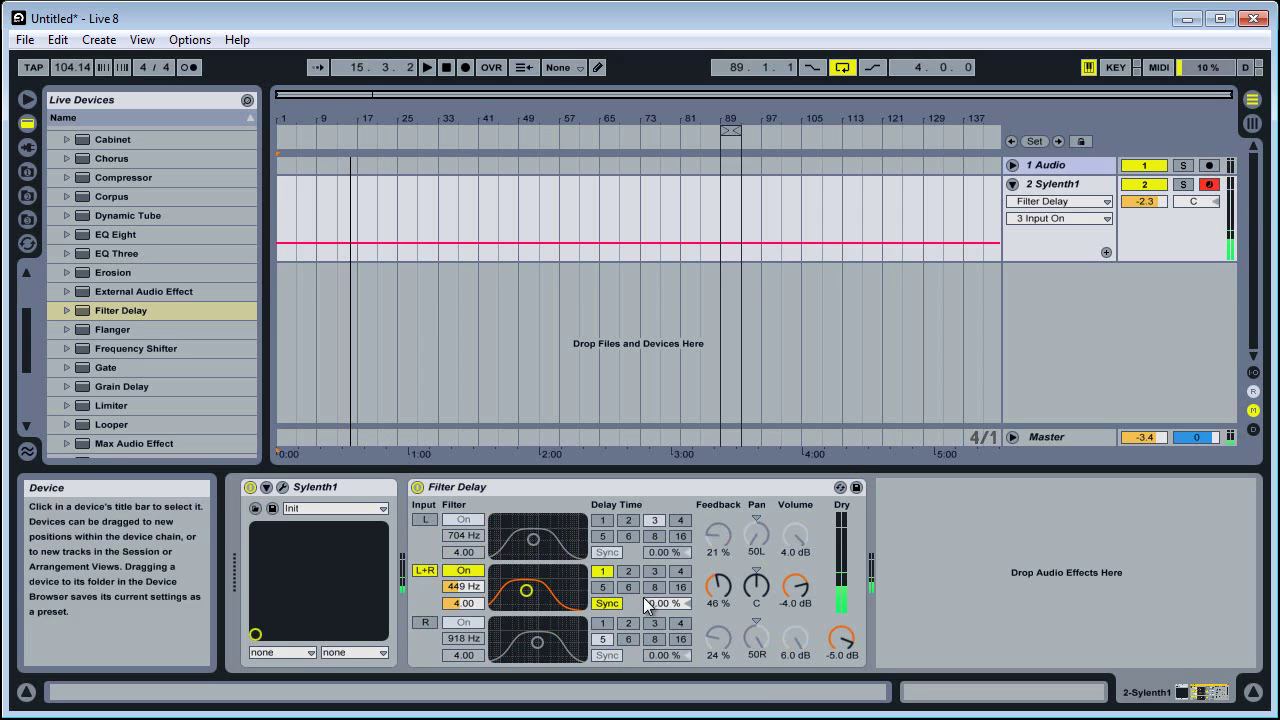
click(628, 571)
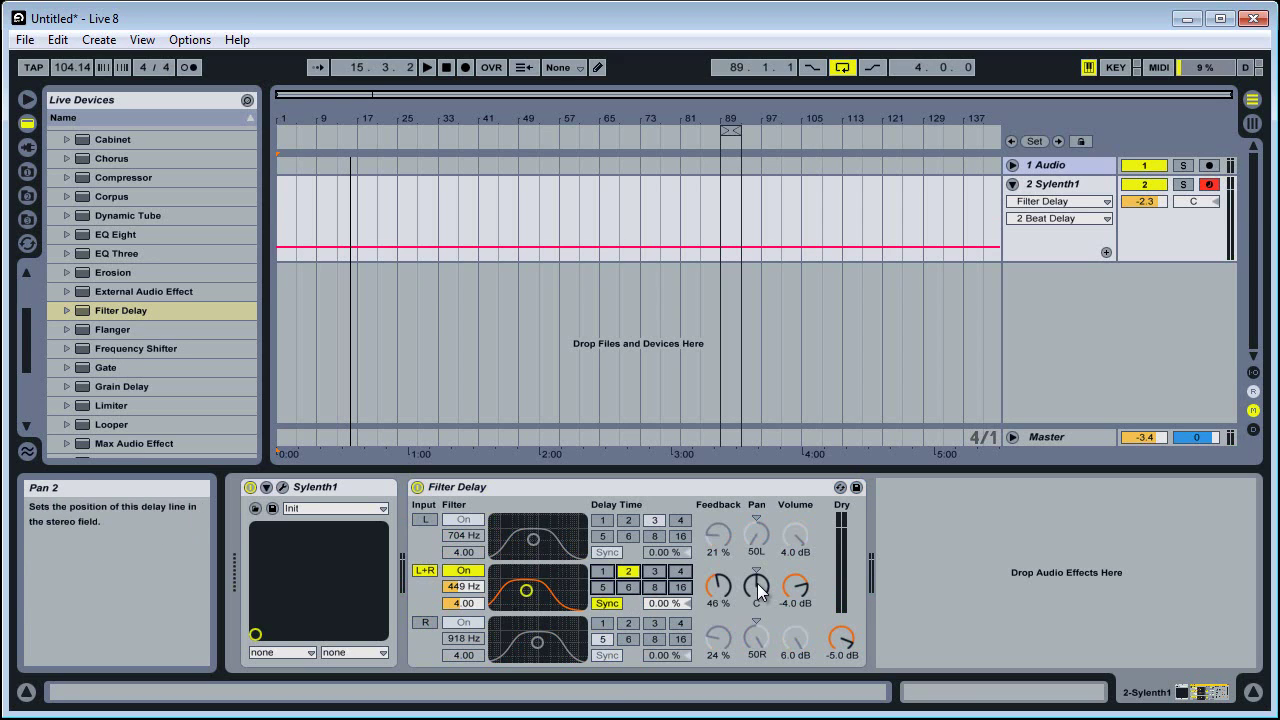
- Raise the song tempo to 112.00 BPM and turn Filter Delay's L and R delay lines back on
drag(75, 69, 75, 55)
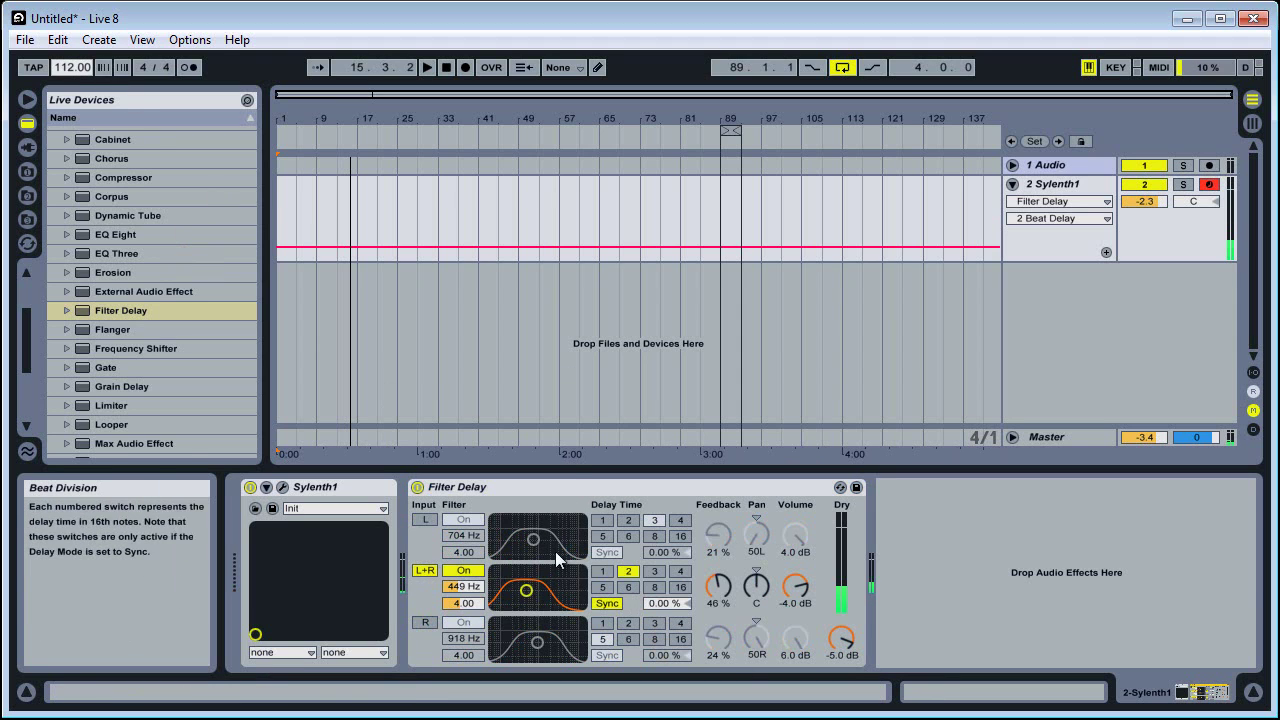
click(425, 519)
click(425, 622)
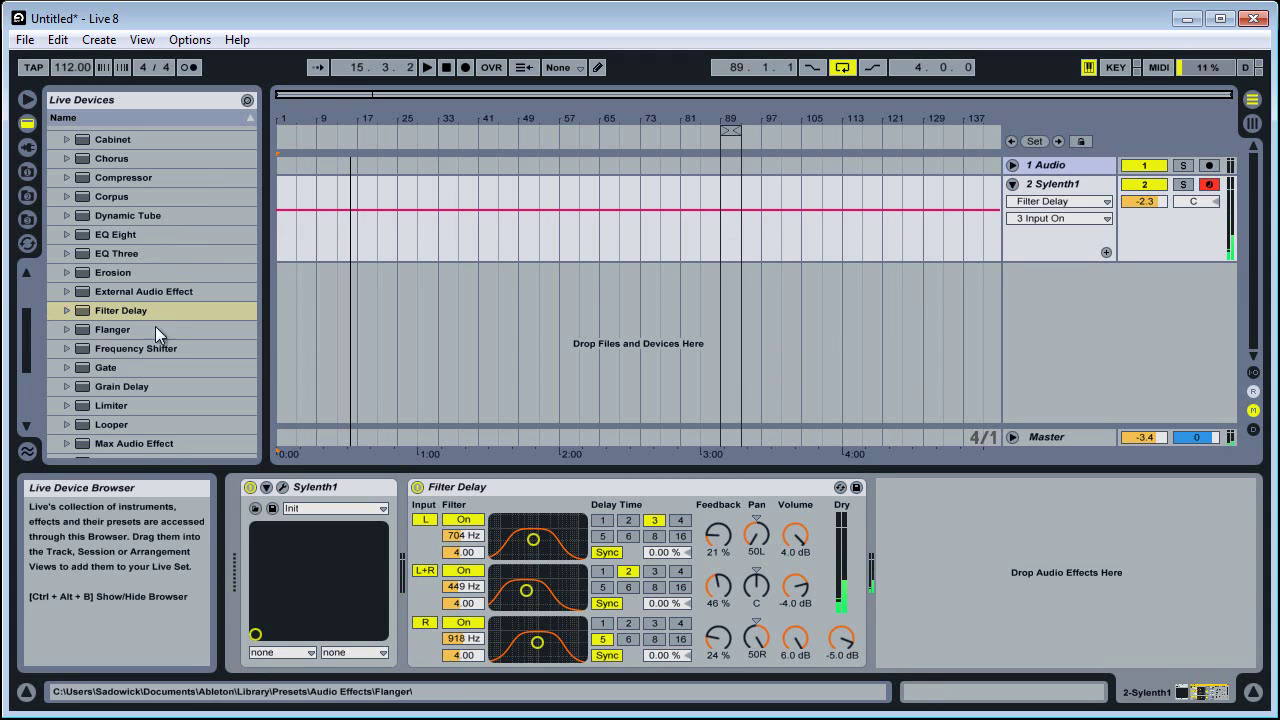
- Replace Filter Delay with the Flanger effect and set its LFO phase to 0.00°
right_click(492, 484)
click(470, 566)
drag(118, 329, 663, 573)
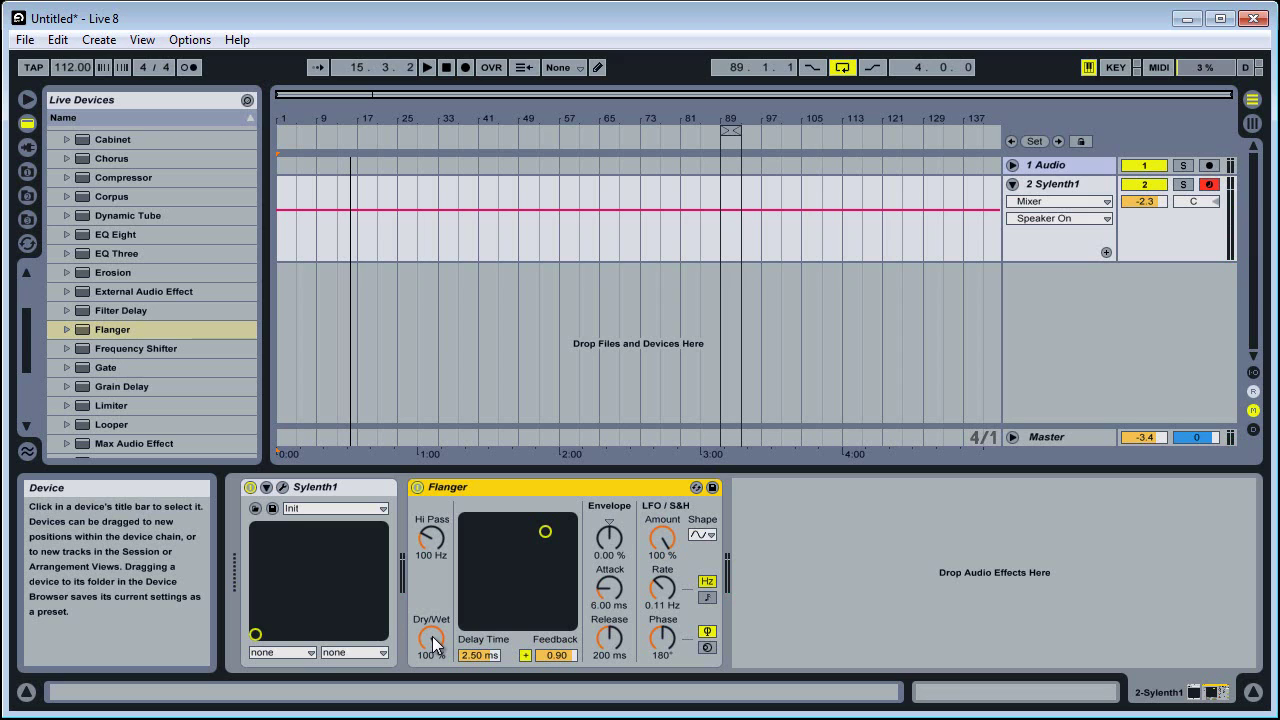
drag(671, 635, 671, 700)
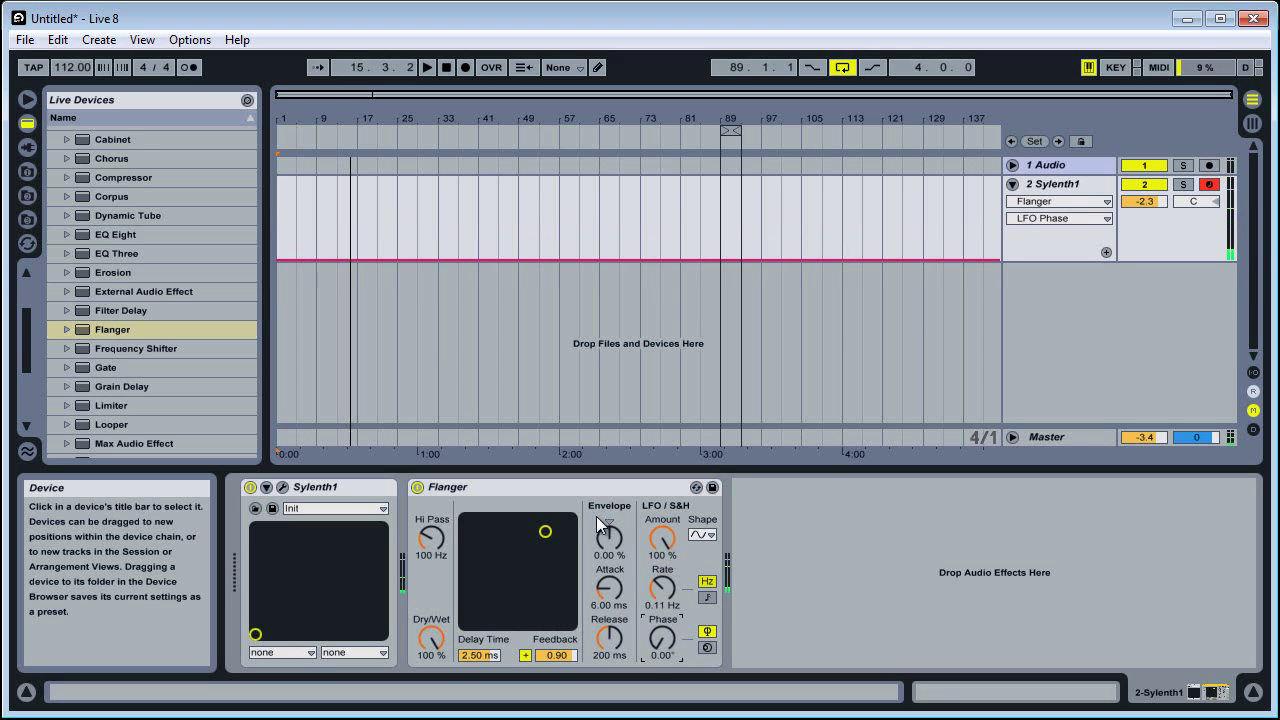
- Replace Flanger after Sylenth1 with the Frequency Shifter effect
click(546, 487)
key(Delete)
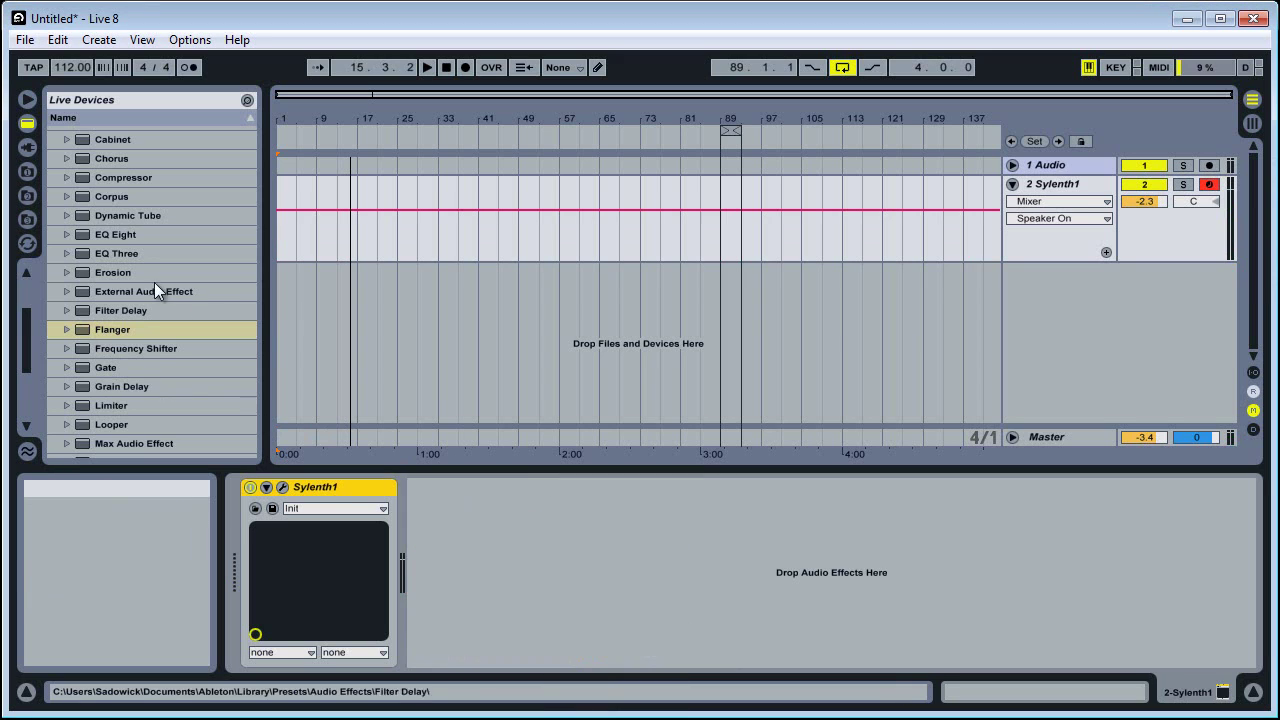
click(144, 346)
drag(144, 346, 511, 541)
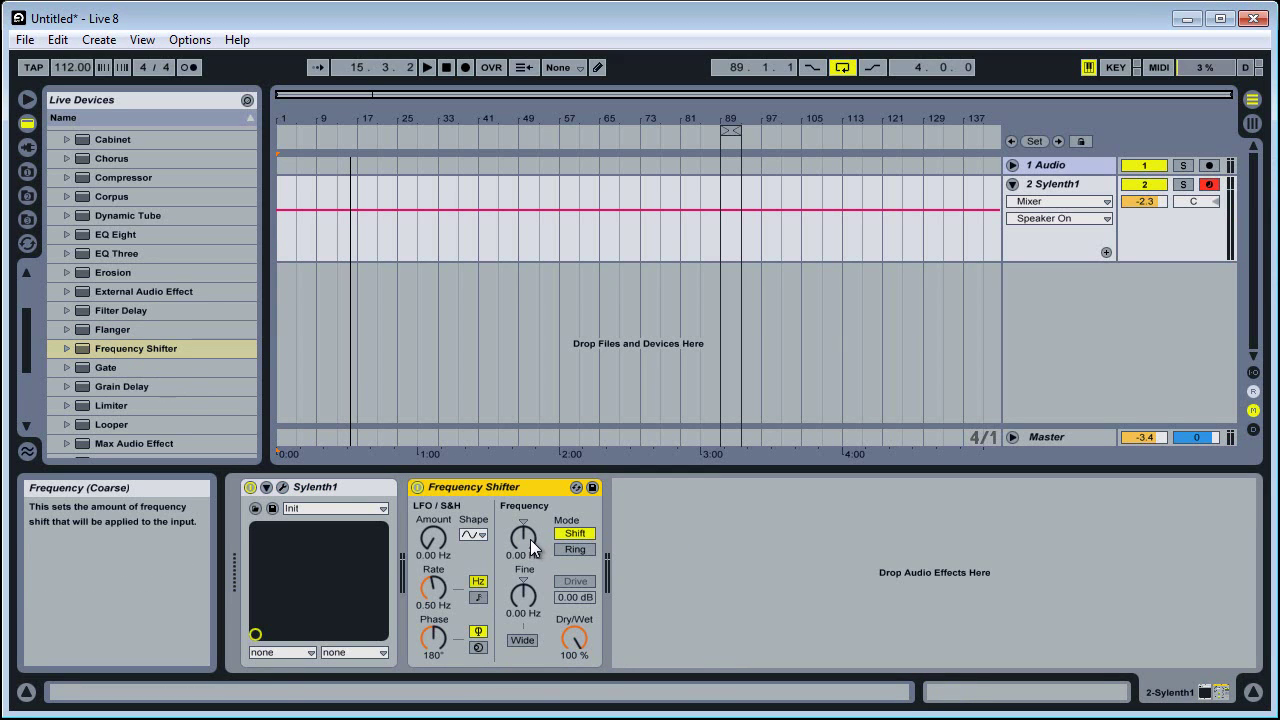
- Shift Frequency Shifter's coarse frequency to 1.08 kHz, and switch to Ring mode with a coarse frequency of 130 Hz
drag(526, 540, 522, 528)
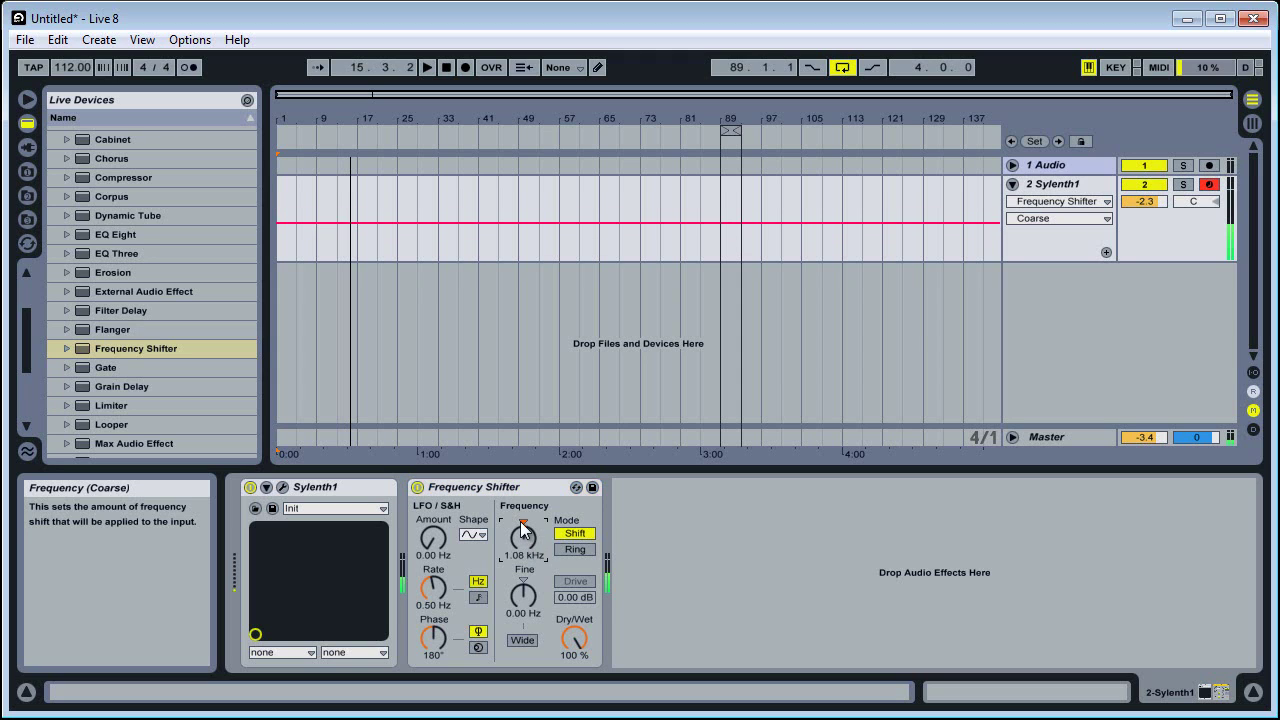
click(566, 548)
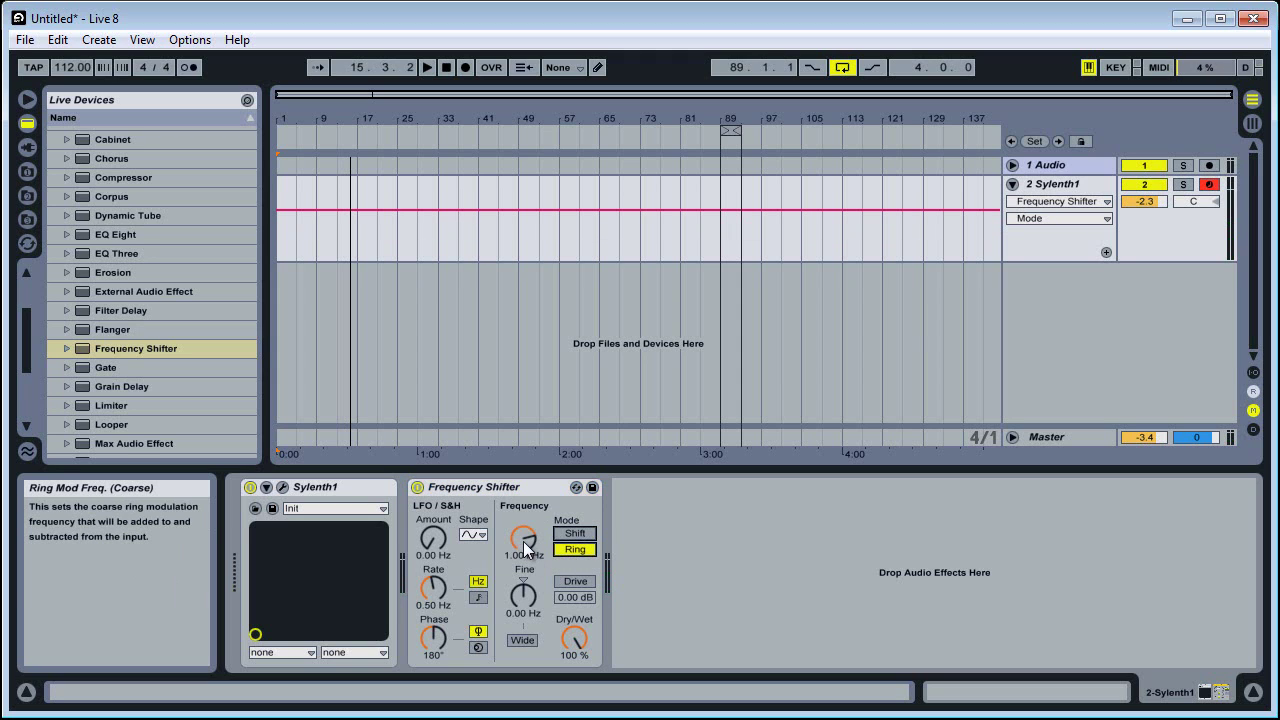
mouse_move(523, 541)
mouse_down()
mouse_move(523, 564)
mouse_move(525, 543)
mouse_up()
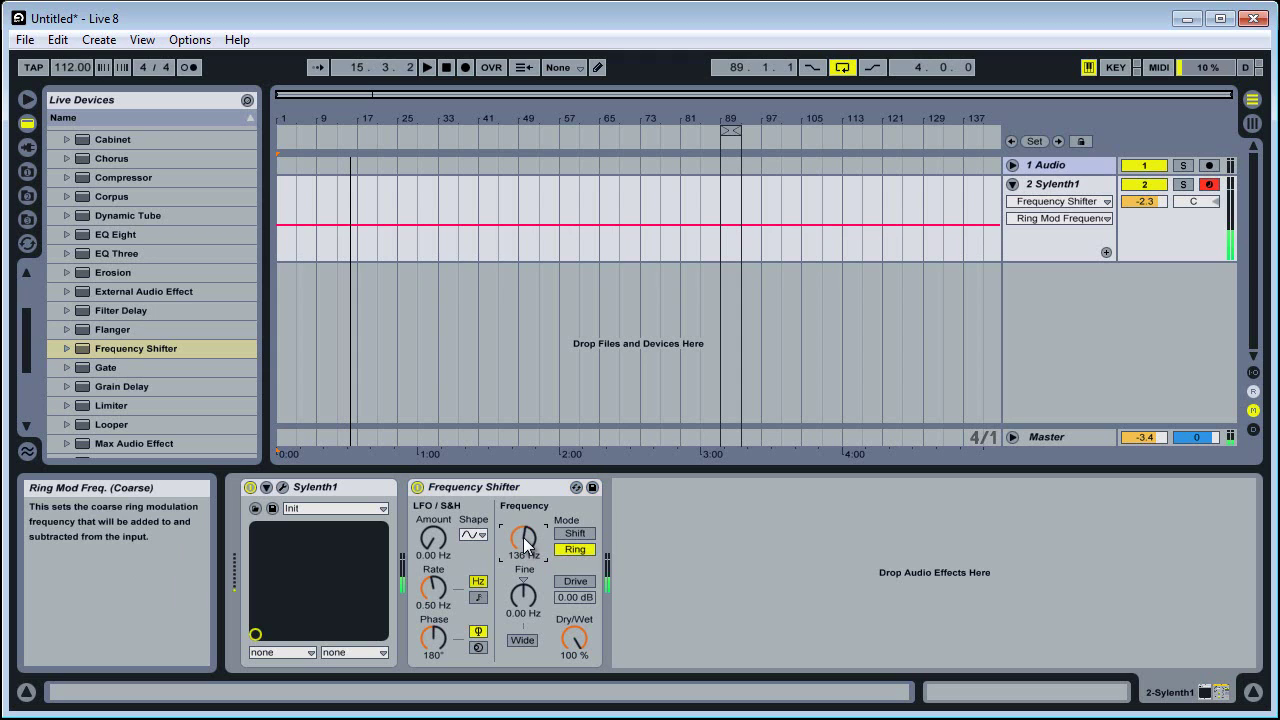
- Set Frequency Shifter's coarse ring modulation frequency to 117 Hz
right_click(505, 486)
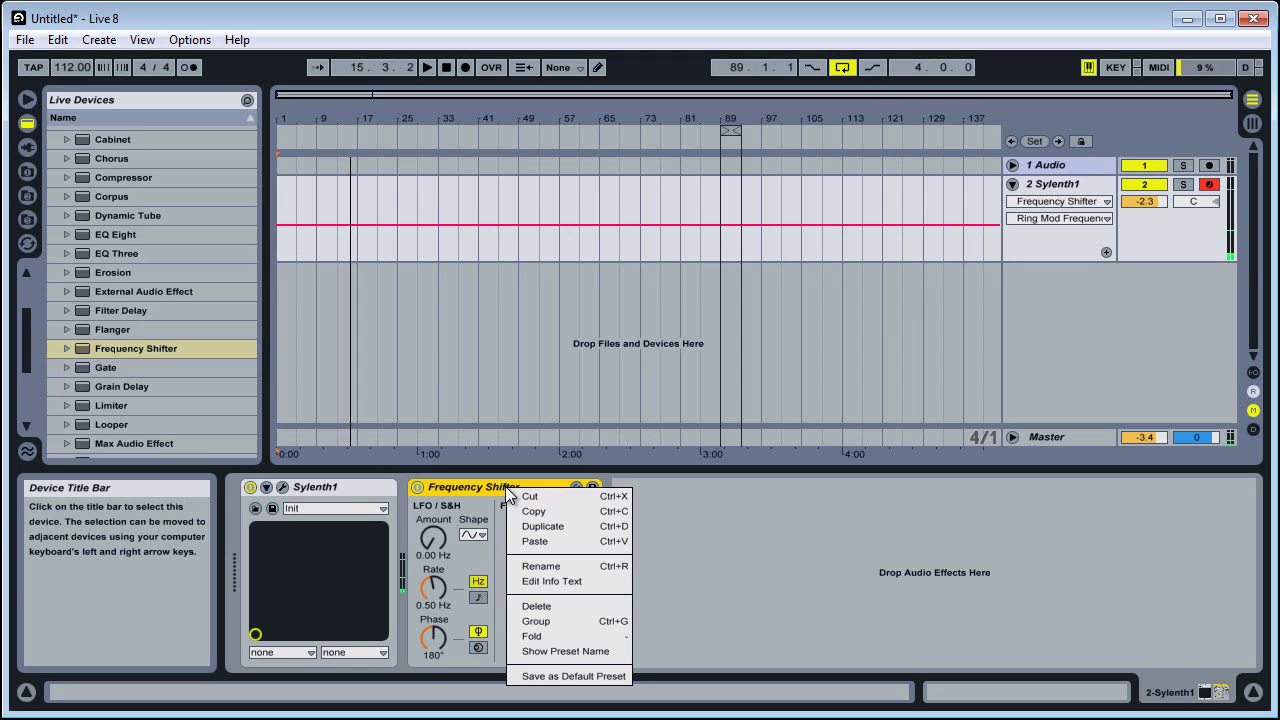
click(464, 540)
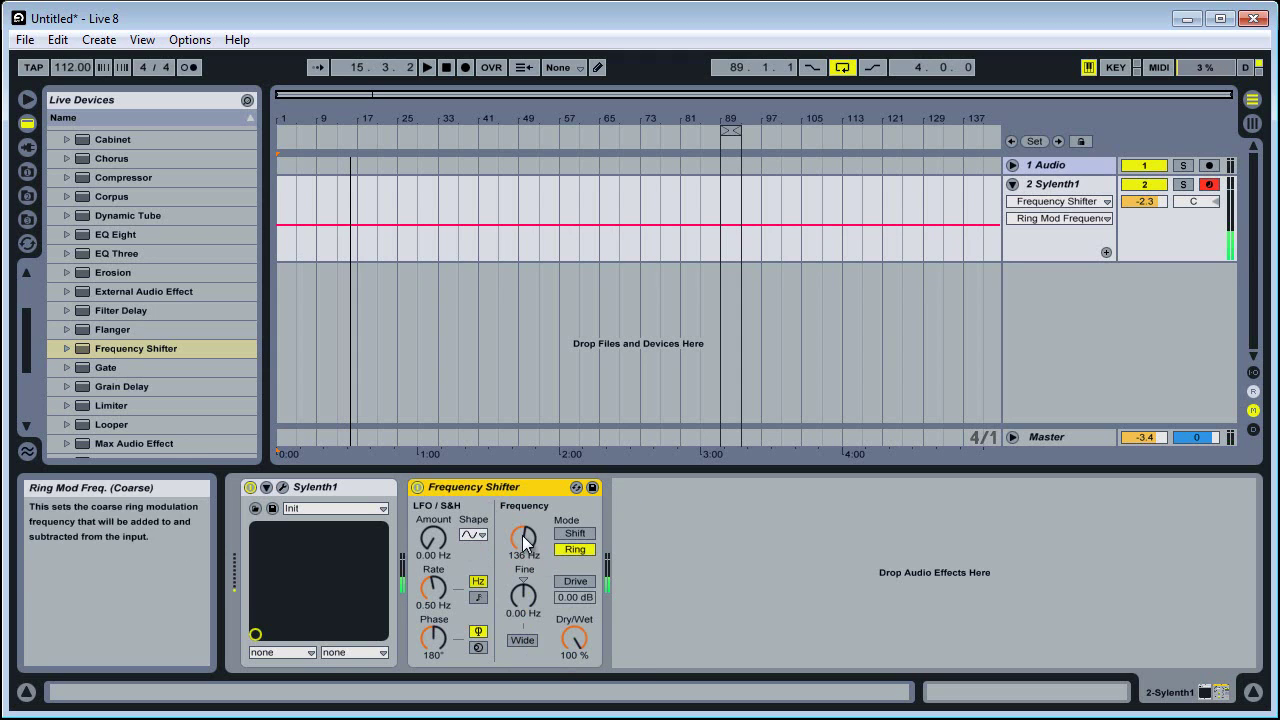
mouse_move(532, 536)
mouse_down()
mouse_move(535, 548)
mouse_move(508, 535)
mouse_up()
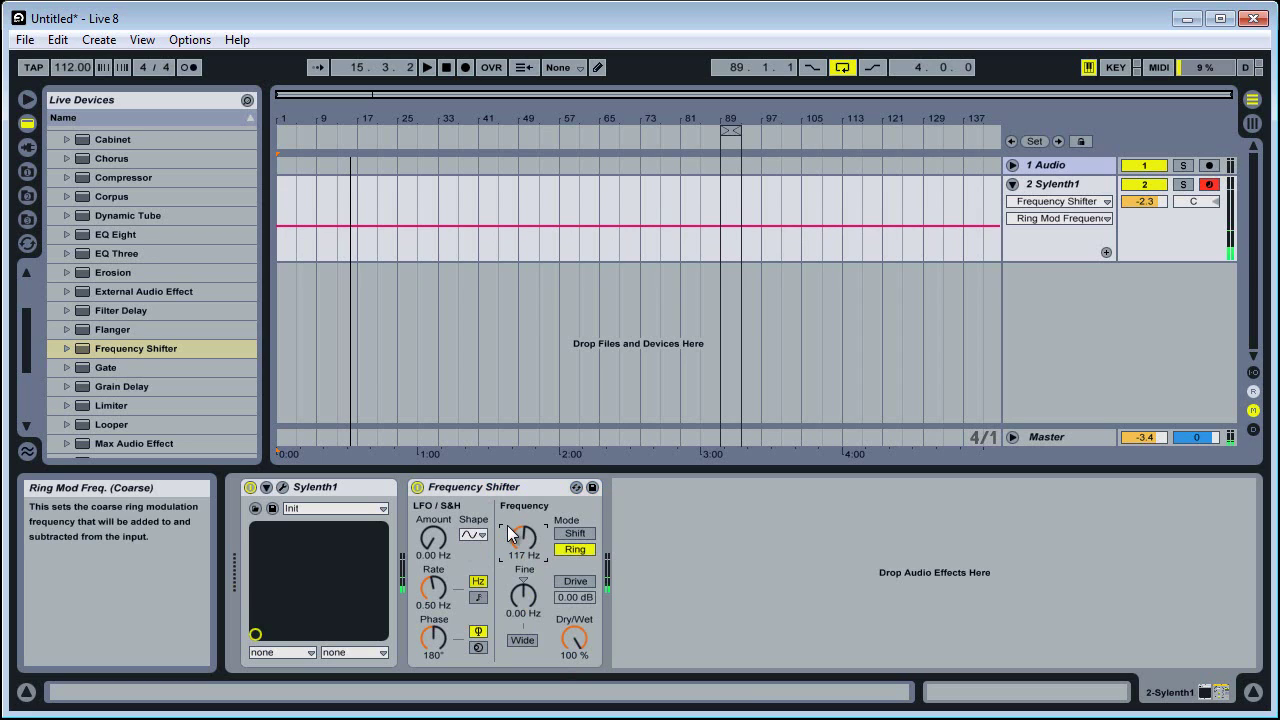
- Shift the computer keyboard's octave up and down to audition the effect, and raise the ring modulation frequency to 494 Hz
key(x)
key(z)
key(x)
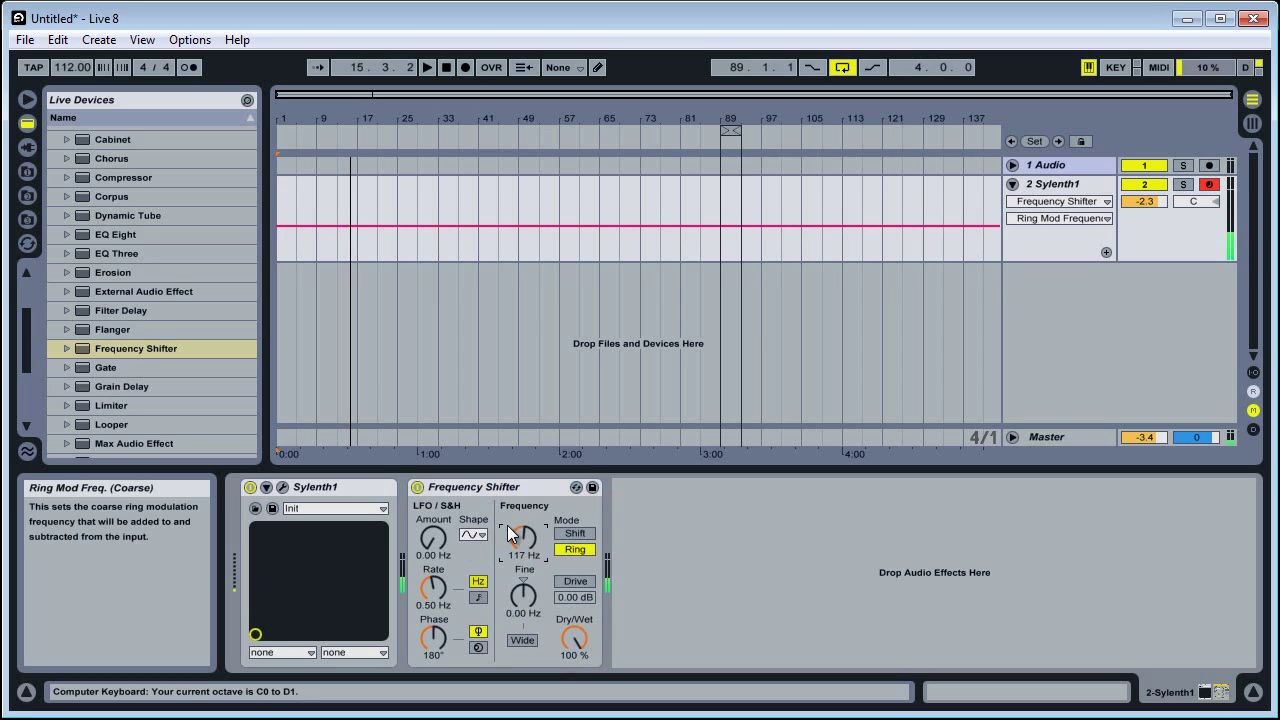
key(z)
key(x)
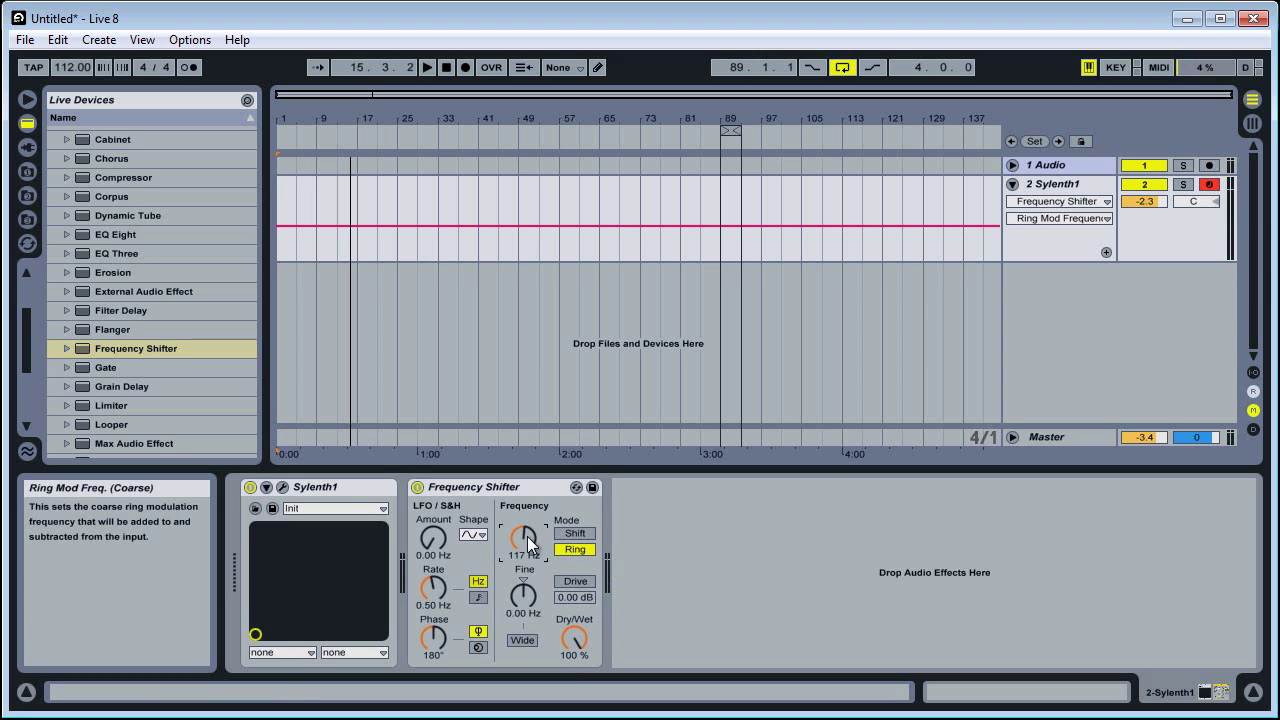
drag(528, 543, 528, 543)
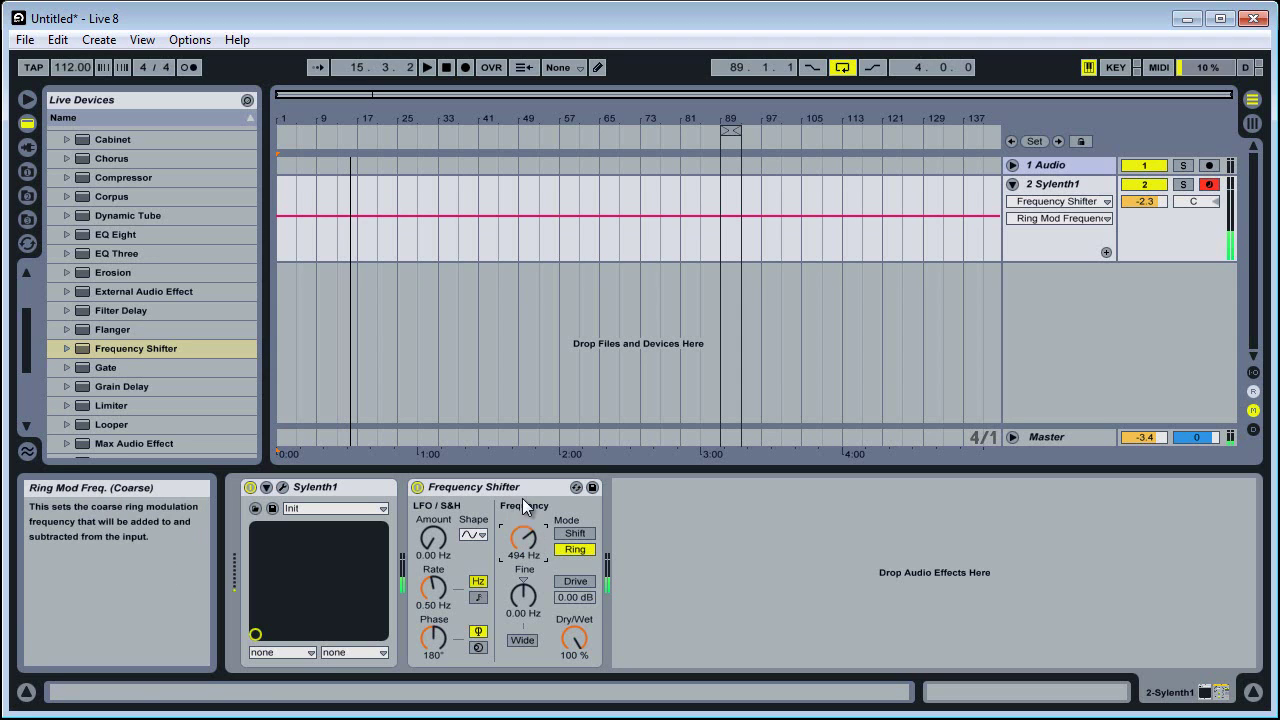
- Replace Frequency Shifter with the Gate effect and lower its threshold to -16 dB
right_click(519, 487)
click(555, 605)
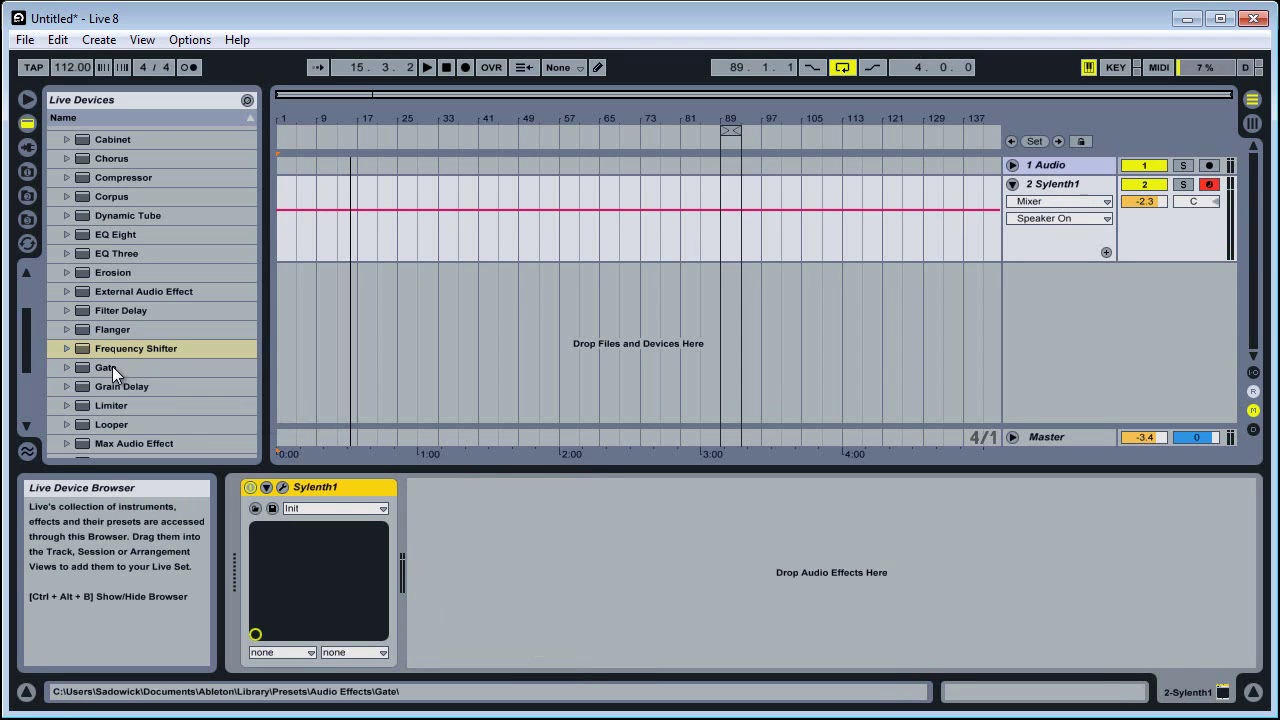
drag(112, 366, 585, 531)
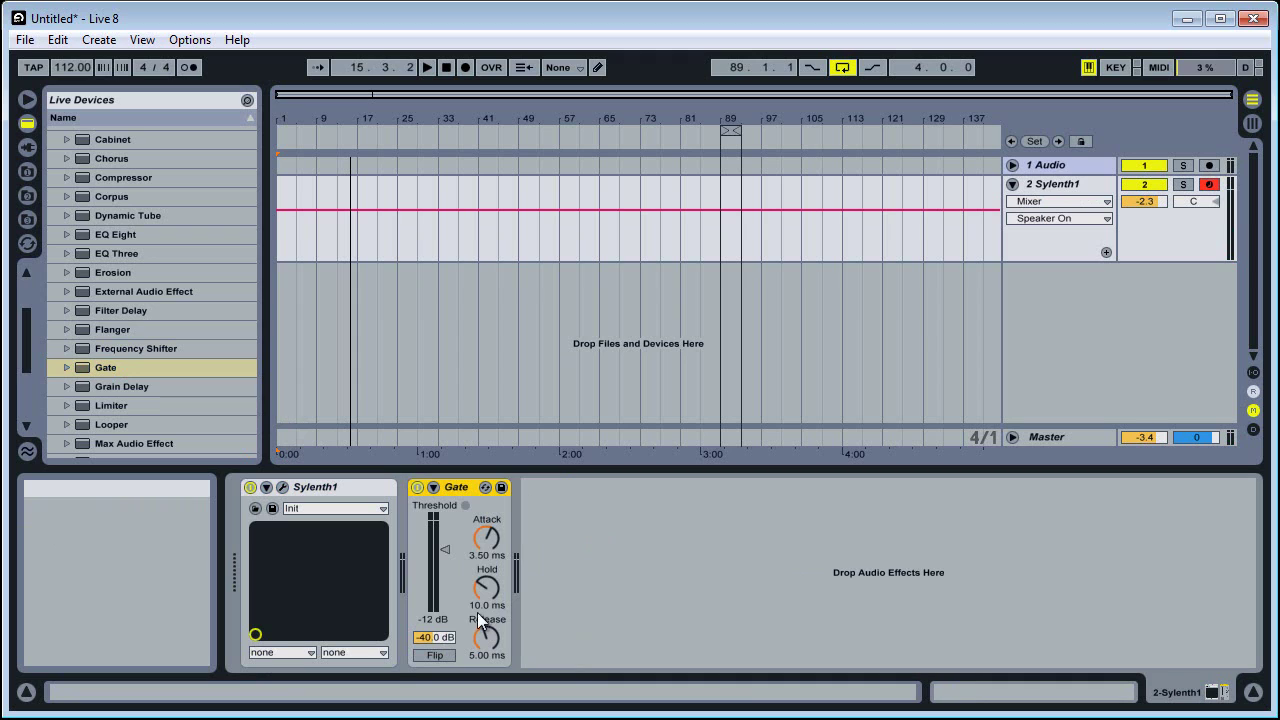
click(441, 553)
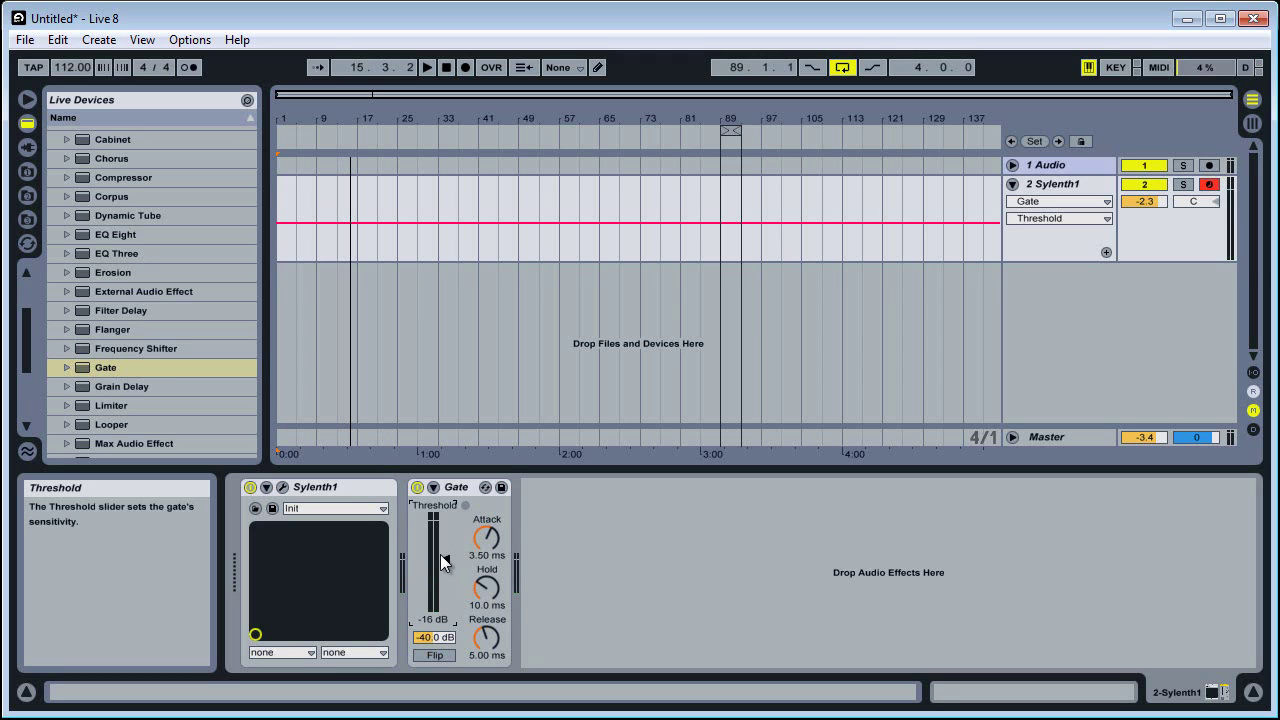
drag(440, 554, 441, 556)
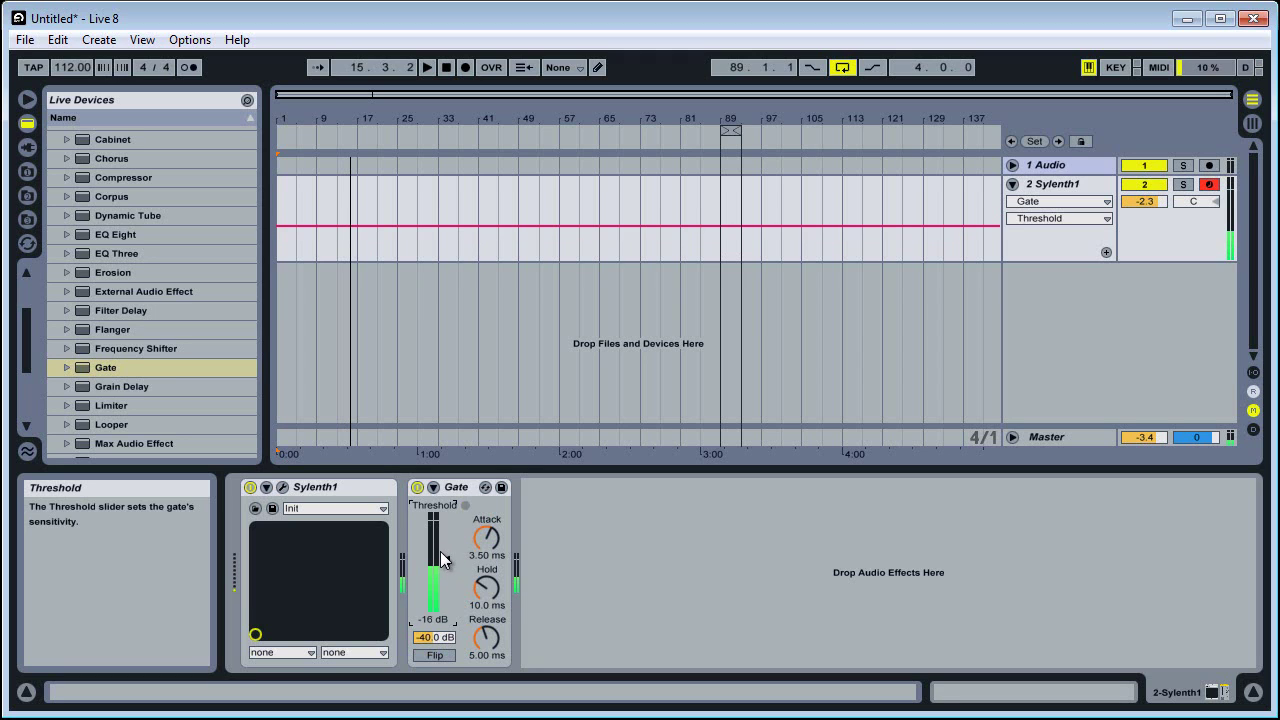
- Replace Gate after Sylenth1 with the Grain Delay effect
right_click(455, 487)
click(490, 523)
drag(130, 394, 552, 514)
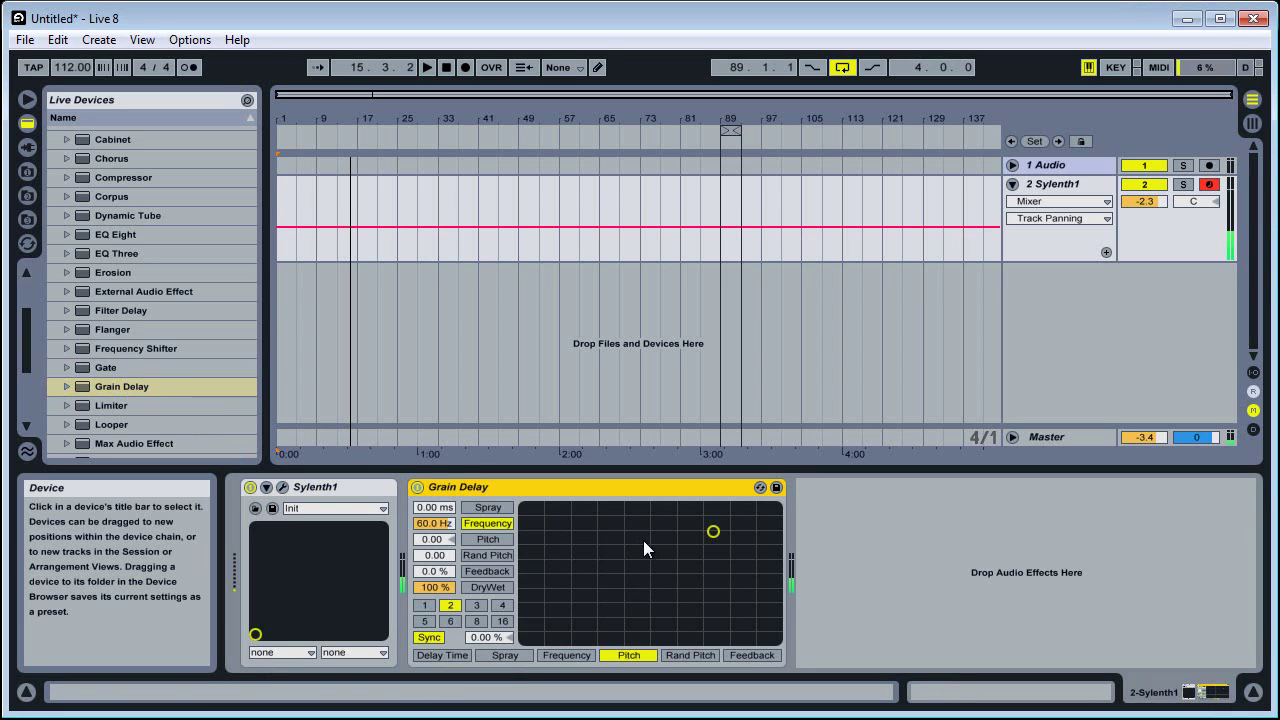
- Assign Feedback to the horizontal axis of Grain Delay's XY controller and set feedback to 77 % and frequency to 98.8 Hz
click(680, 655)
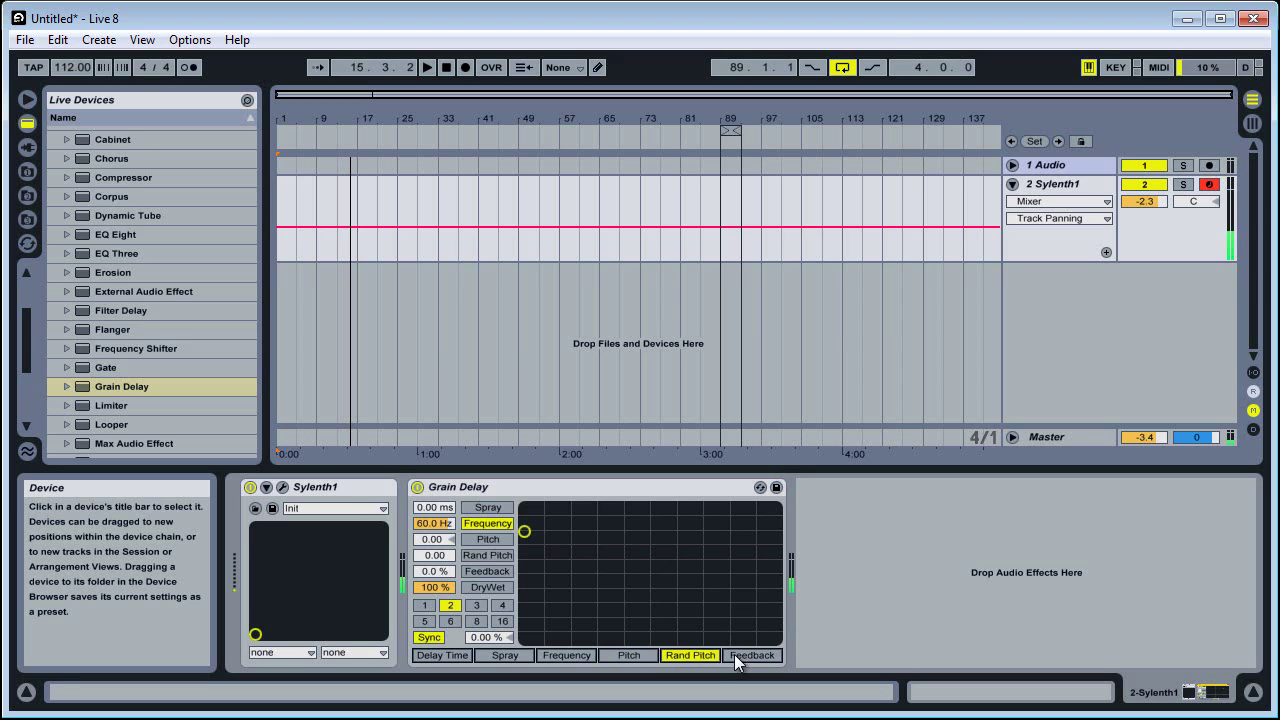
click(734, 655)
drag(621, 590, 729, 518)
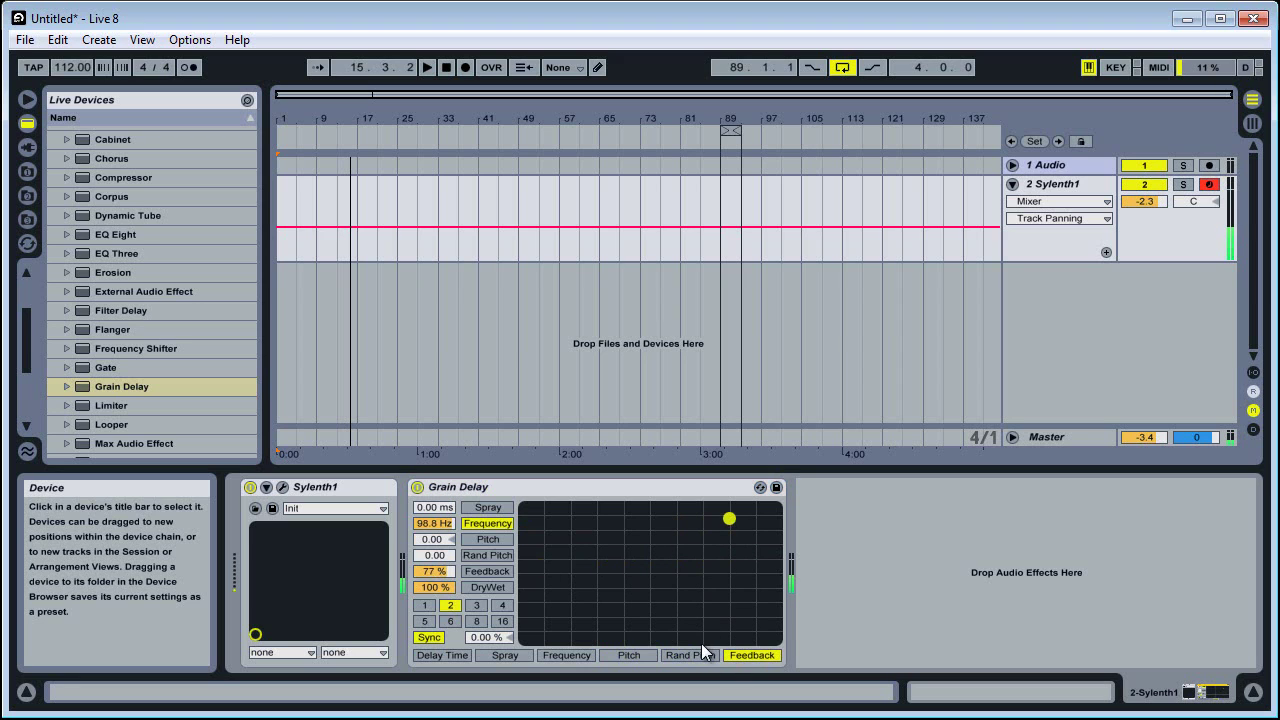
- Set Grain Delay's random pitch to 25.4 and frequency to 2.89 Hz, and assign Spray to the horizontal axis at 0.79 ms
click(685, 655)
mouse_move(532, 514)
mouse_down()
mouse_move(594, 551)
mouse_move(697, 557)
mouse_move(588, 534)
mouse_move(586, 557)
mouse_move(762, 513)
mouse_move(554, 591)
mouse_move(534, 612)
mouse_up()
click(505, 655)
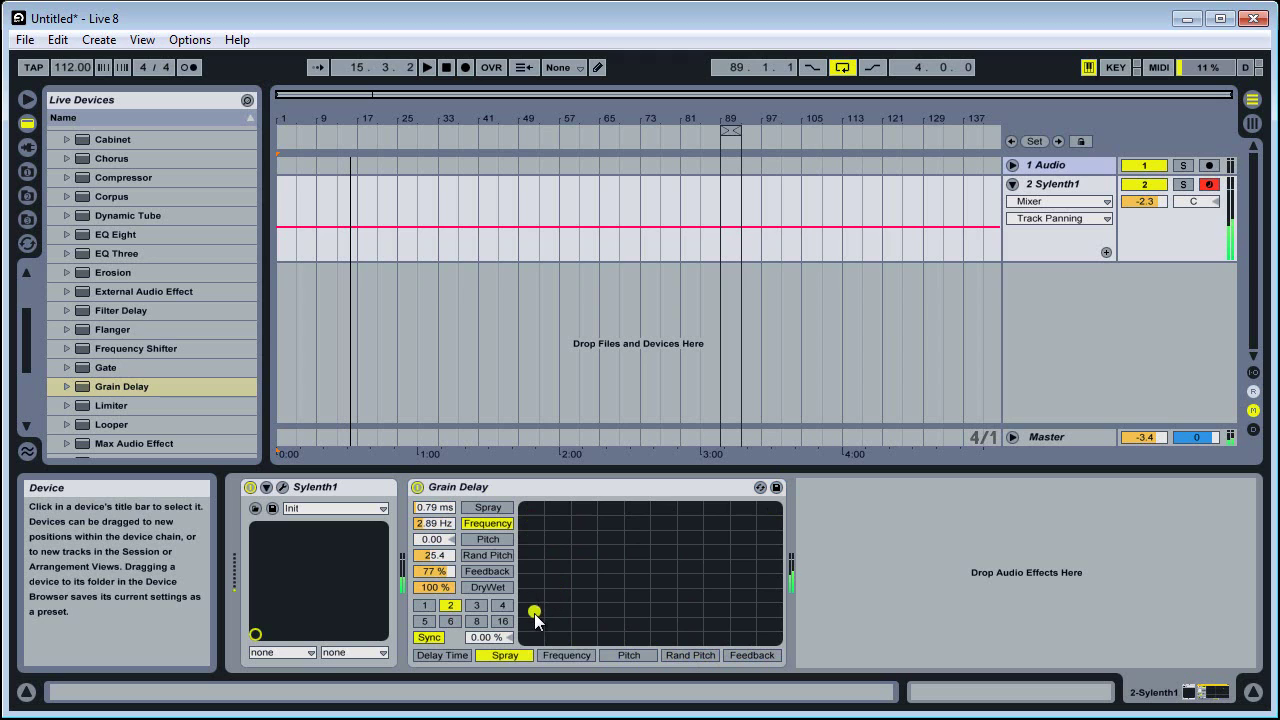
- Set Grain Delay's dry/wet mix to 55 % and compare the sound with the device off and on, one keyboard octave lower
mouse_move(434, 587)
mouse_down()
mouse_move(440, 630)
mouse_move(444, 578)
mouse_move(450, 602)
mouse_up()
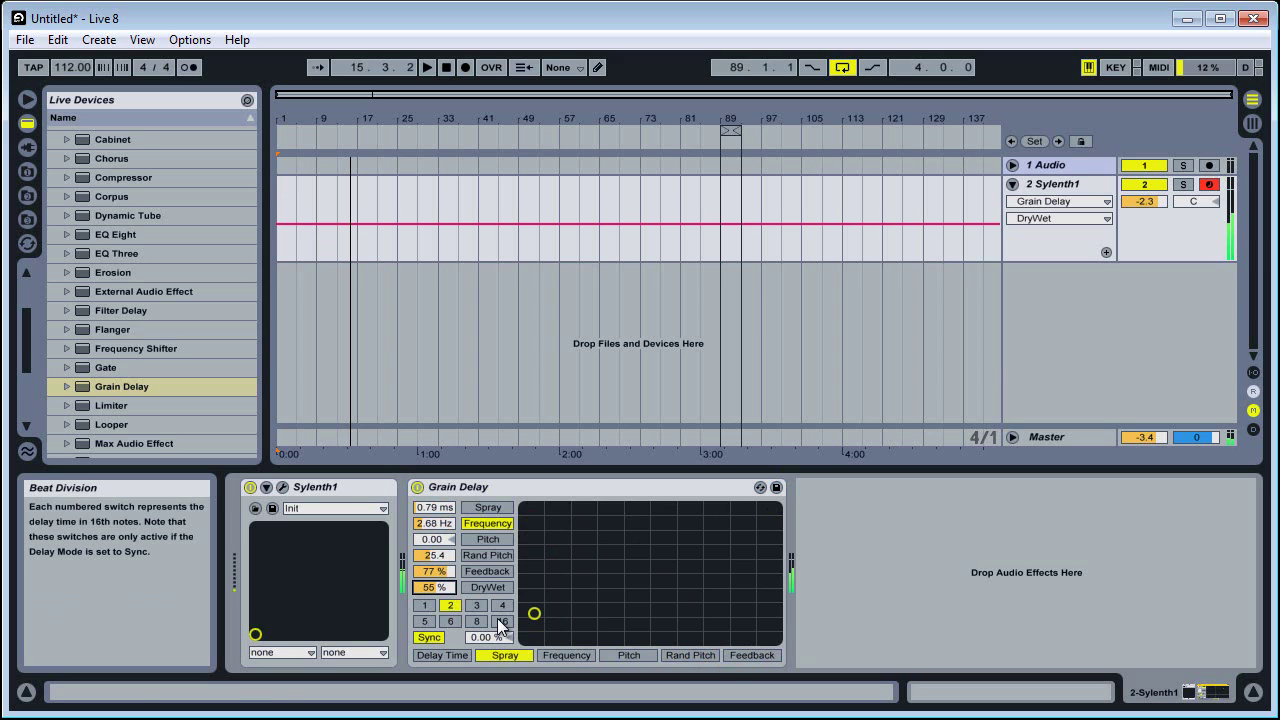
key(z)
click(418, 488)
click(418, 488)
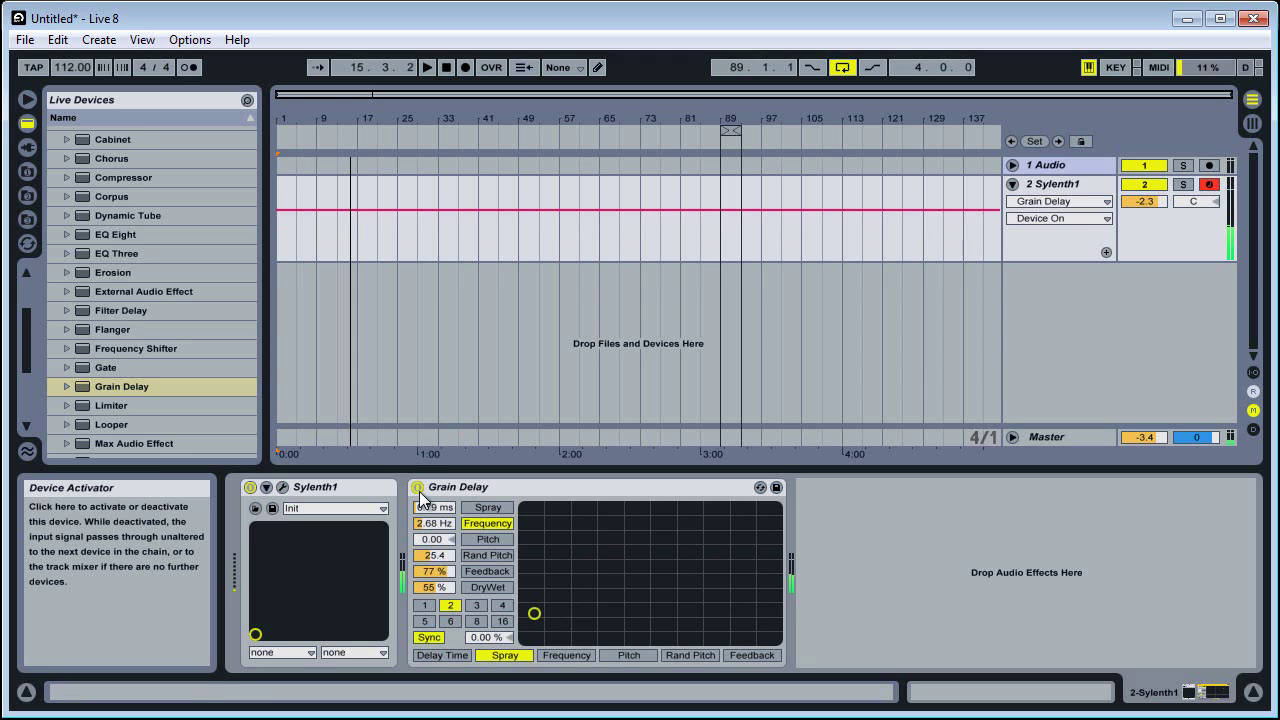
- Replace Grain Delay after Sylenth1 with the Limiter effect and lower Limiter's ceiling to -24.0 dB
right_click(578, 488)
click(593, 499)
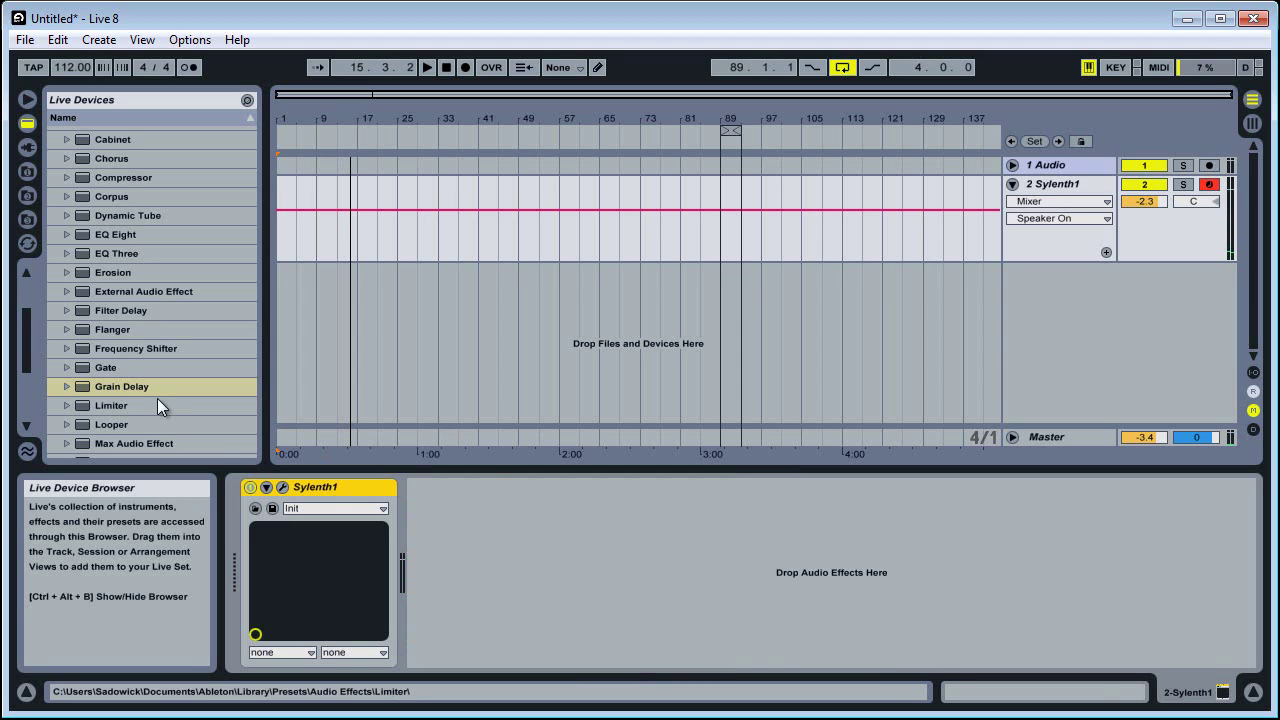
drag(133, 406, 489, 502)
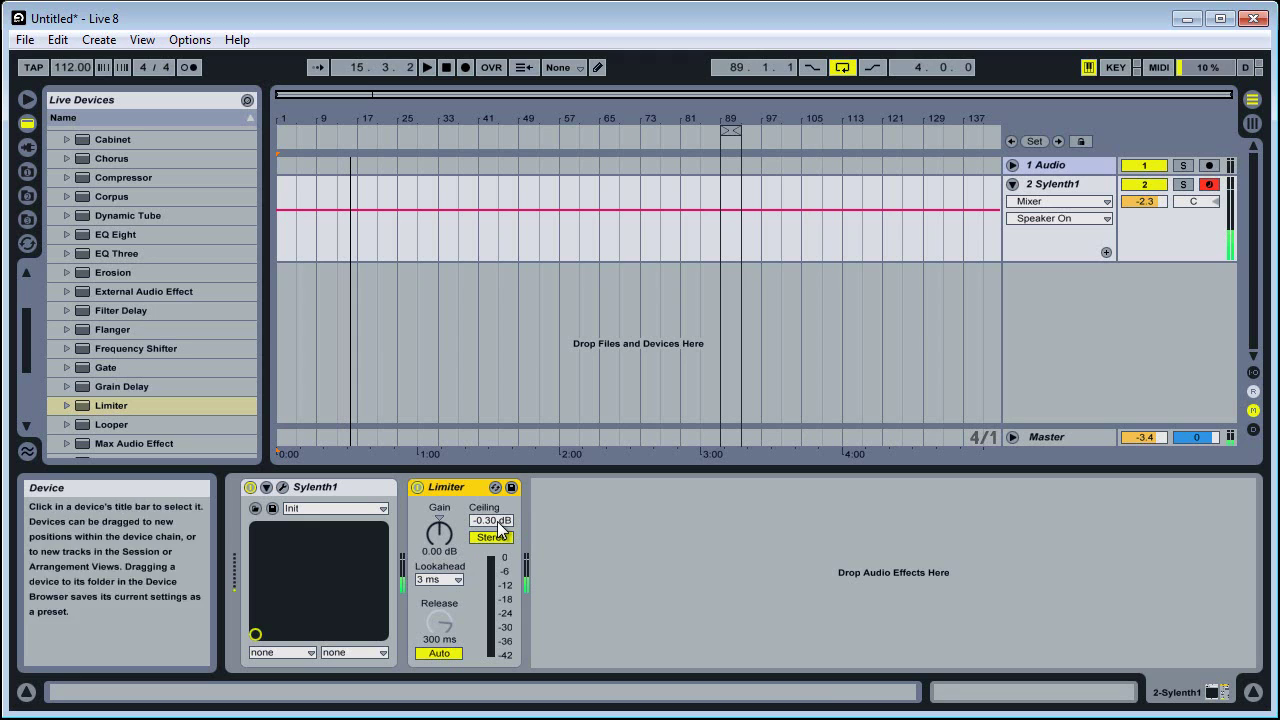
drag(499, 528, 499, 528)
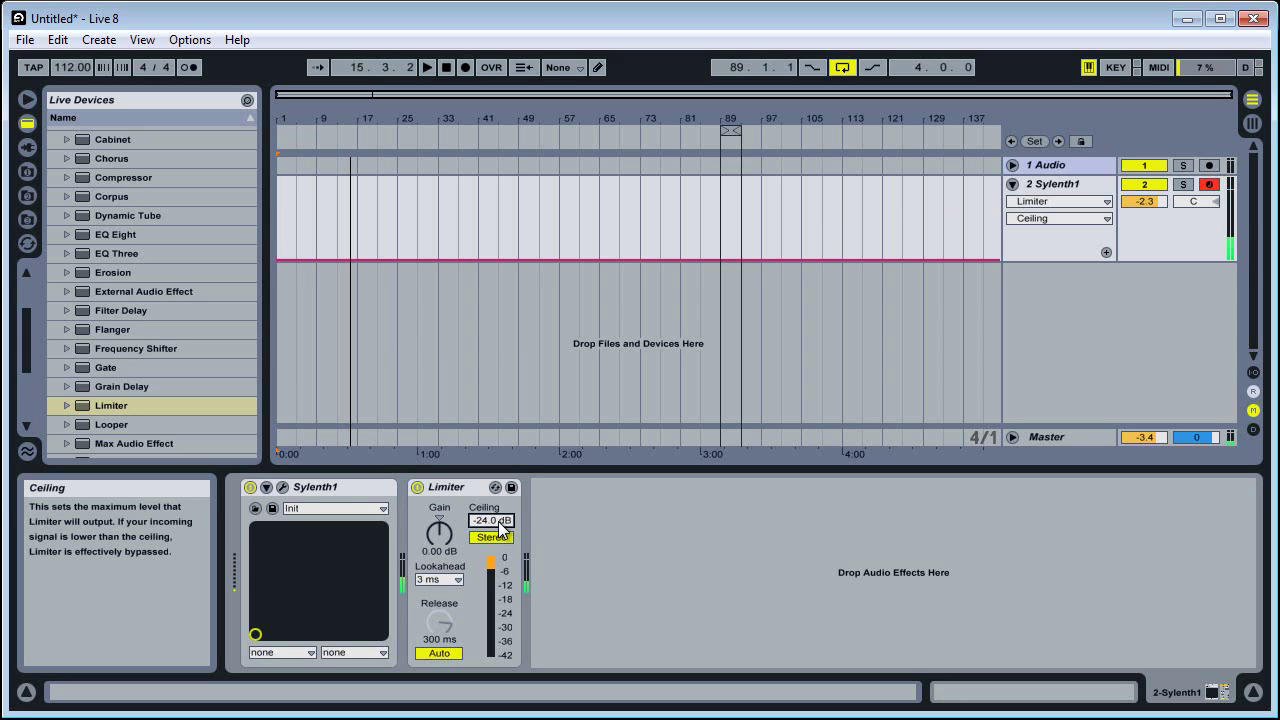
click(422, 579)
click(422, 579)
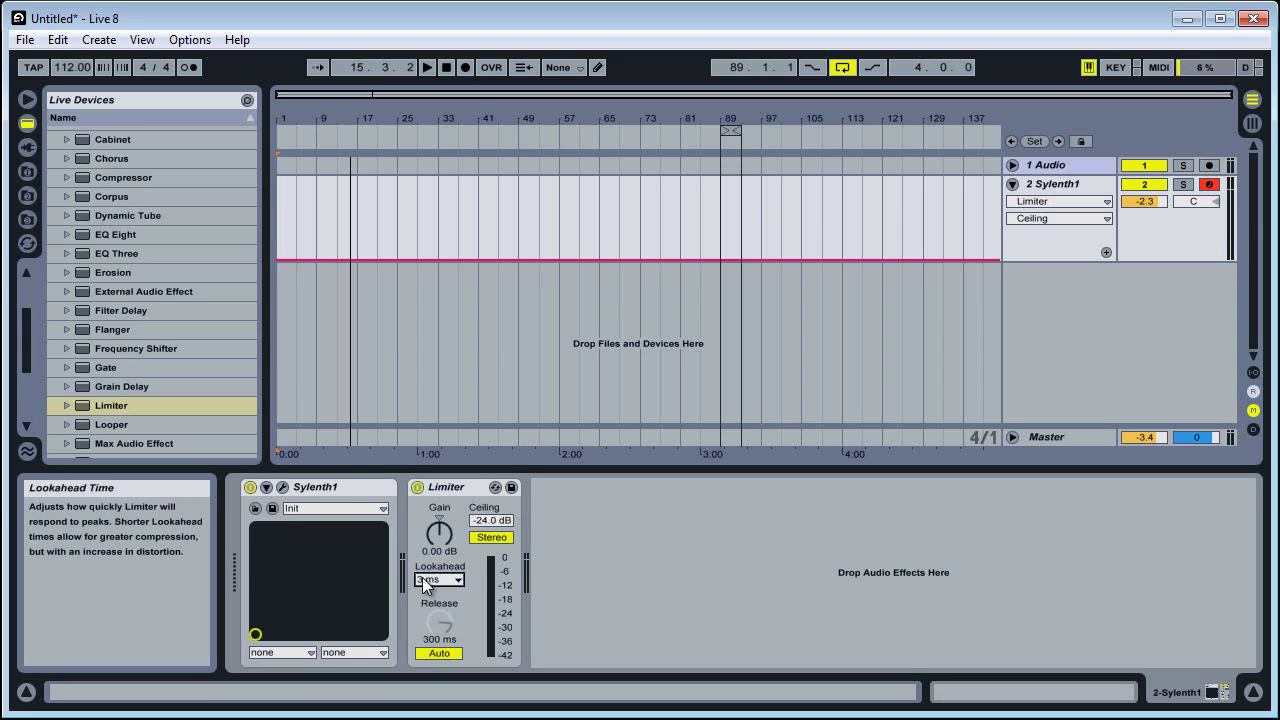
- Return Limiter's ceiling to its default and replace the device with the Looper effect
right_click(491, 521)
click(503, 562)
right_click(459, 489)
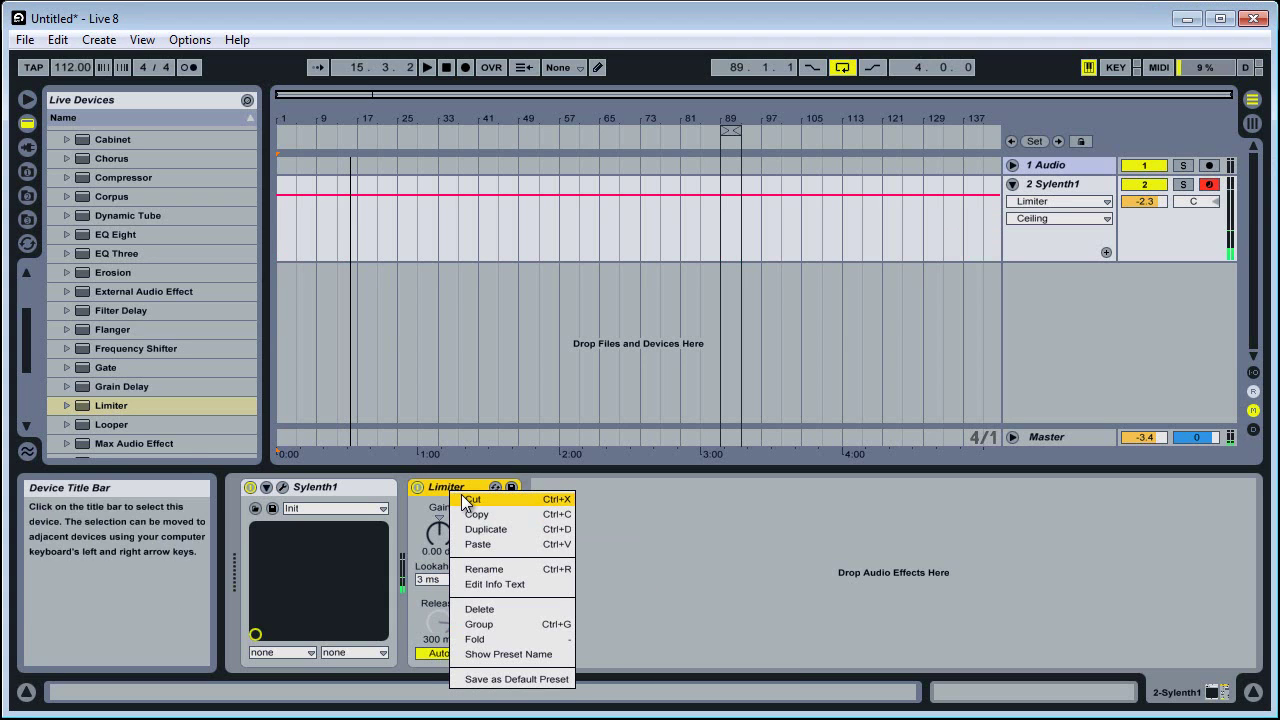
click(470, 606)
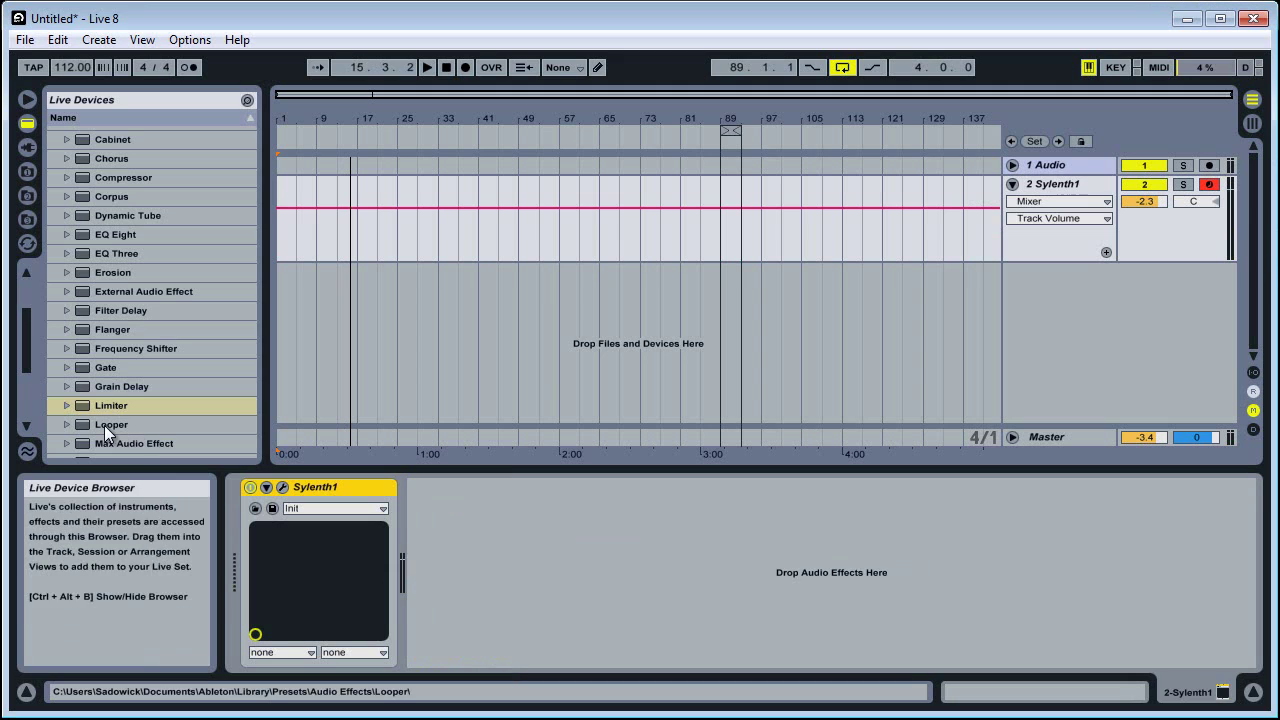
drag(104, 425, 505, 512)
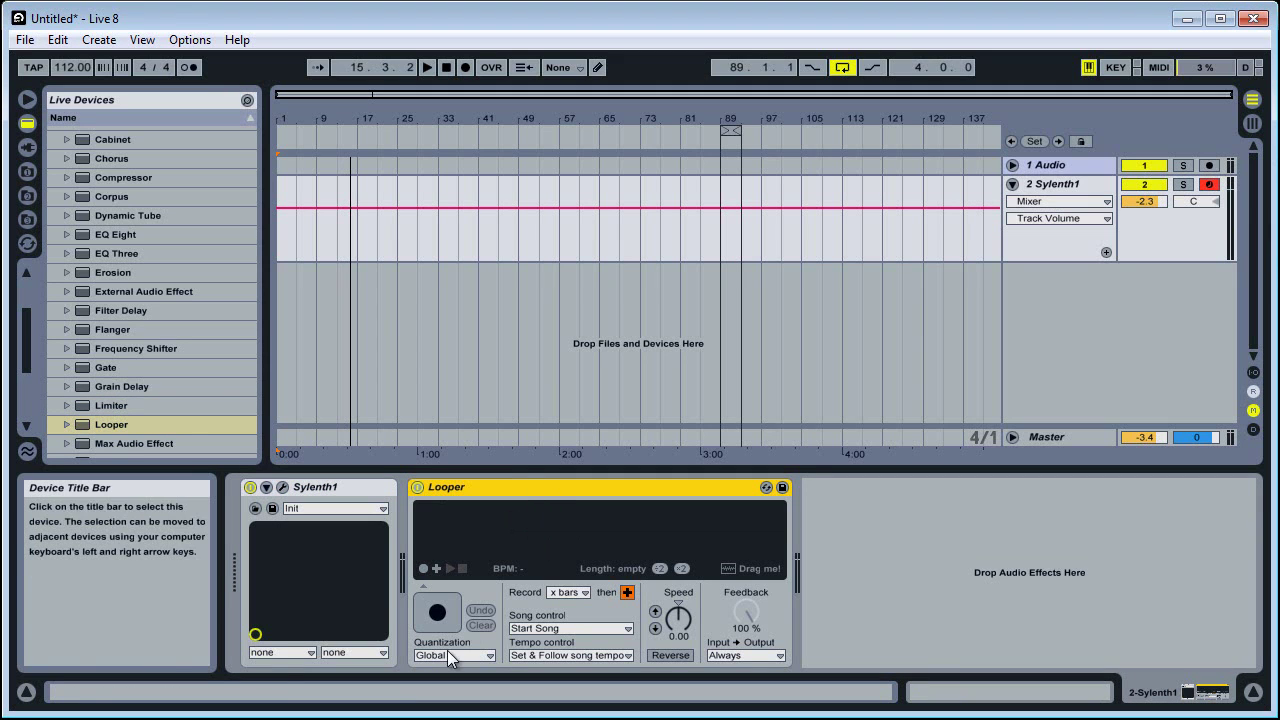
- Record a short Sylenth1 loop in Looper, start its overdub playback and check the device's on/off state
click(425, 605)
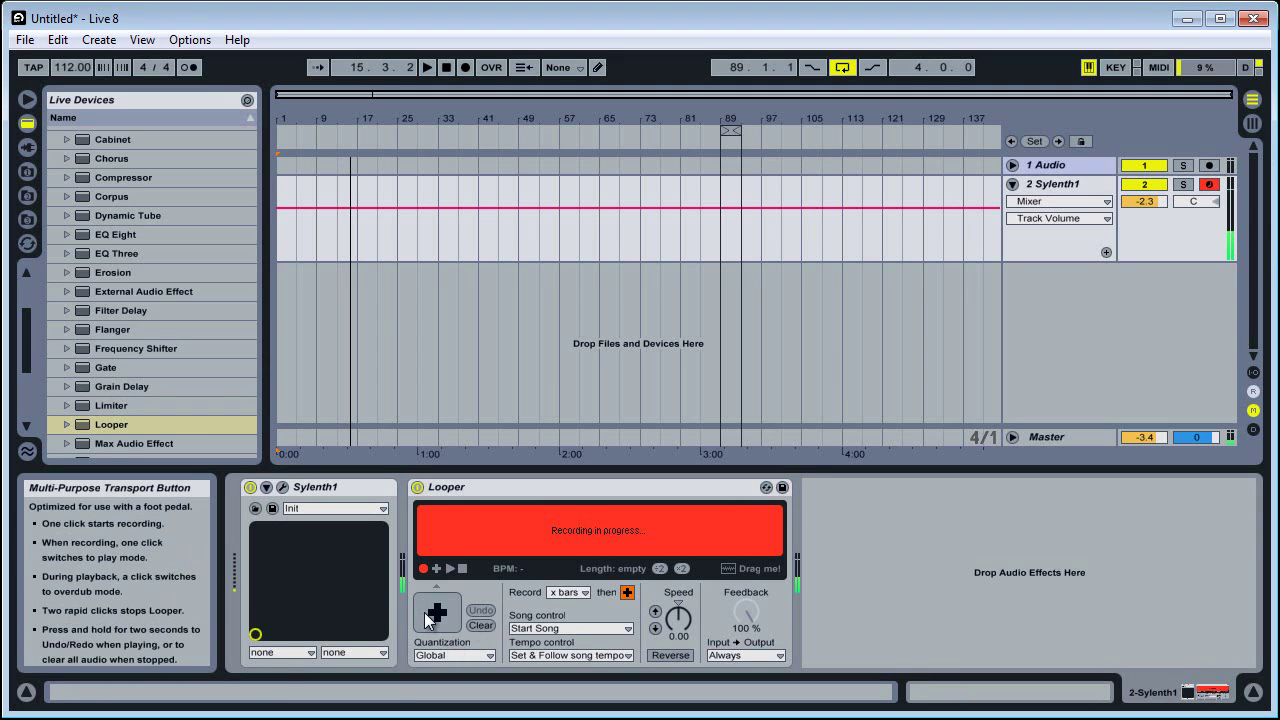
click(424, 612)
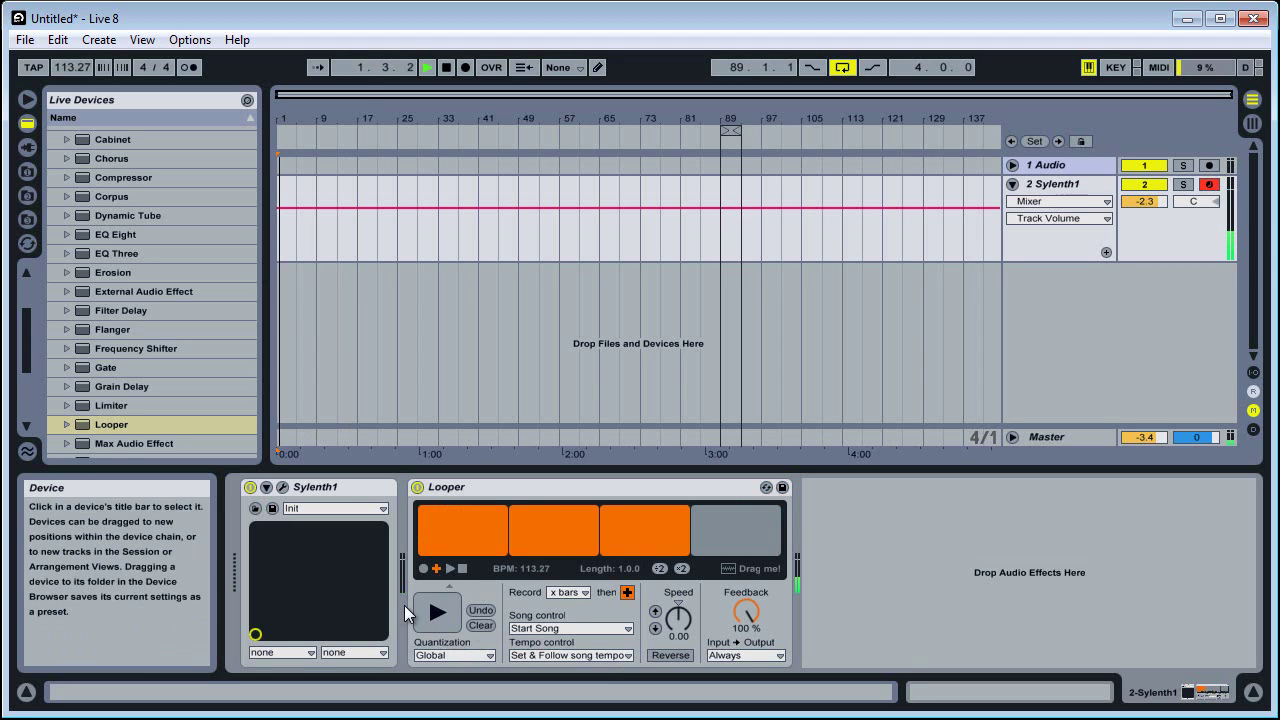
click(418, 488)
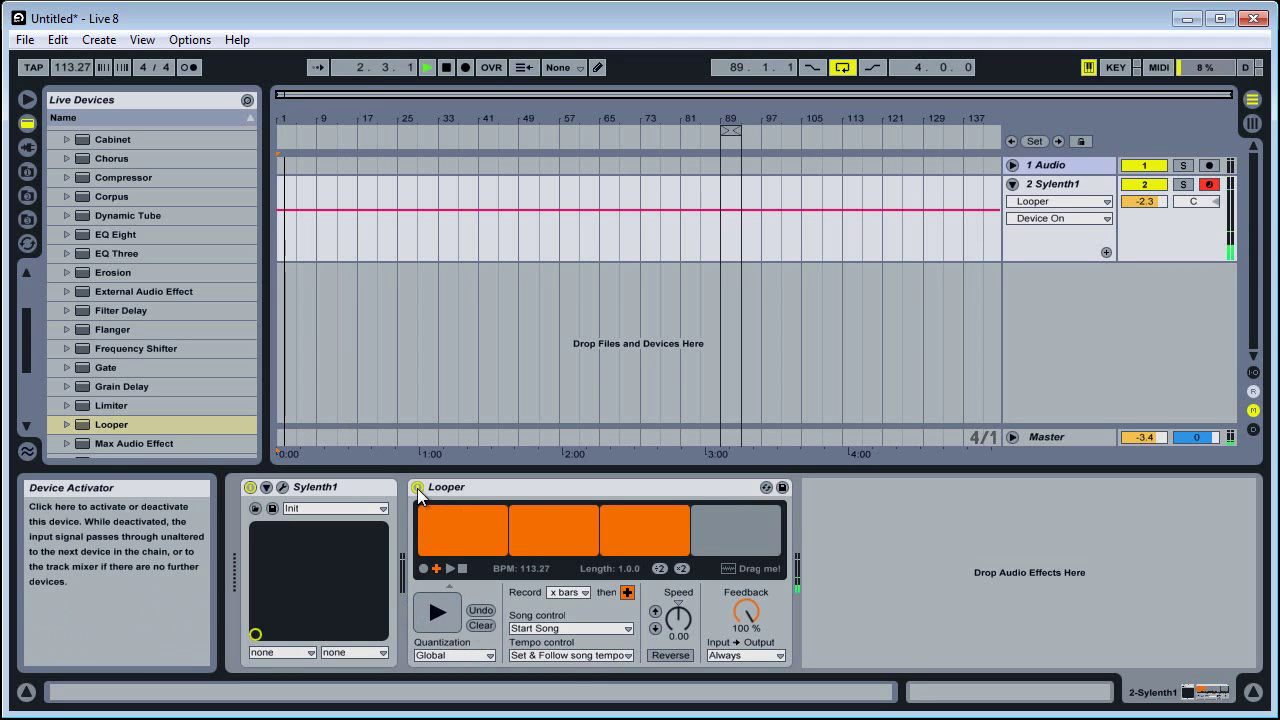
- Remove Looper from the Sylenth1 track and stop song playback
right_click(448, 487)
click(460, 494)
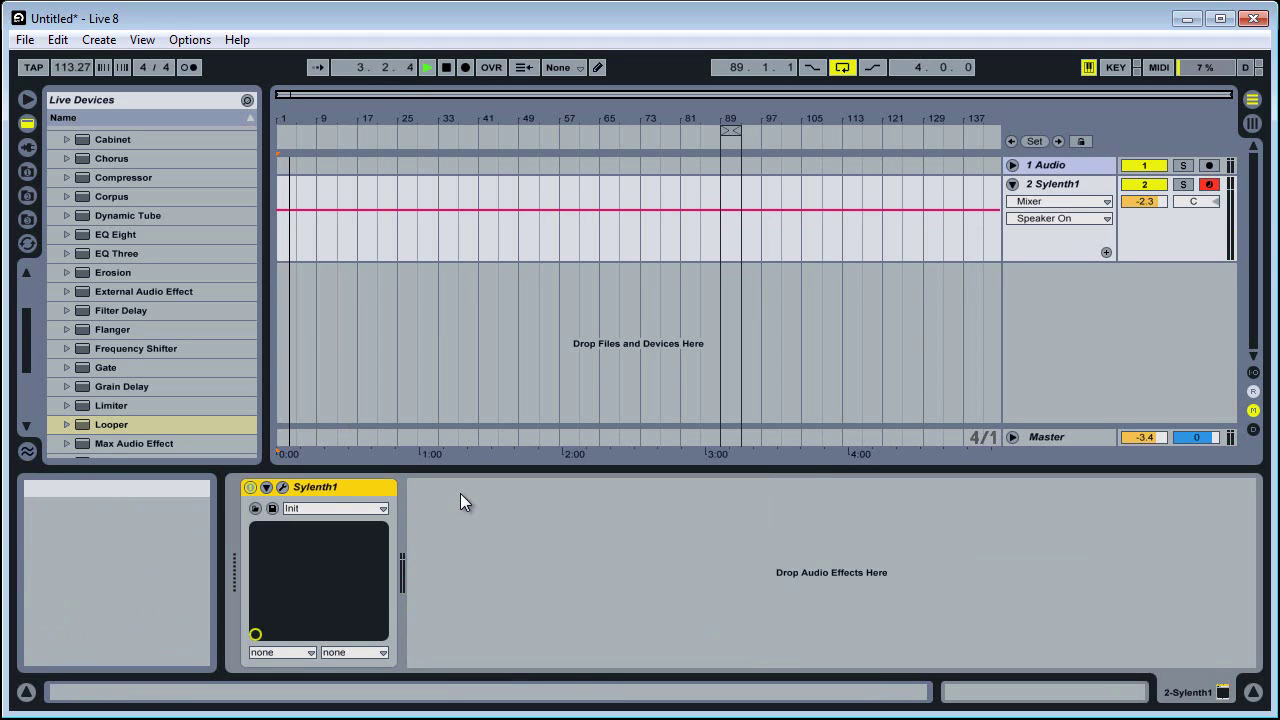
key(space)
- Add Multiband Dynamics after Sylenth1 and lower the upper thresholds of the high and mid bands to about -50 and -47 dB
scroll(163, 414, down, 3)
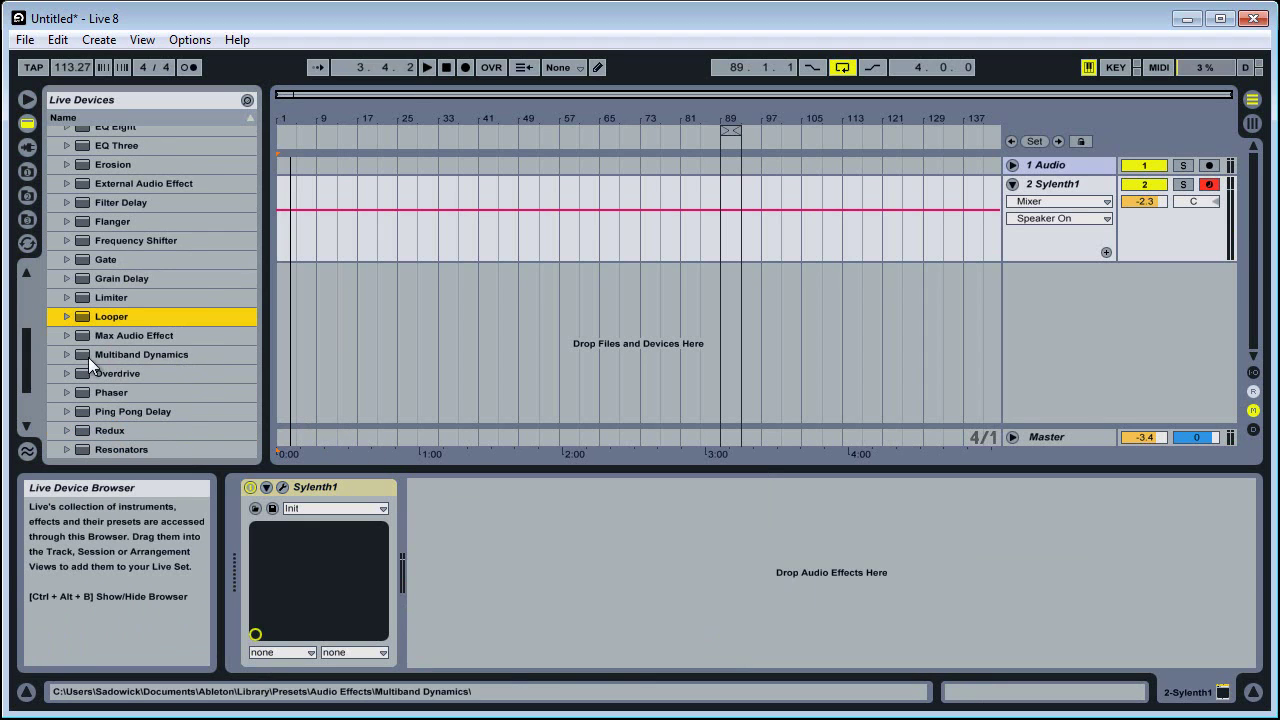
drag(106, 356, 445, 526)
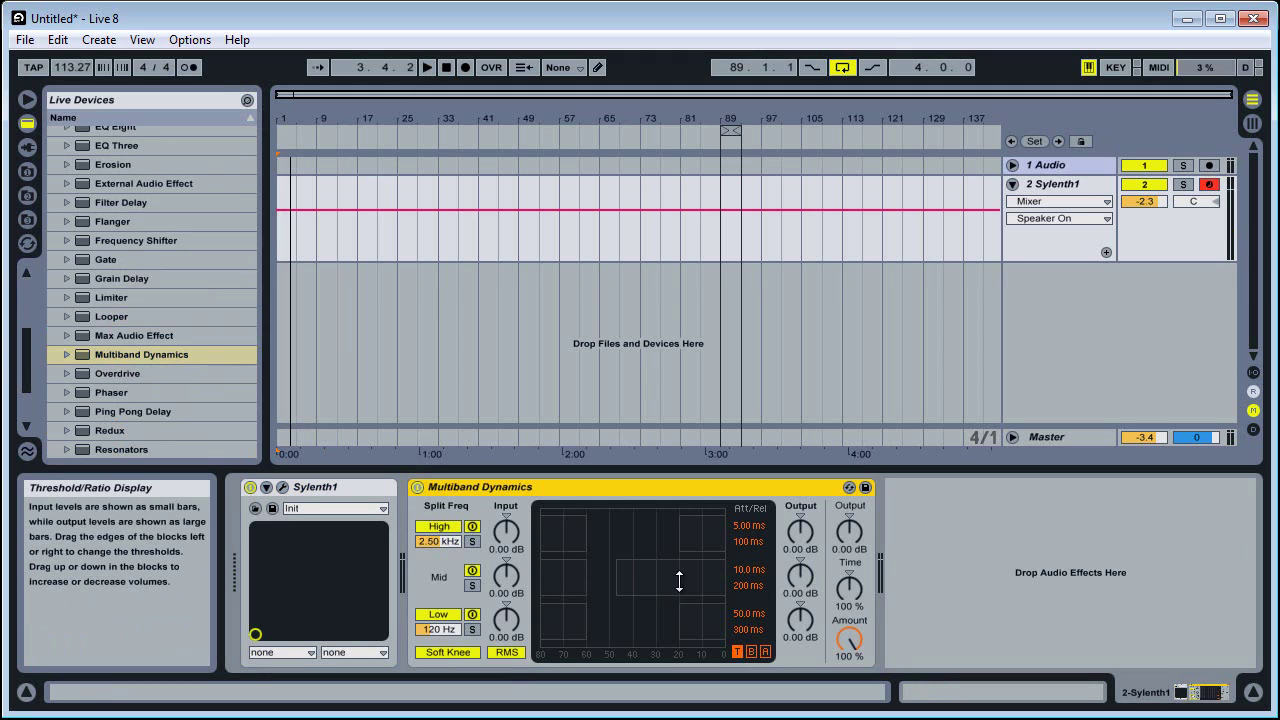
drag(673, 580, 634, 538)
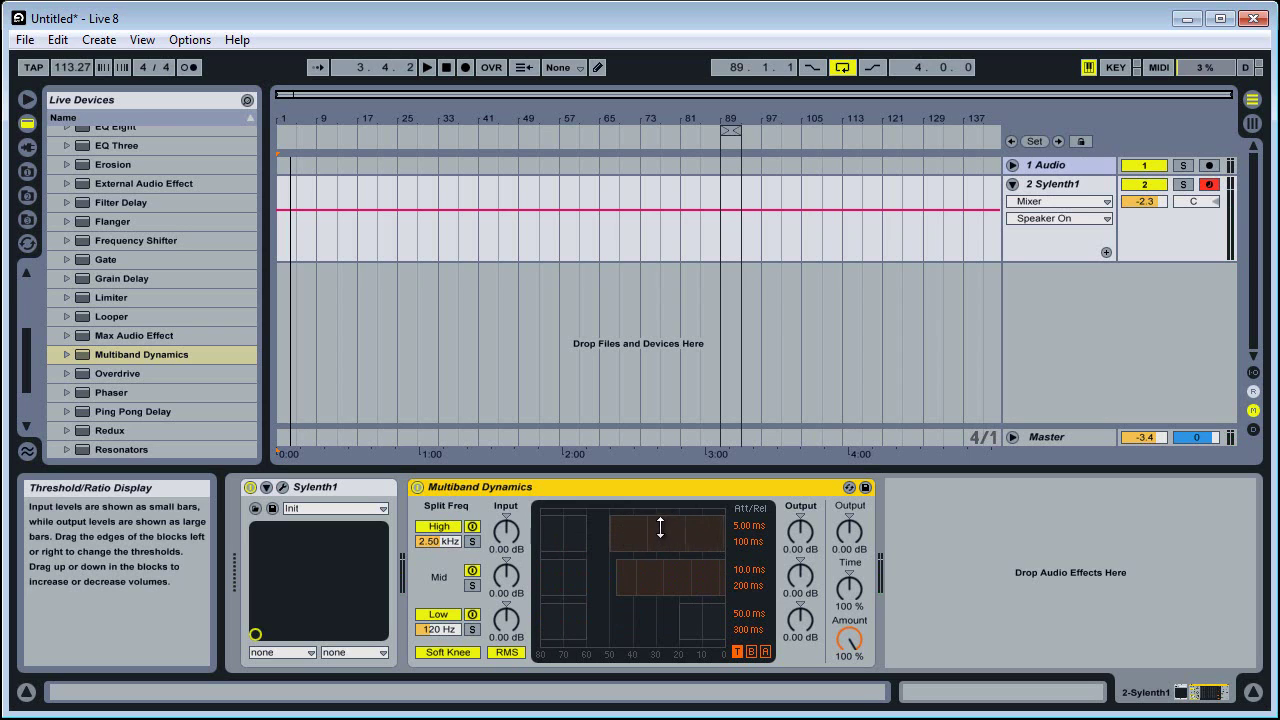
drag(657, 538, 657, 531)
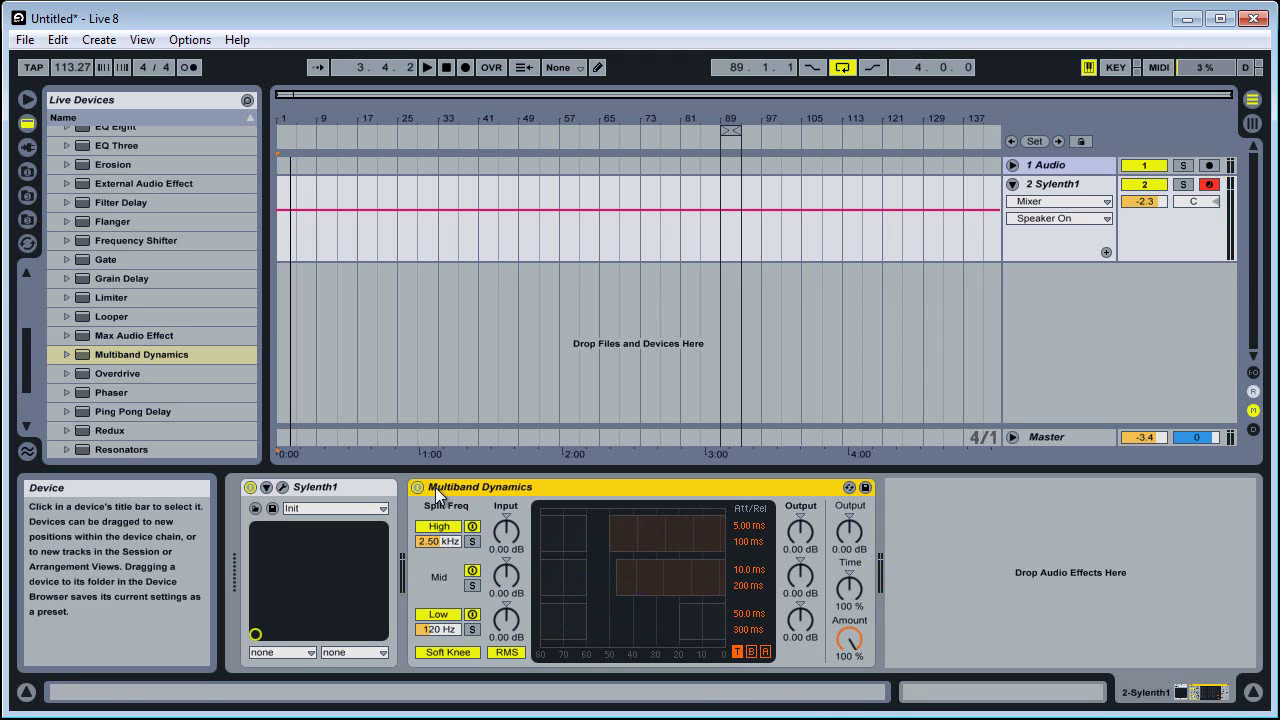
- Replace Multiband Dynamics with Overdrive and set drive to 100 %, dynamics to 84 % and dry/wet to 100 %
right_click(496, 487)
click(530, 600)
drag(106, 374, 661, 596)
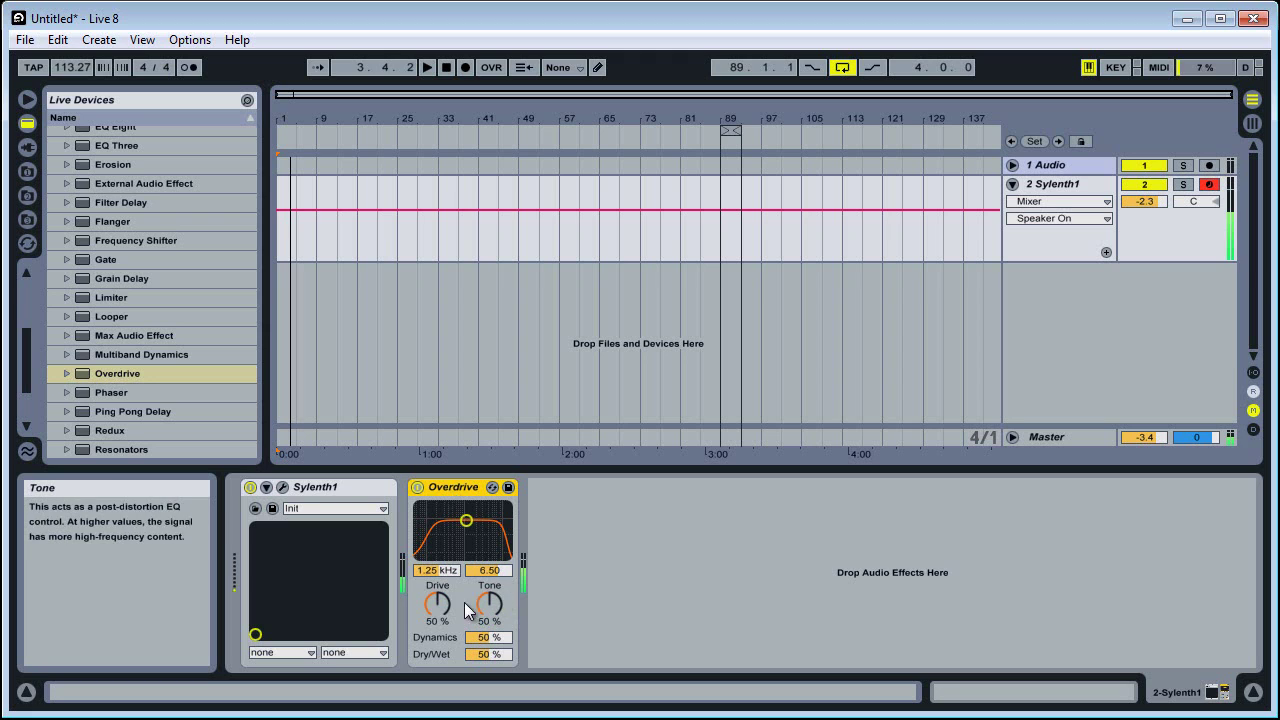
drag(437, 603, 437, 560)
drag(490, 638, 494, 604)
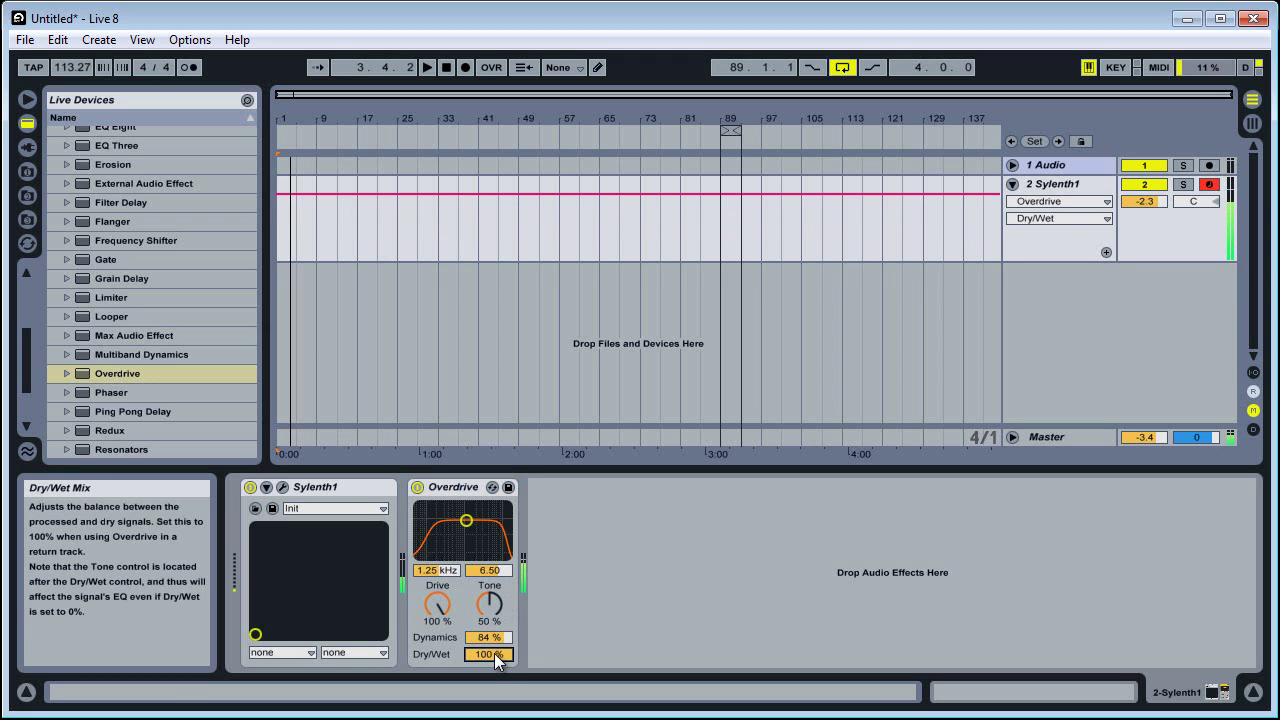
- Replace Overdrive with Phaser and set its LFO phase to 0.00° and LFO amount to 69.0 %
right_click(448, 483)
click(466, 490)
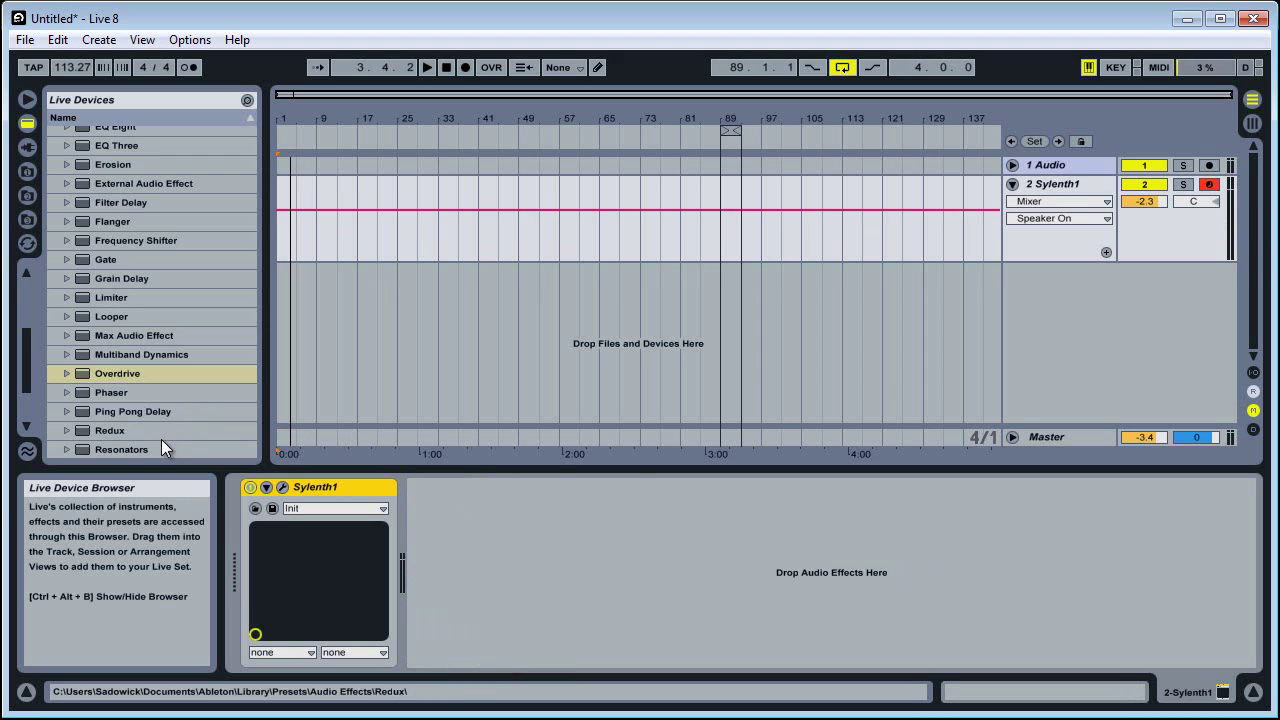
drag(112, 392, 502, 505)
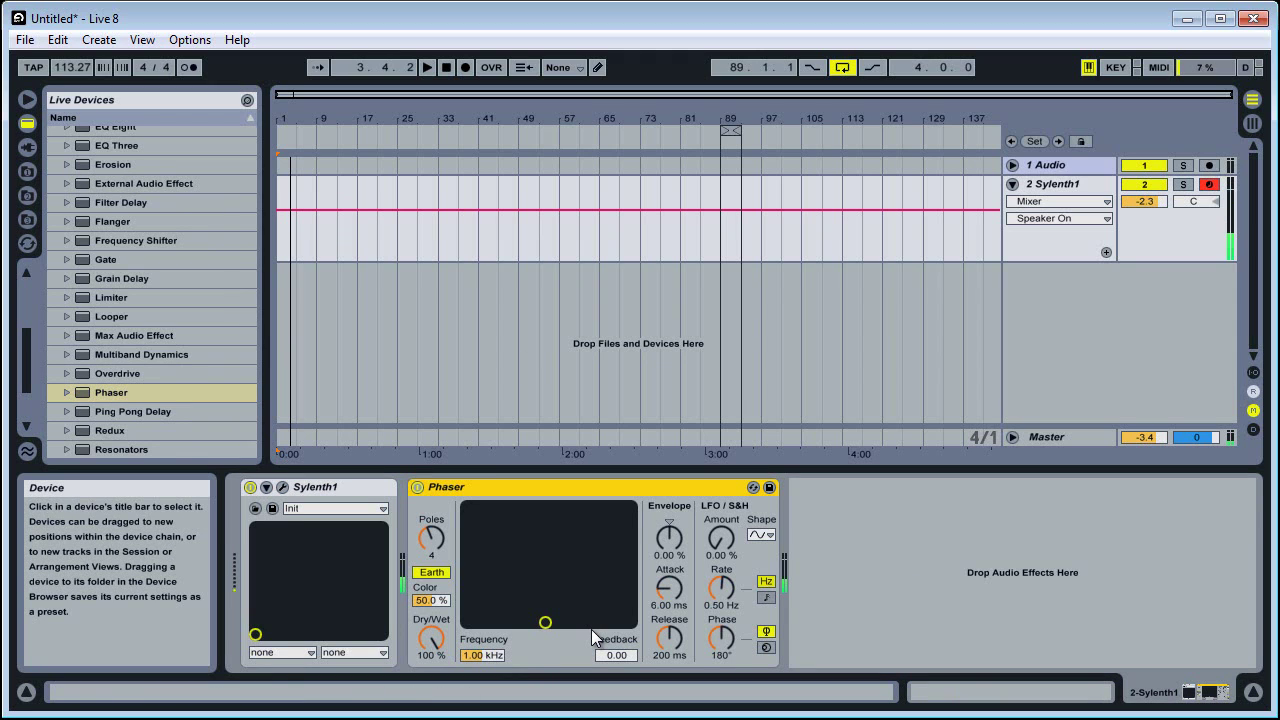
drag(724, 634, 724, 640)
drag(720, 538, 720, 537)
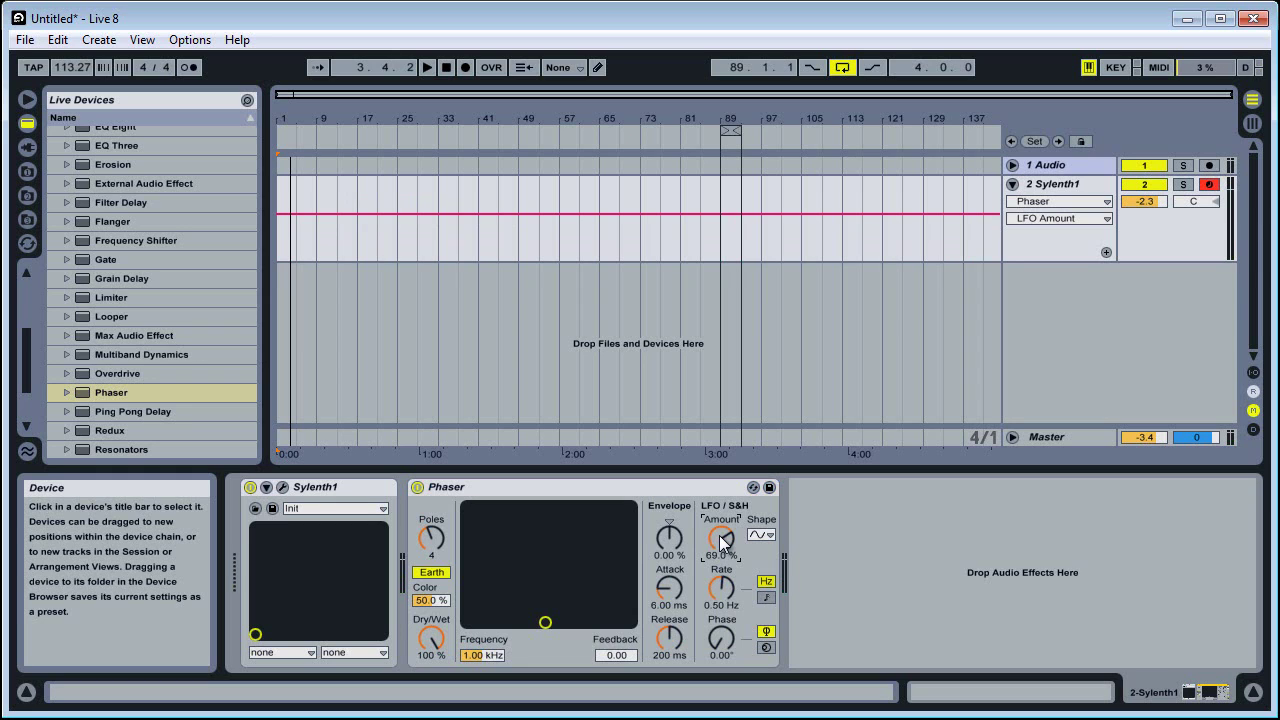
- Replace Phaser after Sylenth1 with the Ping Pong Delay effect
right_click(528, 487)
click(545, 606)
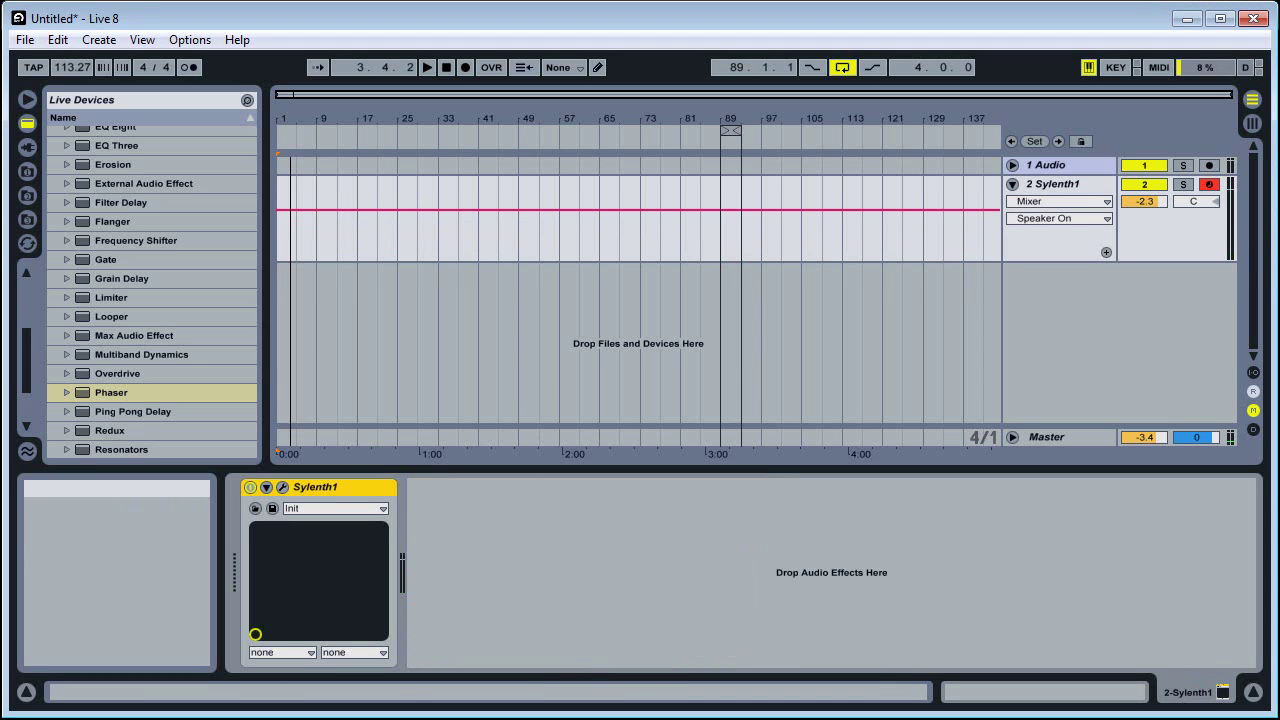
scroll(37, 380, down, 3)
drag(112, 277, 623, 579)
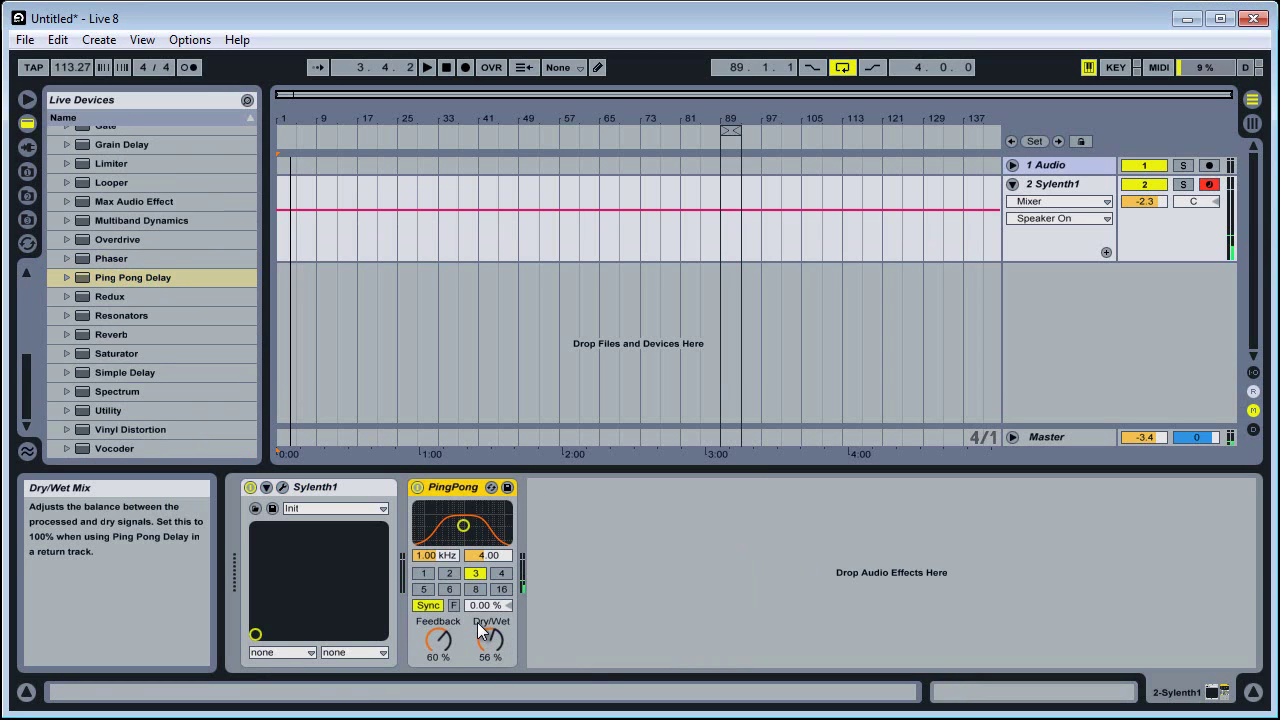
- Set Ping Pong Delay to beat delay 1, filter 6.17 kHz with width 5.39 and dry/wet 43 %, and lower the computer keyboard one octave
click(449, 573)
click(423, 573)
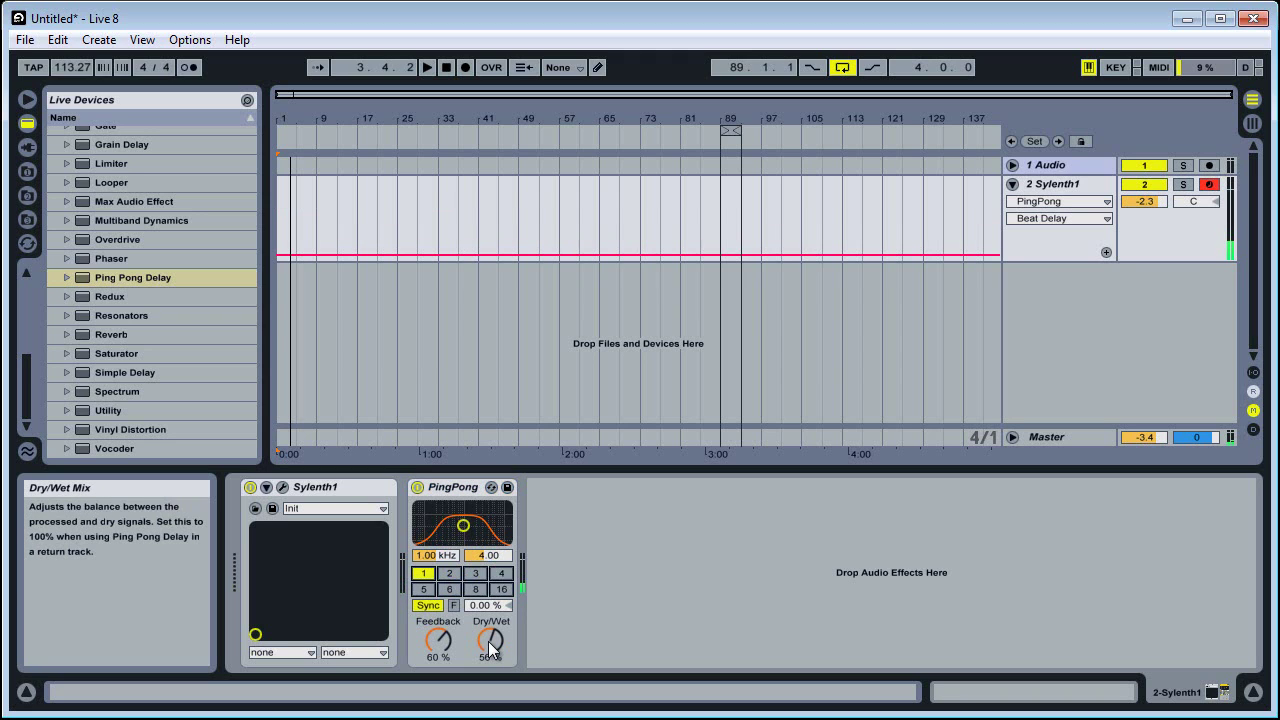
drag(488, 645, 488, 655)
drag(463, 526, 490, 522)
drag(495, 640, 497, 648)
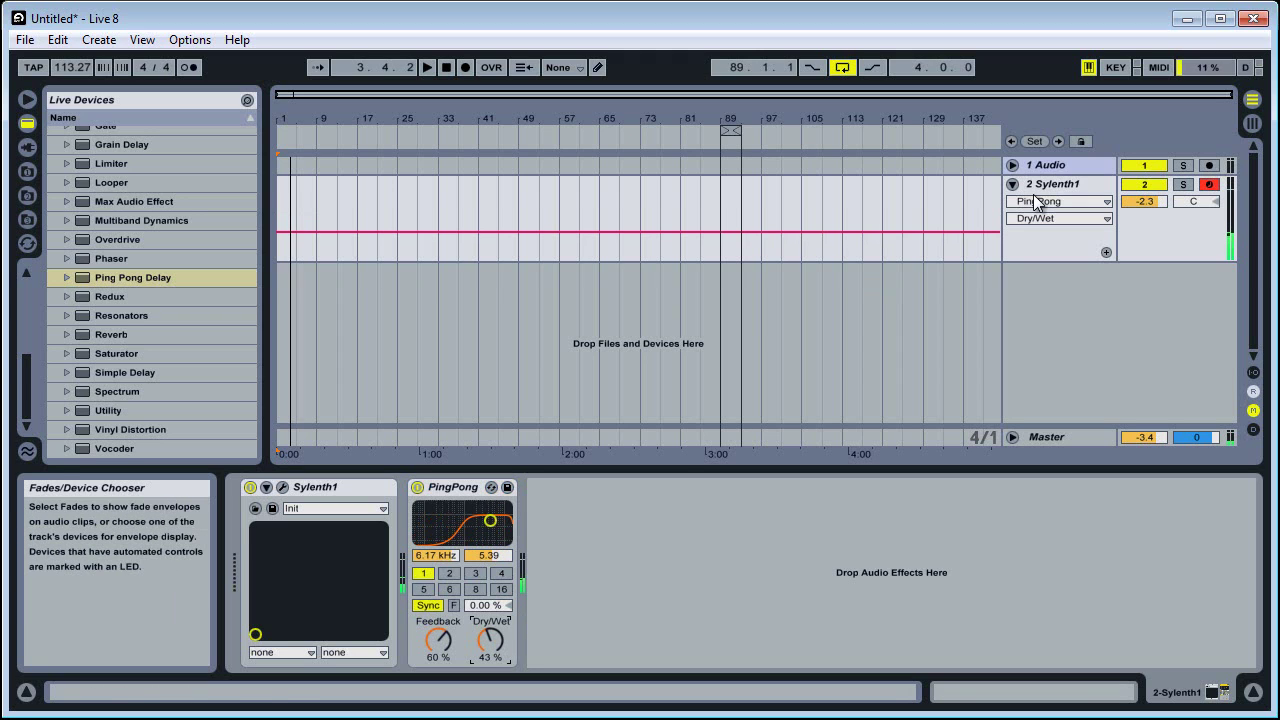
key(z)
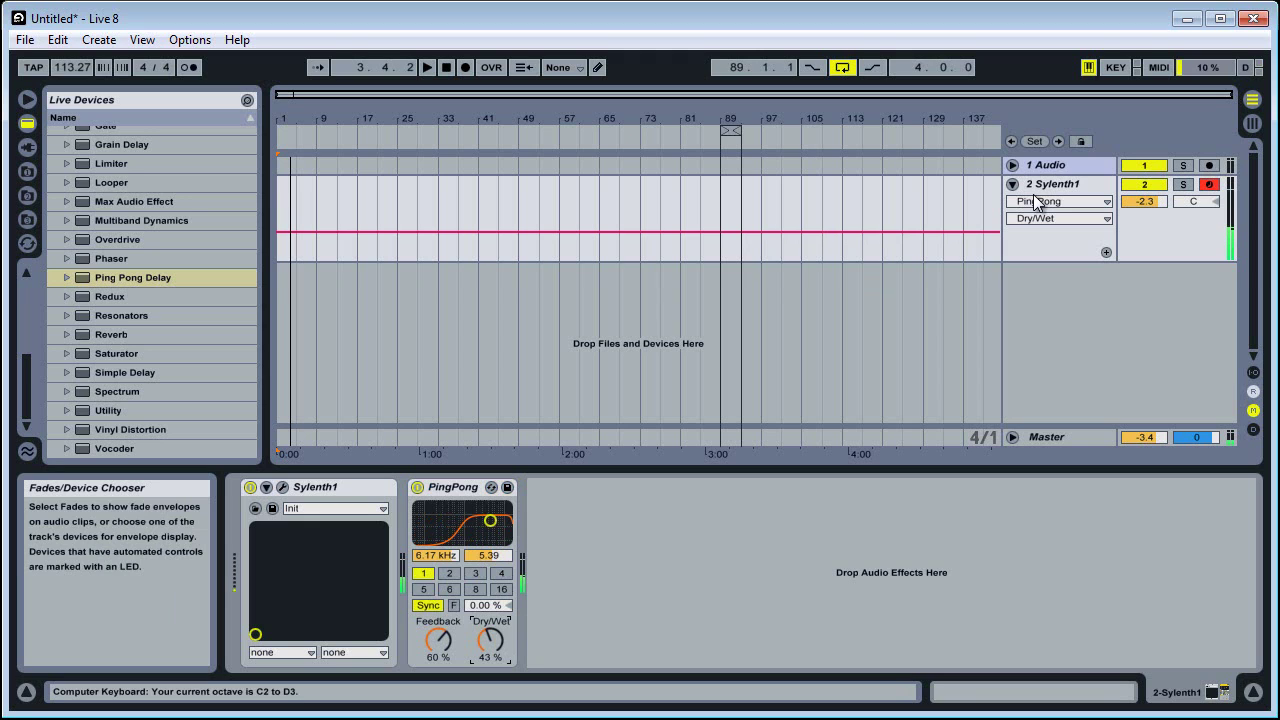
- Replace Ping Pong Delay with Redux and raise its downsampling to just over 100 in hard mode
right_click(443, 489)
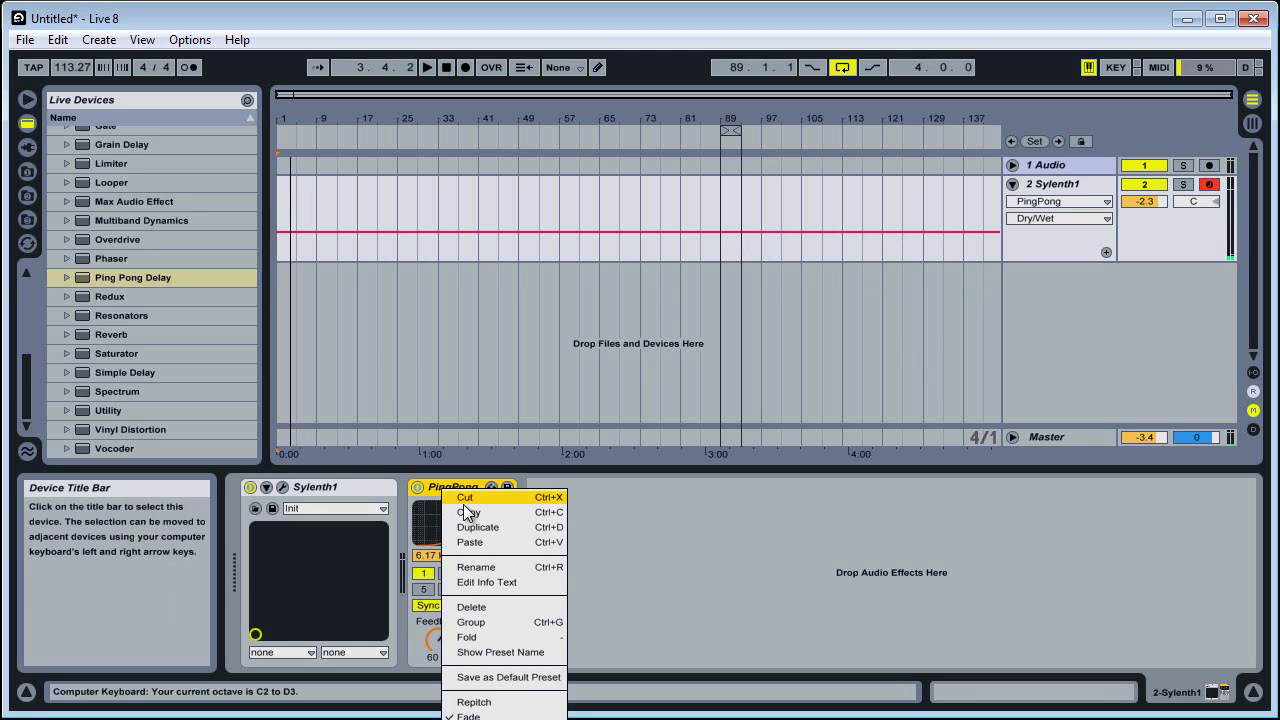
click(463, 500)
drag(94, 297, 625, 578)
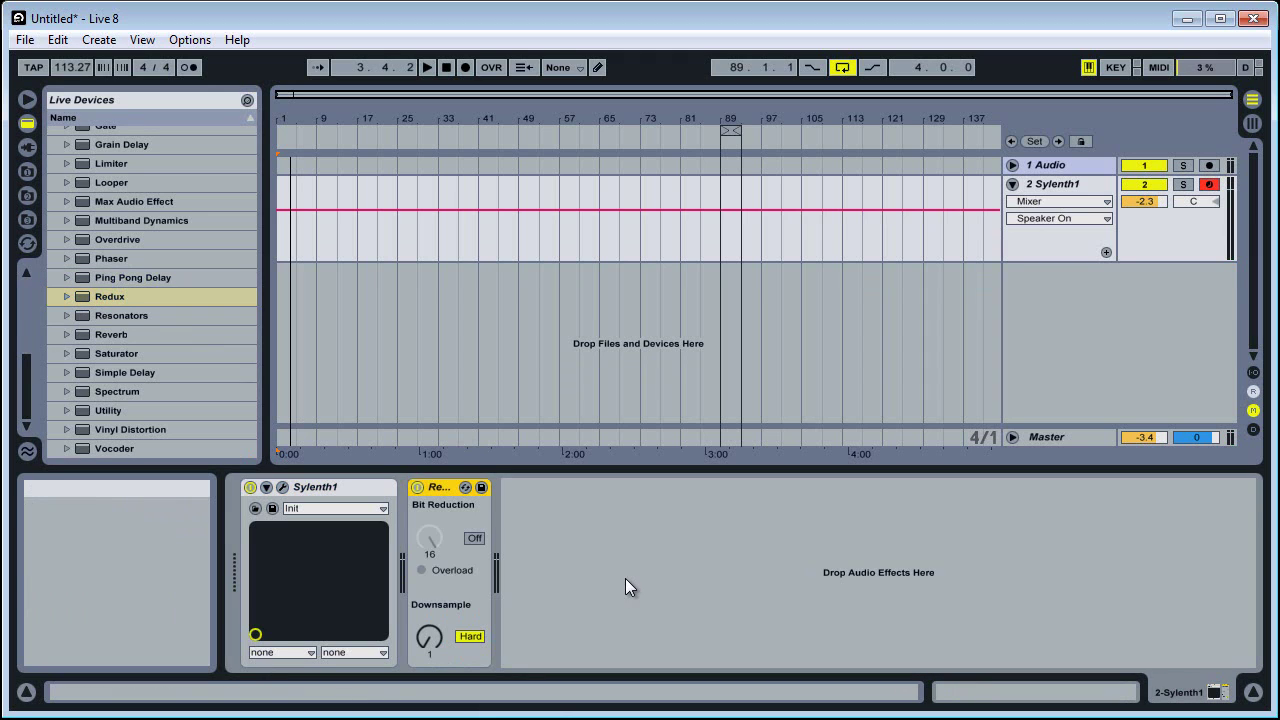
click(470, 636)
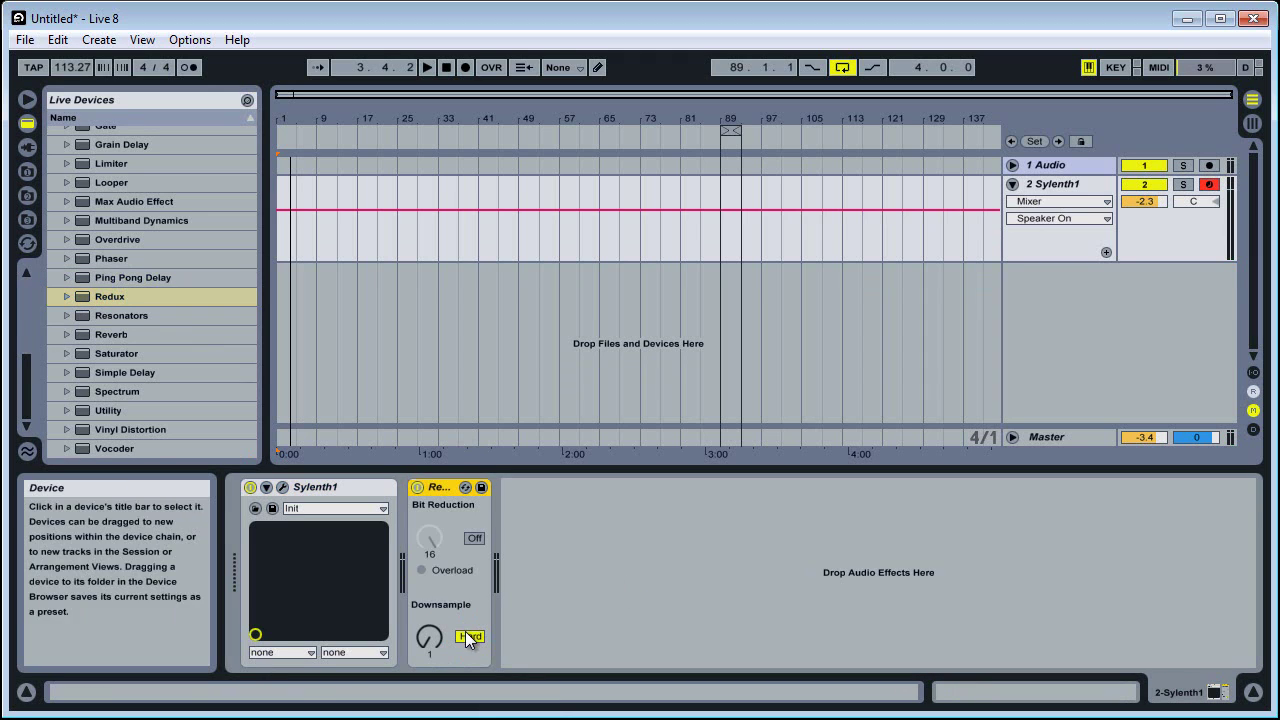
drag(431, 643, 435, 631)
click(465, 636)
click(433, 638)
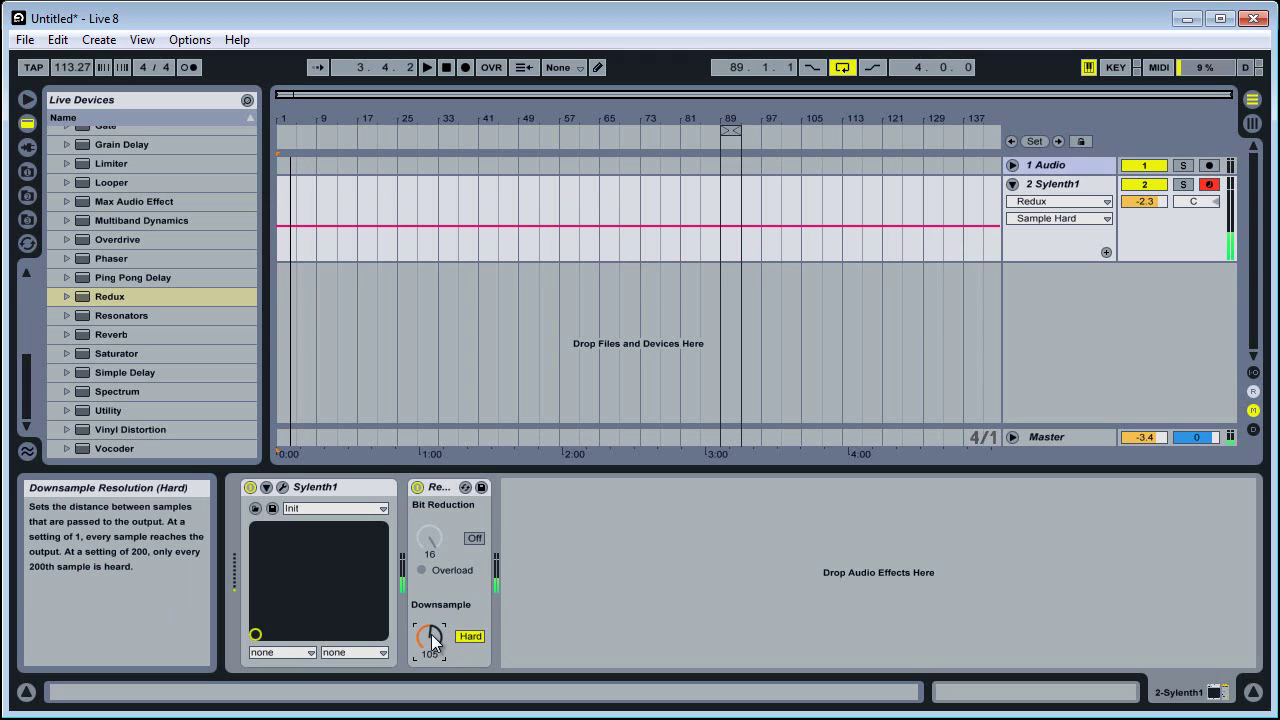
- Replace Redux with the default Resonators effect and list the Resonators presets in the device browser
right_click(440, 487)
click(448, 491)
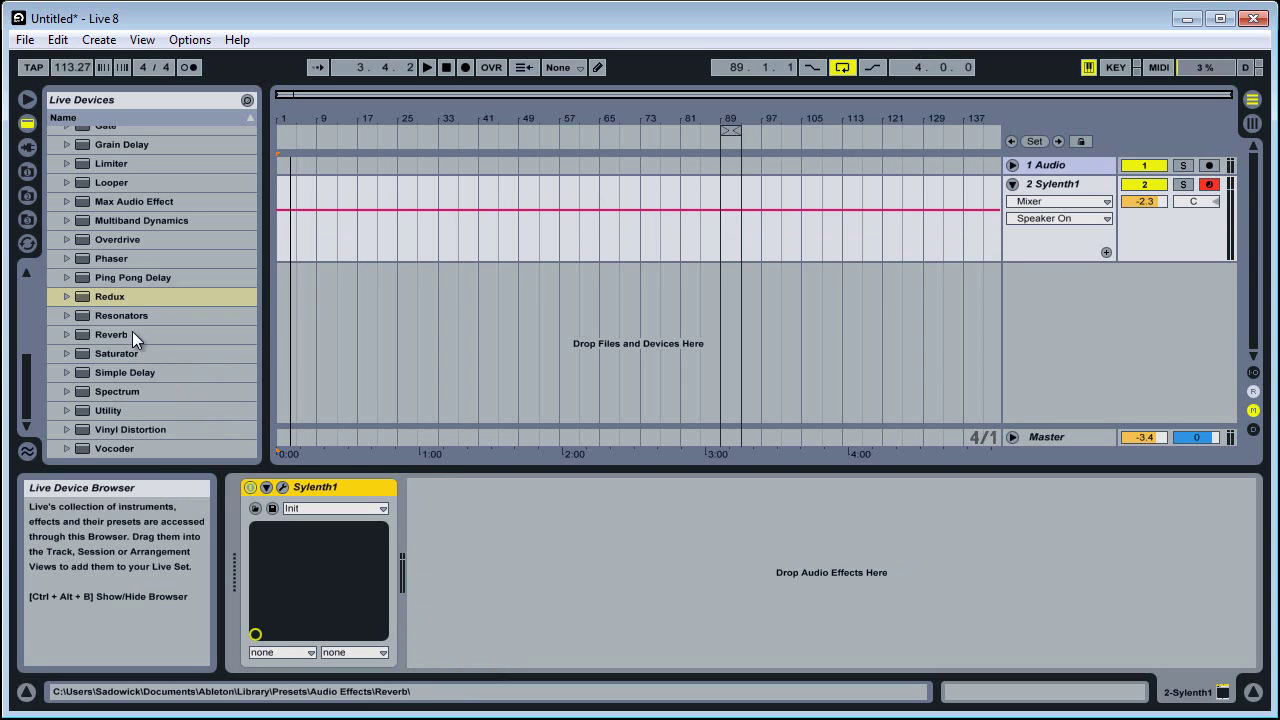
drag(122, 315, 597, 572)
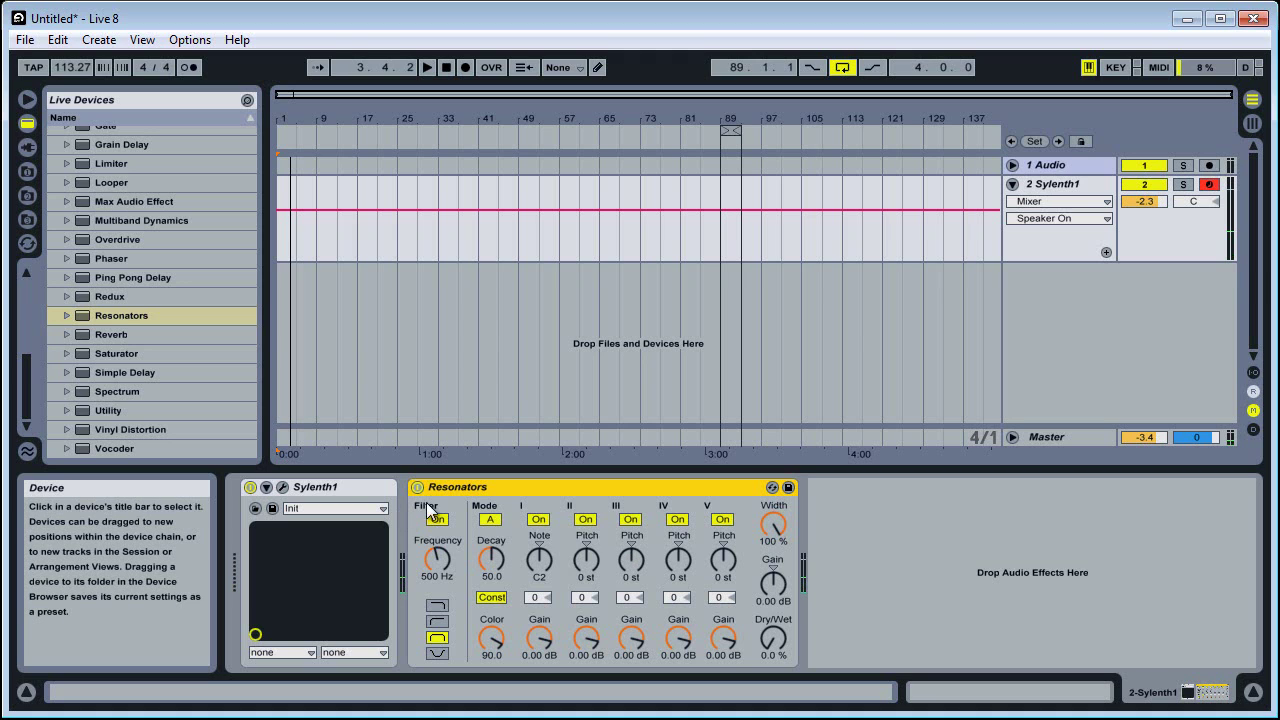
click(67, 316)
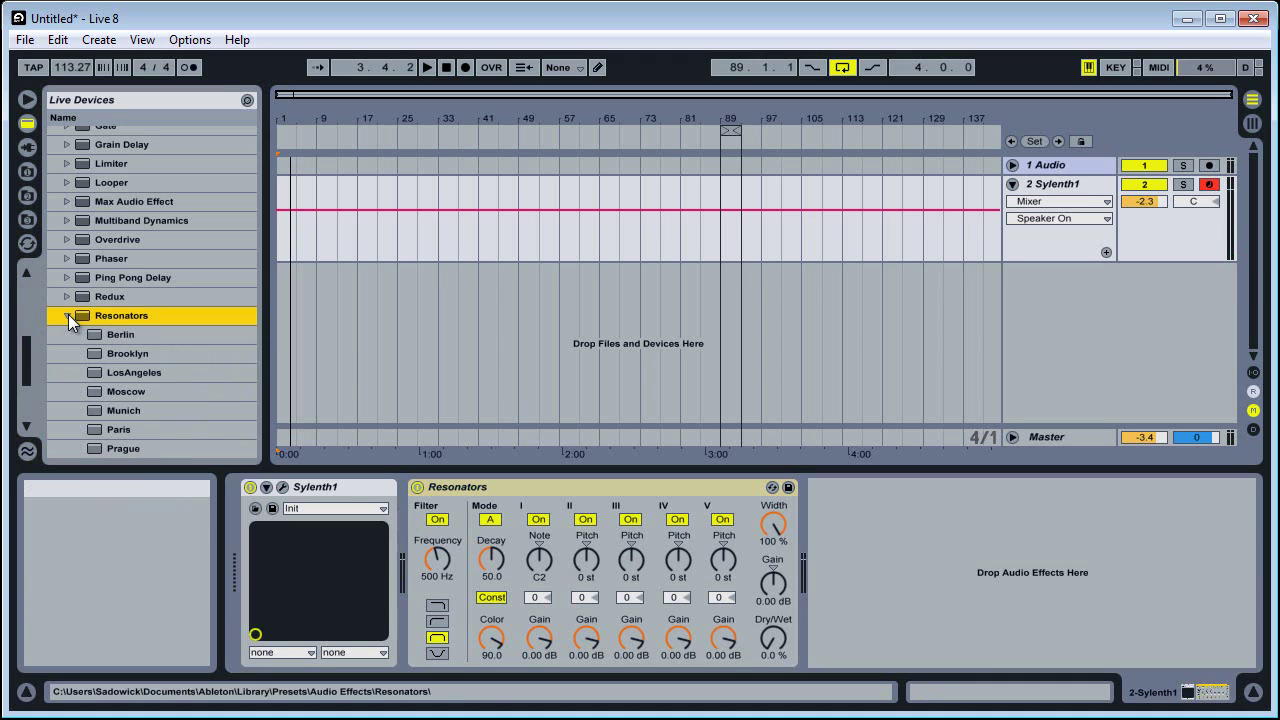
- Replace the default Resonators device after Sylenth1 with the Moscow preset
right_click(610, 488)
click(632, 497)
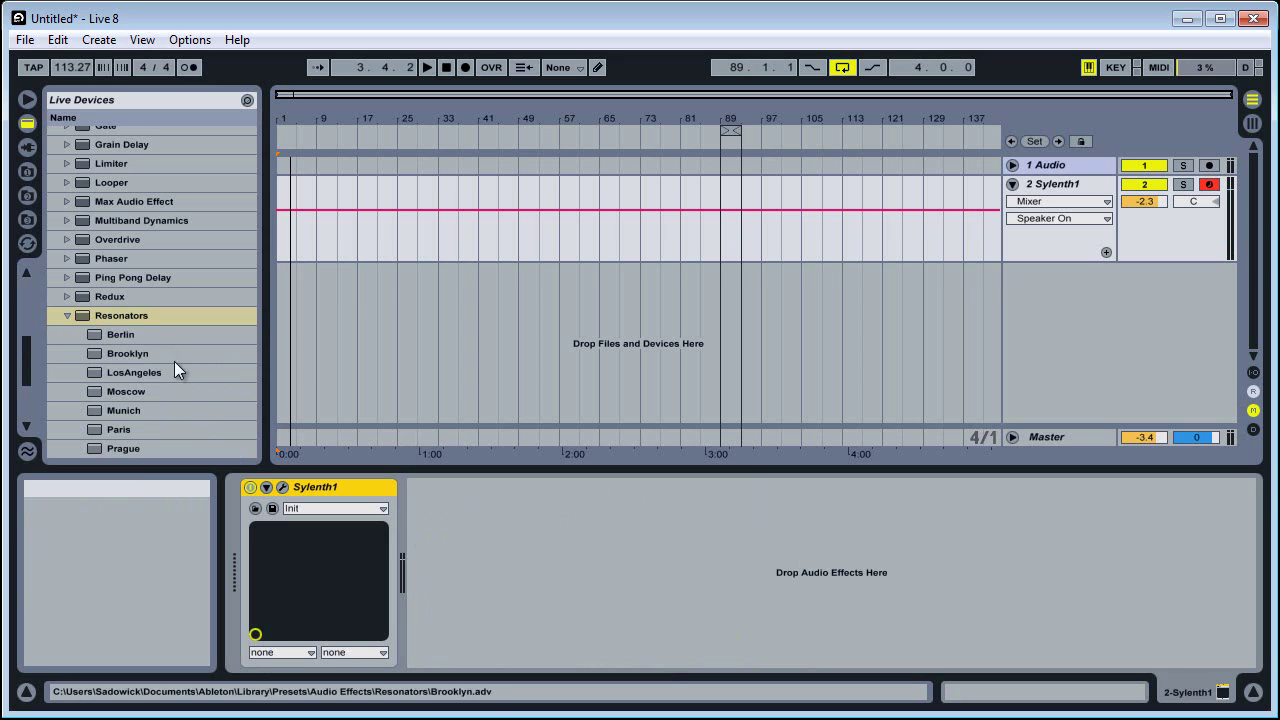
click(127, 392)
drag(127, 392, 614, 574)
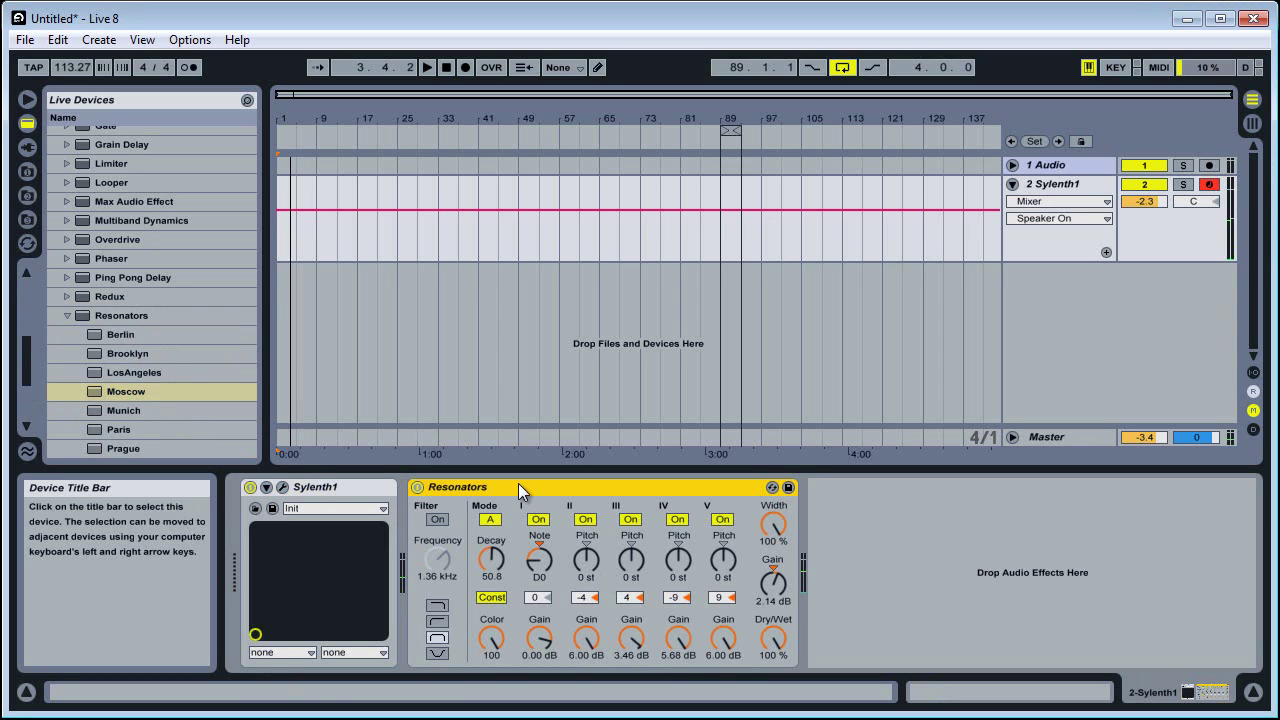
- Compare the Moscow Resonators sound with the device off and on, and remove it from the track
click(420, 488)
click(420, 488)
right_click(498, 486)
click(525, 540)
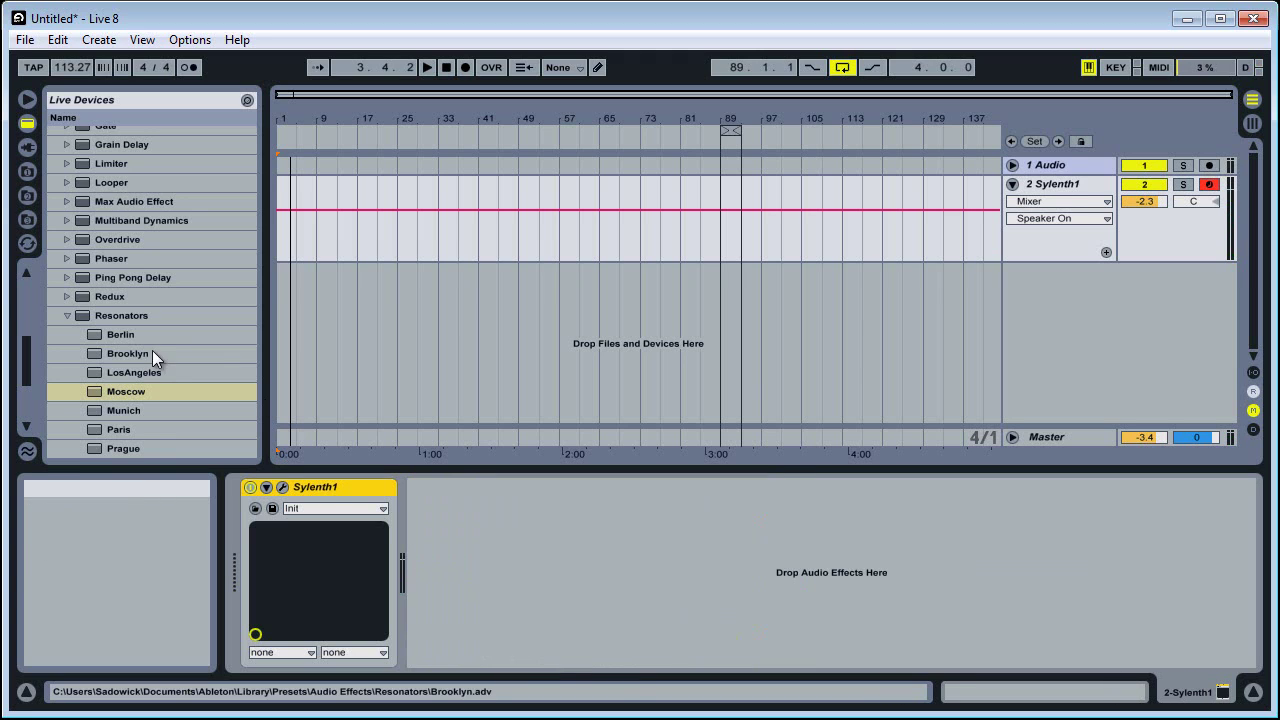
- Add the Reverb effect after Sylenth1, turn off its Cut option, and set the decay time to 4.15 s and dry/wet to about 42%
click(66, 316)
drag(94, 334, 527, 518)
click(739, 637)
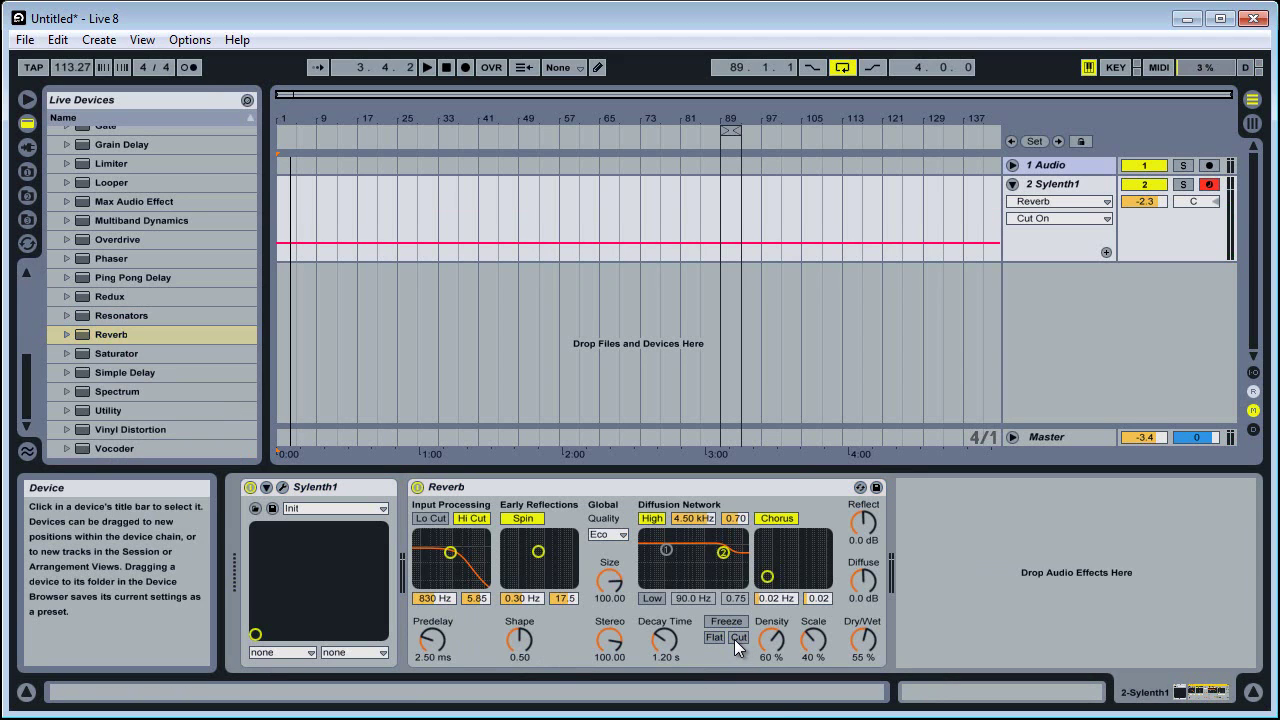
drag(664, 640, 664, 600)
drag(860, 640, 858, 645)
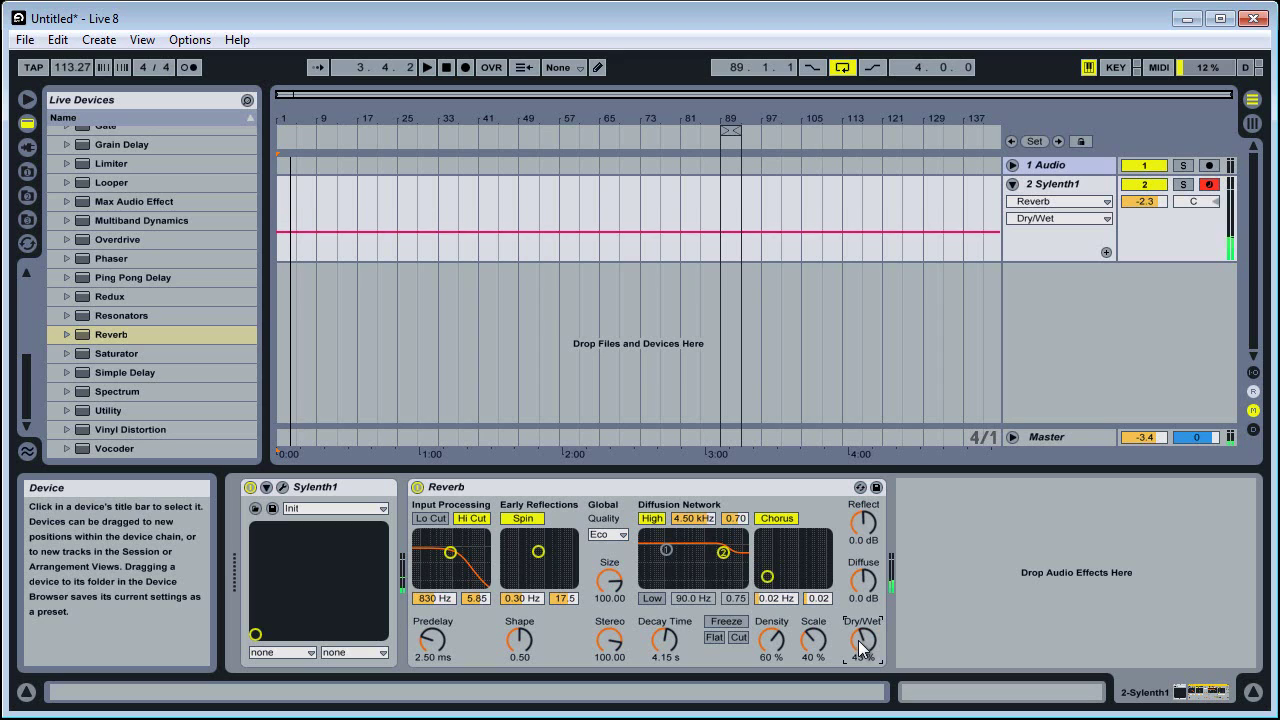
- Turn off Reverb's Hi Cut, Spin, High and Chorus, raise the decay time to 11.2 s and set dry/wet to 32%
click(476, 517)
click(521, 518)
click(651, 518)
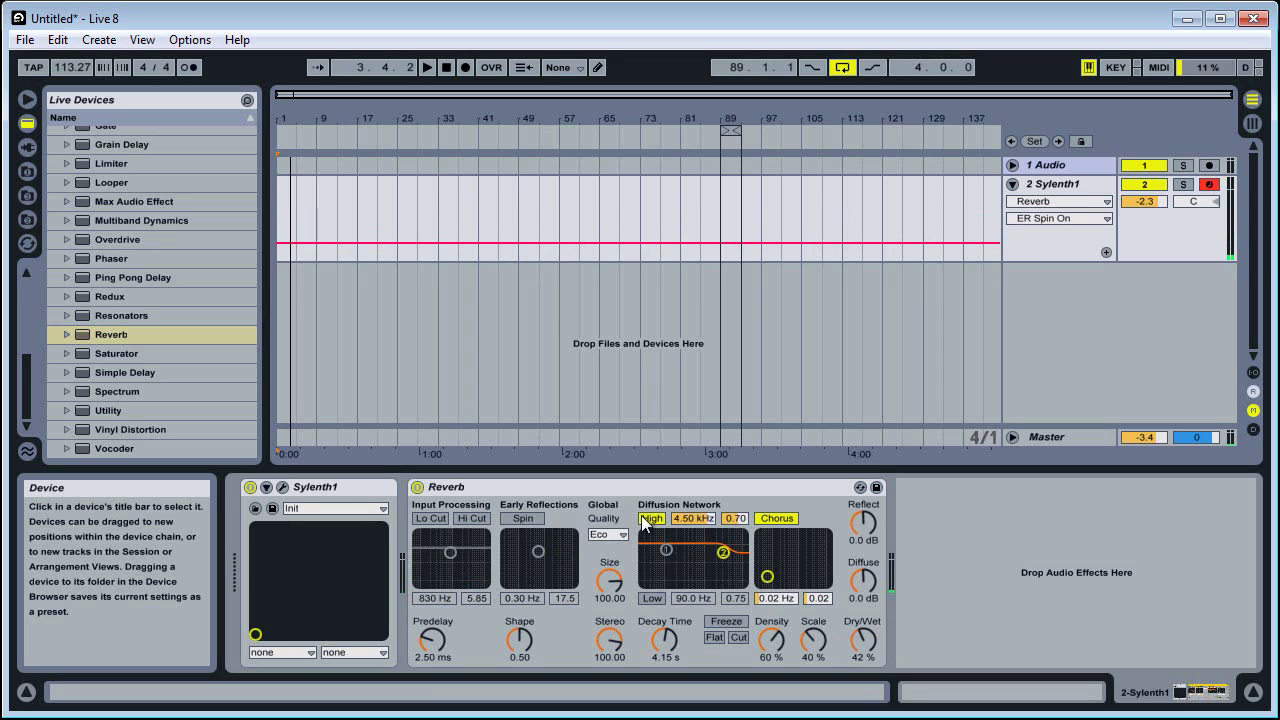
click(788, 519)
drag(664, 640, 664, 595)
drag(844, 635, 854, 635)
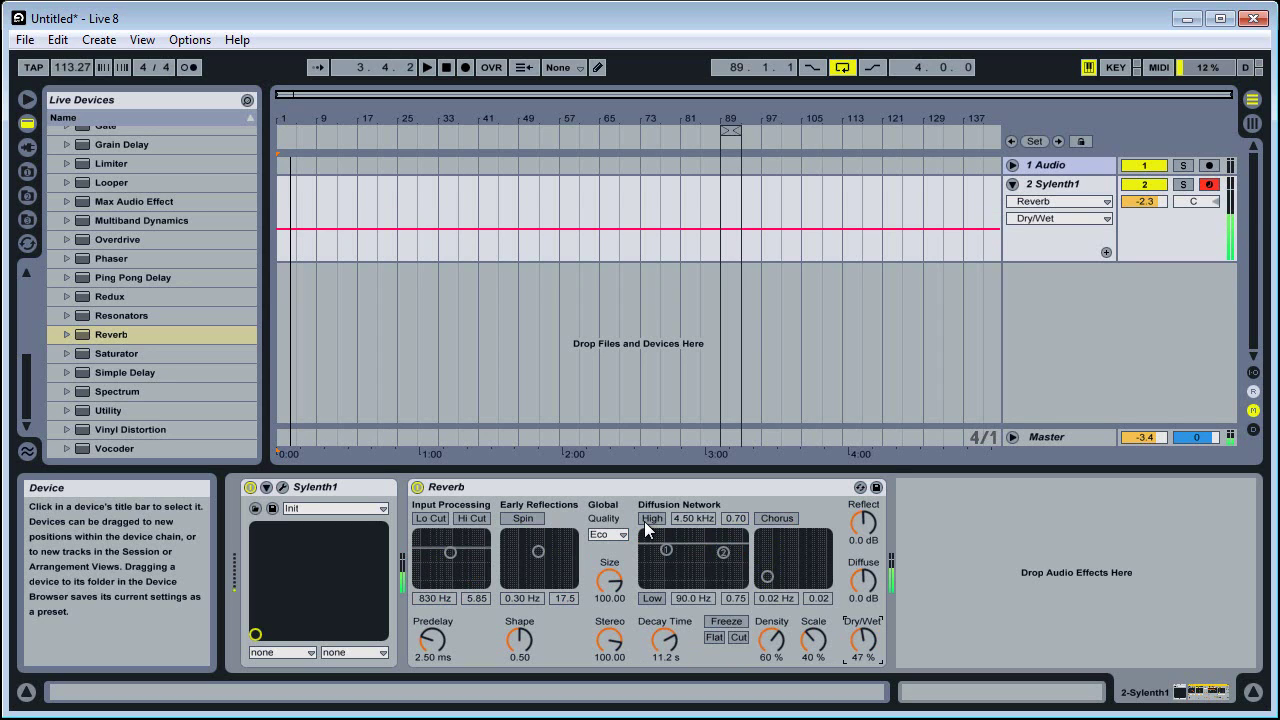
drag(858, 640, 853, 655)
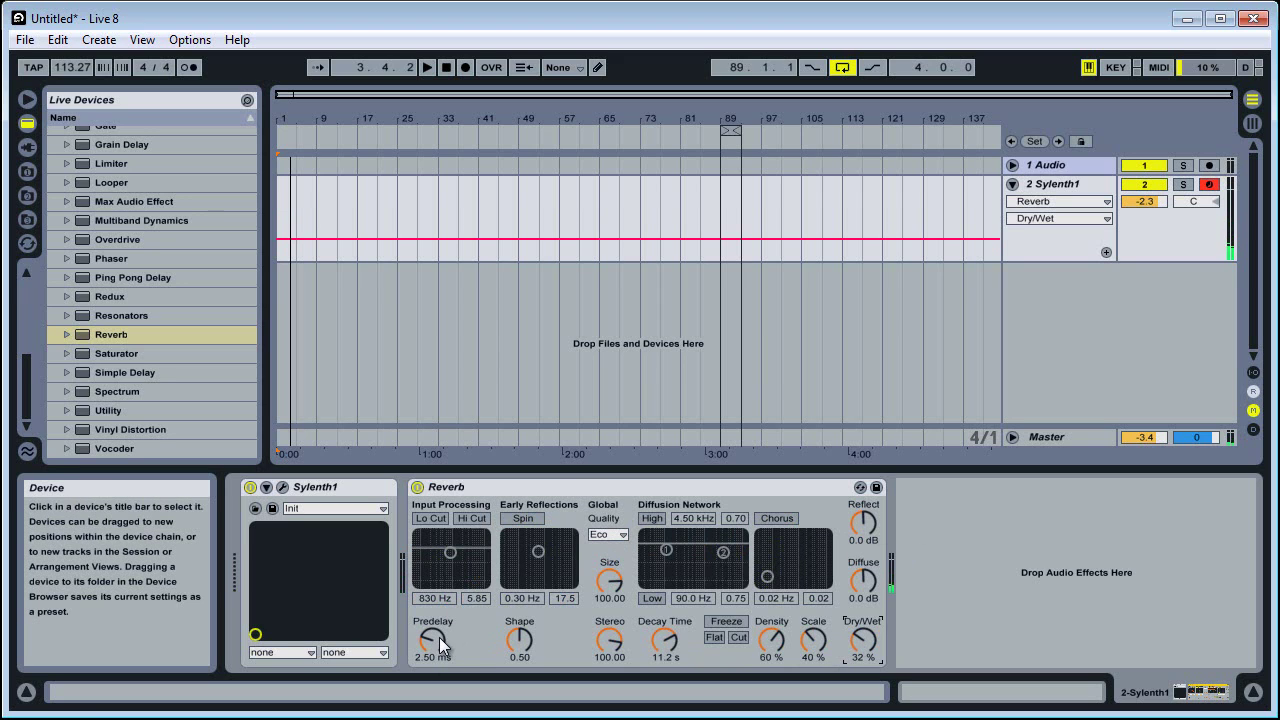
- Replace Reverb with the Saturator effect and set its curve type to Digital Clip
right_click(494, 488)
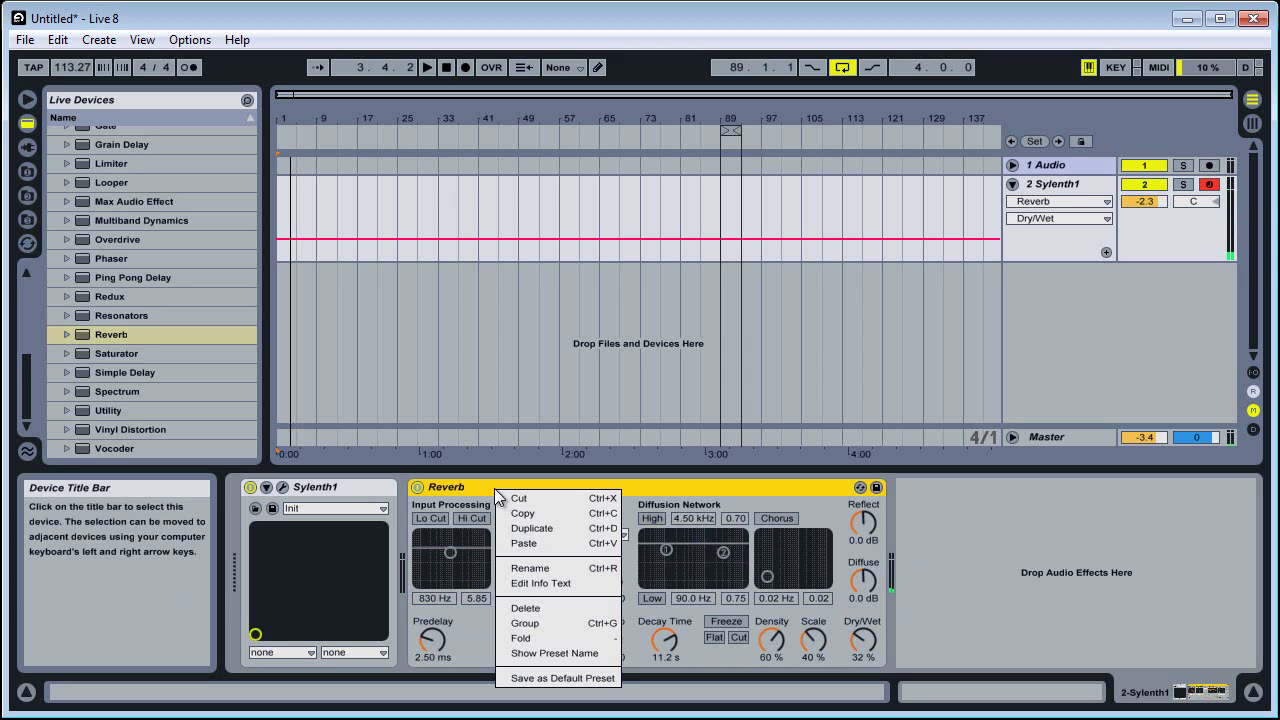
click(518, 497)
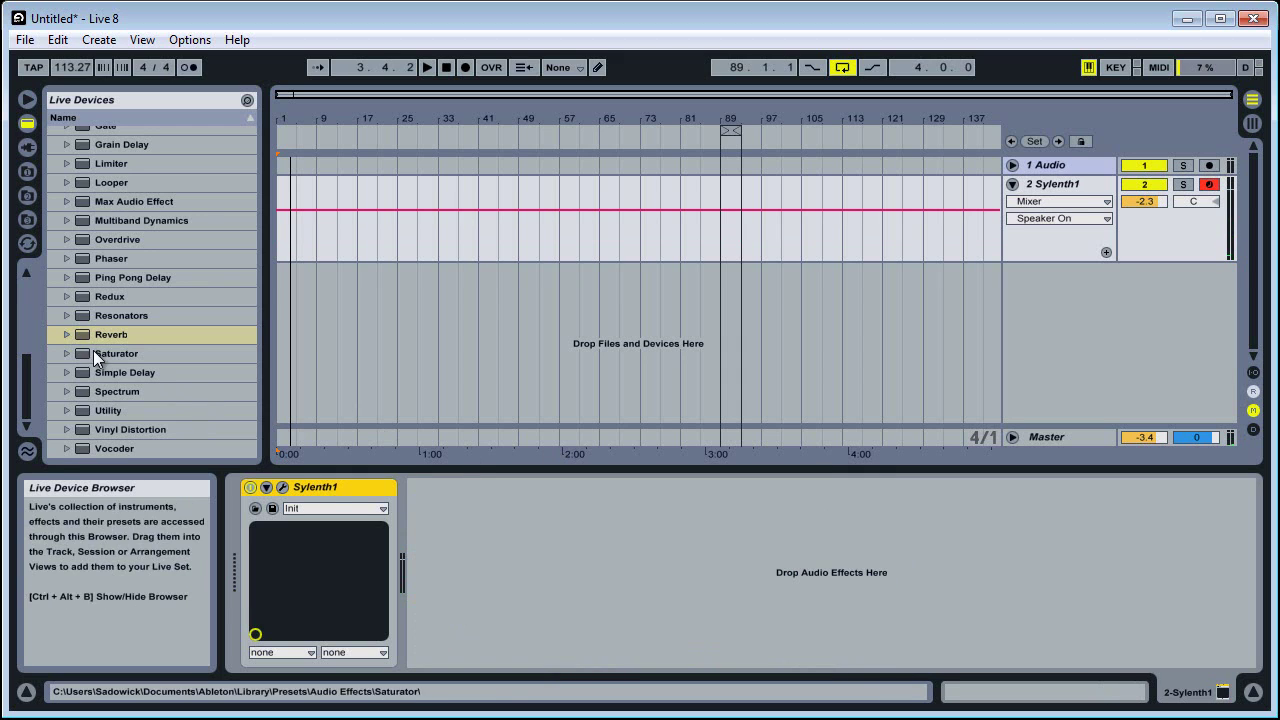
drag(93, 353, 595, 519)
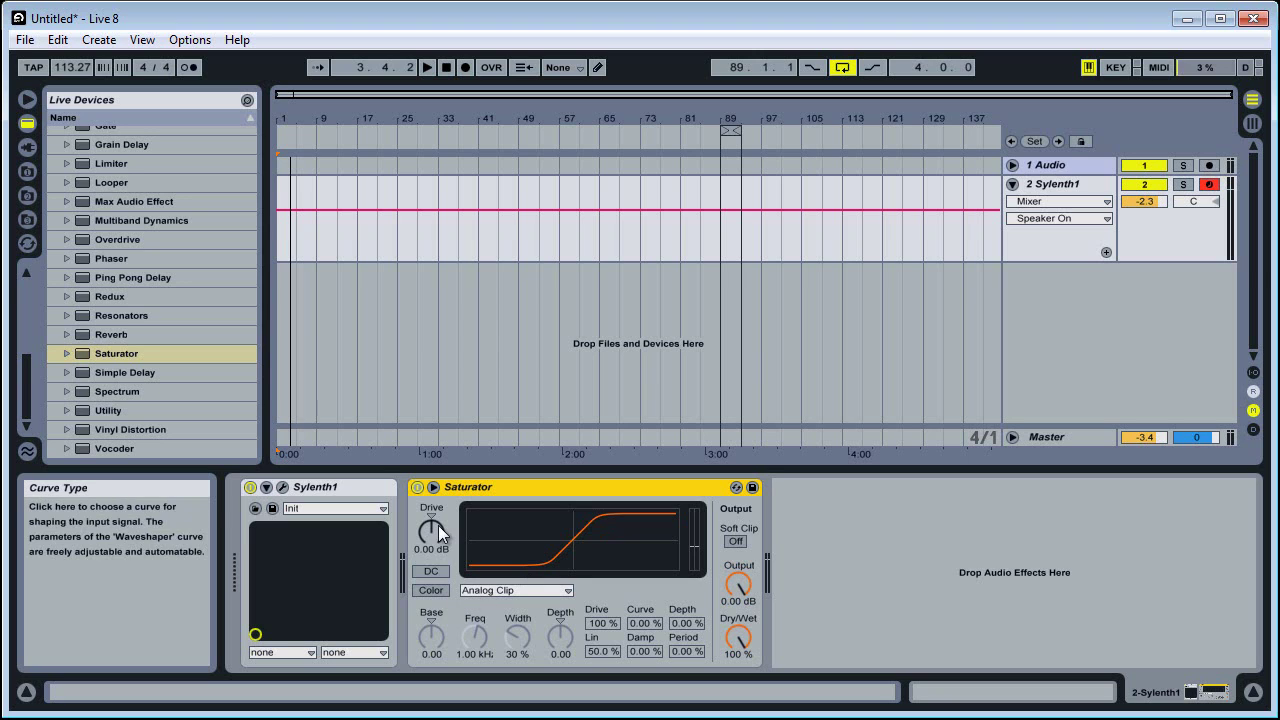
click(478, 588)
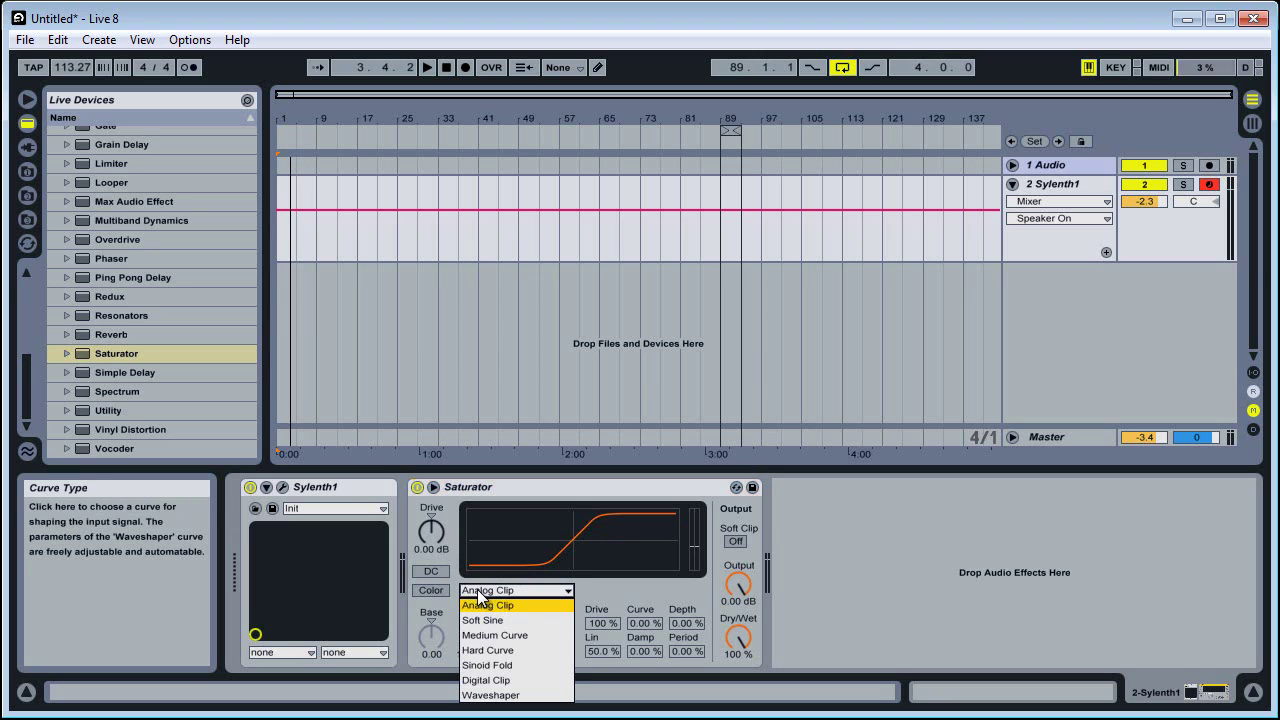
click(503, 682)
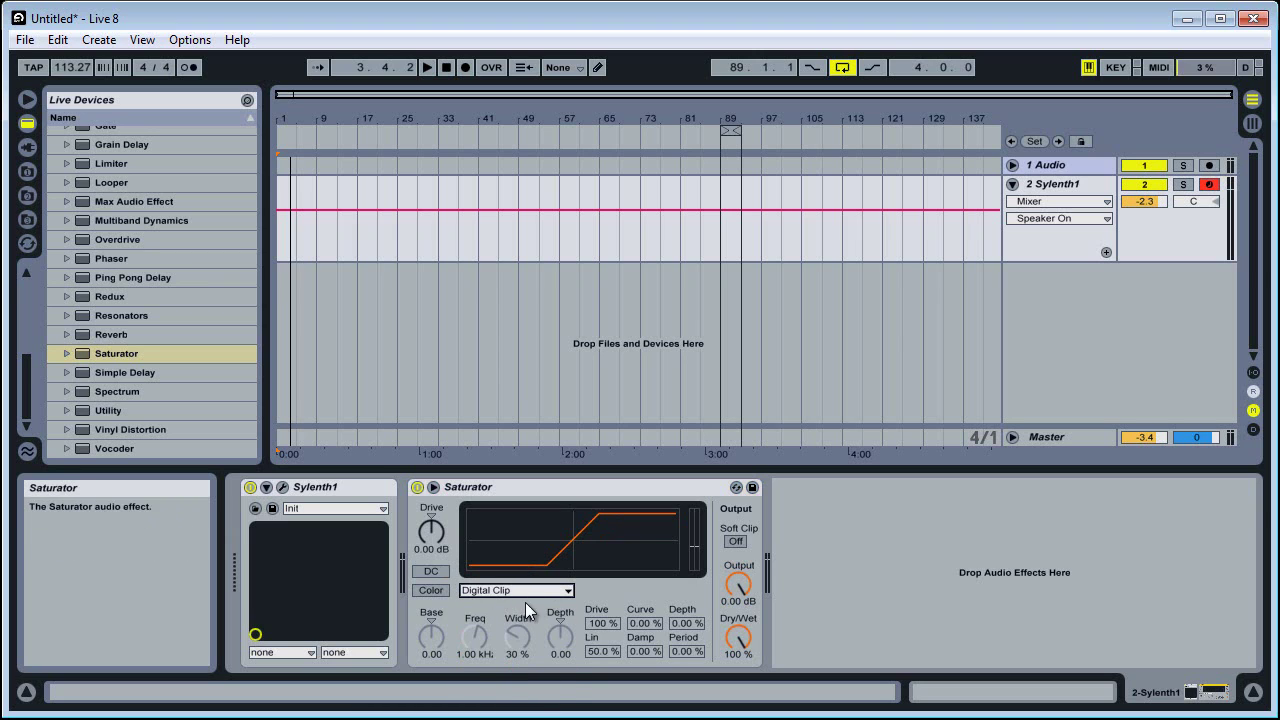
click(516, 590)
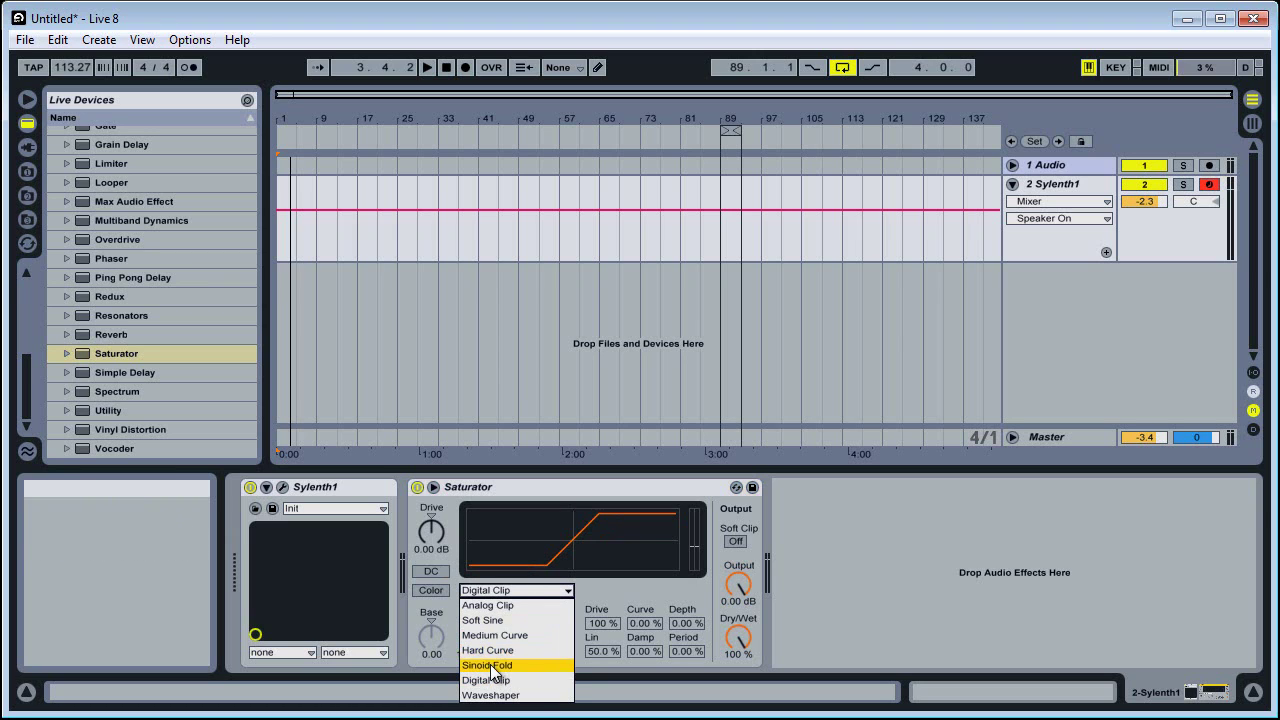
click(490, 592)
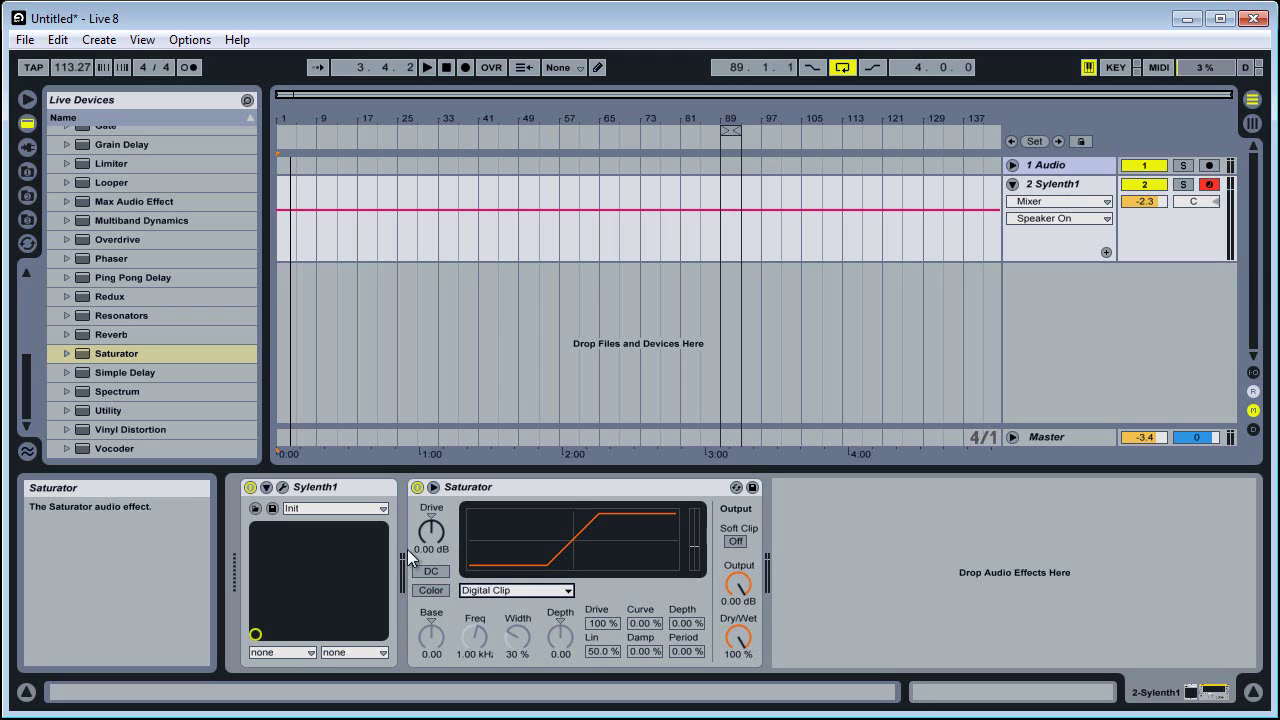
- Set Saturator's drive to 6.29 dB, enable Color with base 9.71 and frequency 269 Hz, and turn on Soft Clip
mouse_move(431, 535)
mouse_down()
mouse_move(431, 518)
mouse_move(432, 556)
mouse_up()
click(431, 590)
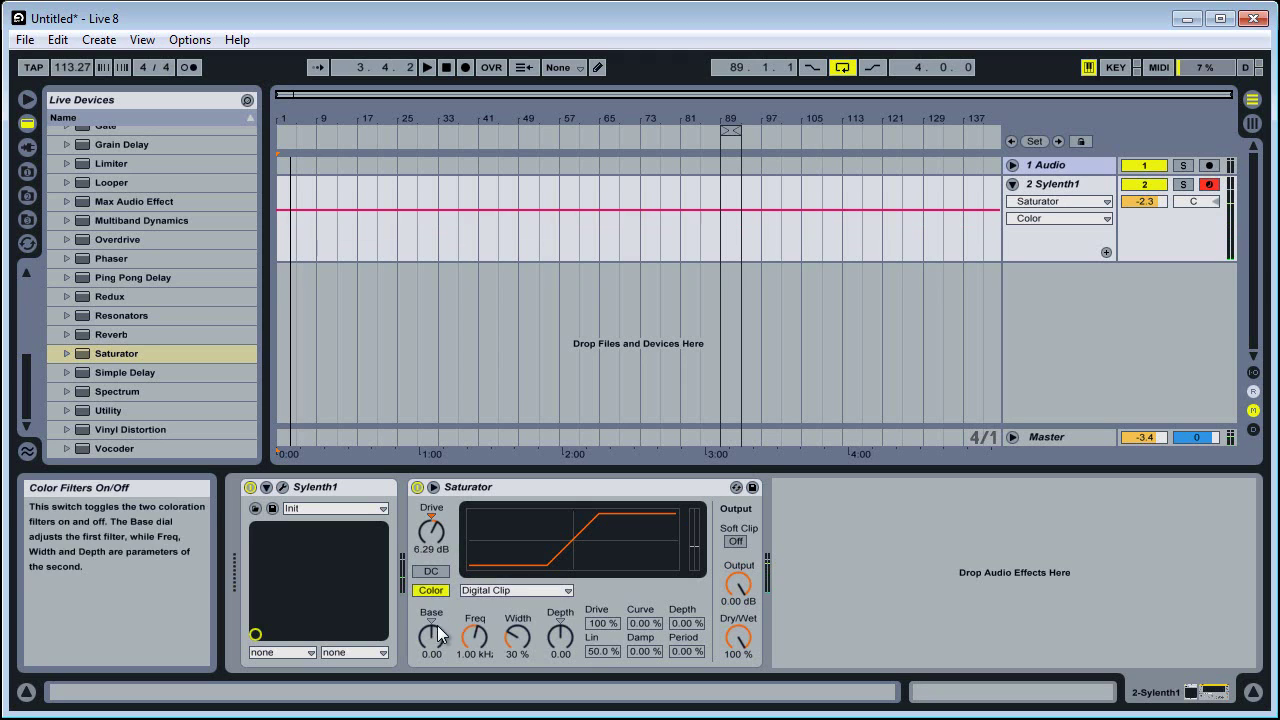
drag(432, 645, 437, 638)
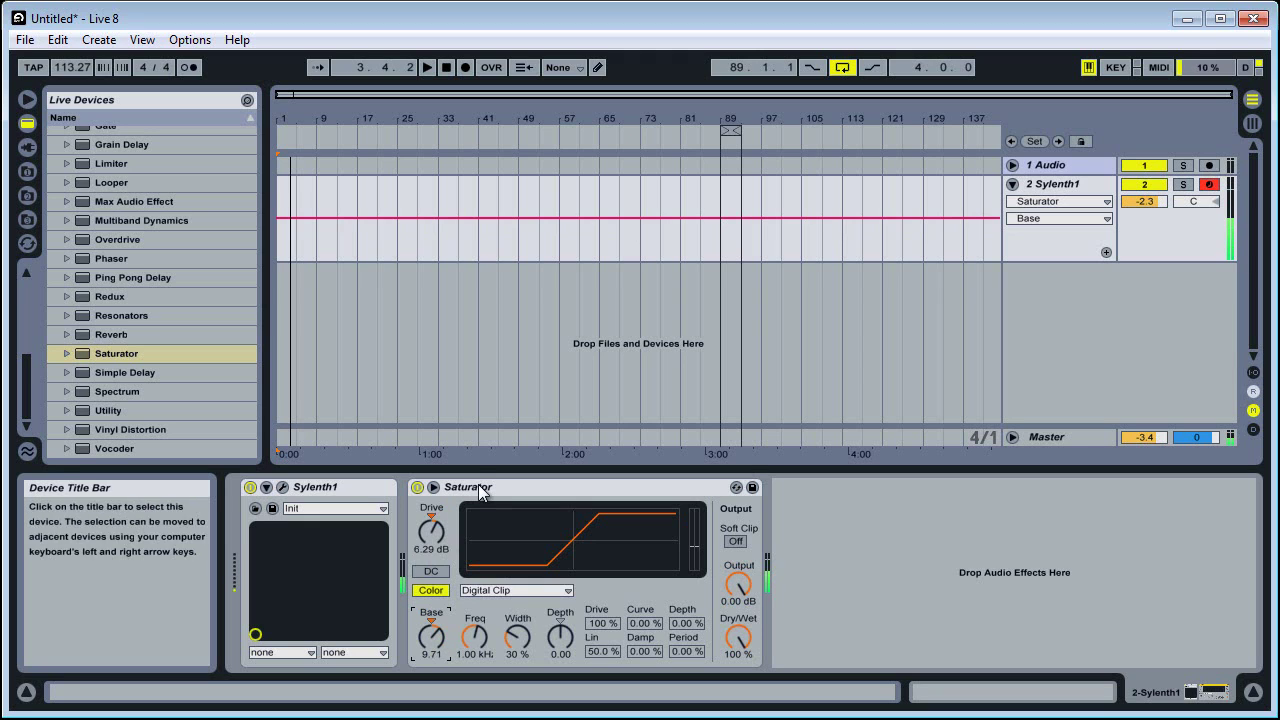
click(735, 541)
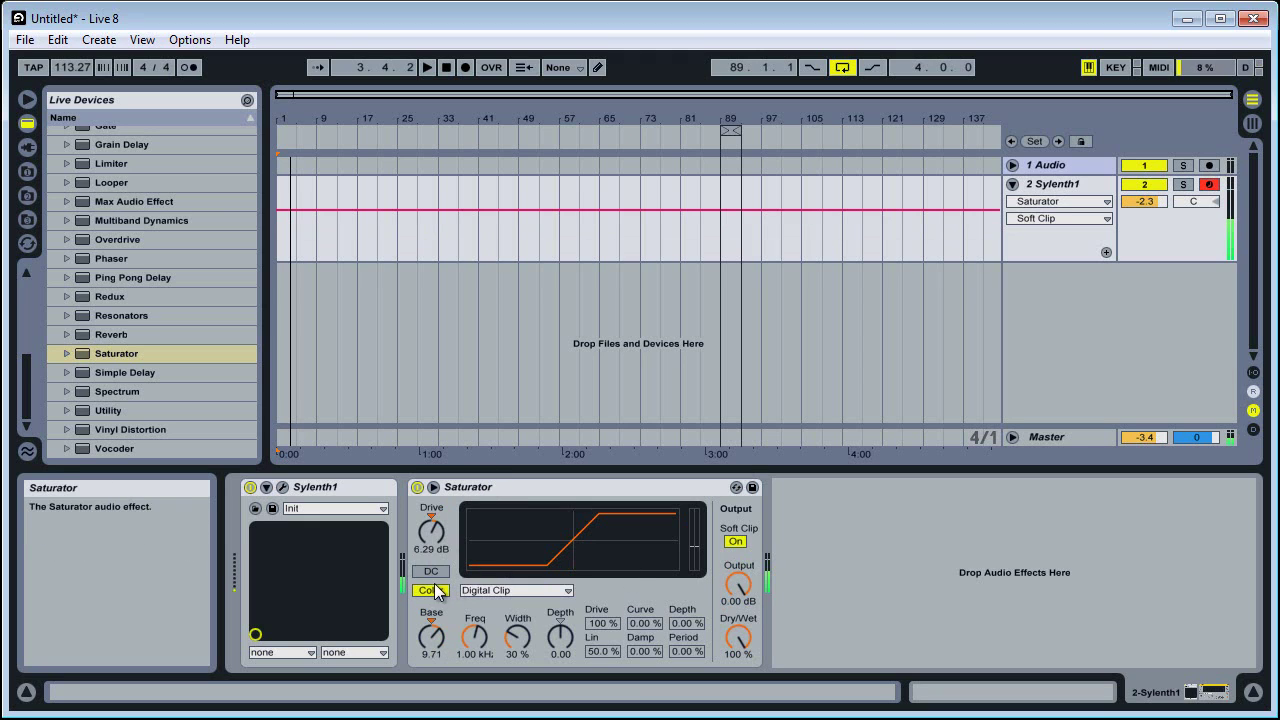
click(467, 640)
- Change Saturator's curve type to Hard Curve, lower the frequency to 83.2 Hz and the base to -16.0, and enable DC
click(506, 589)
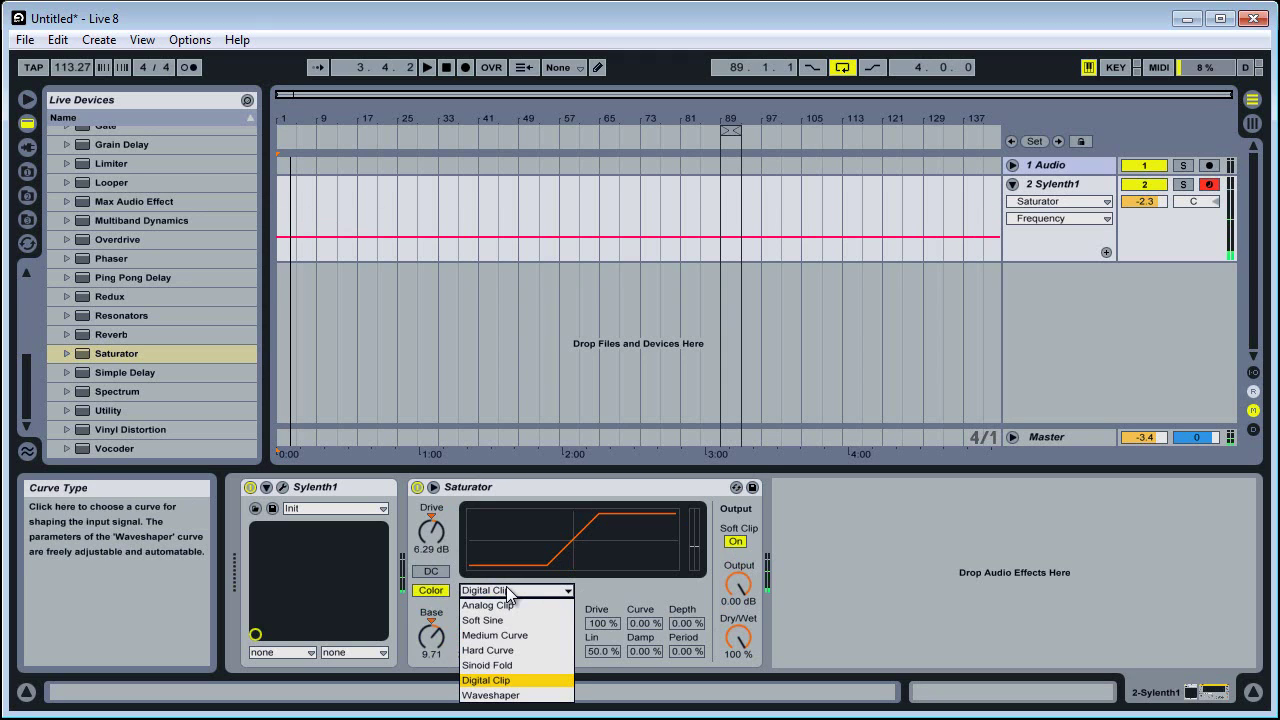
click(498, 650)
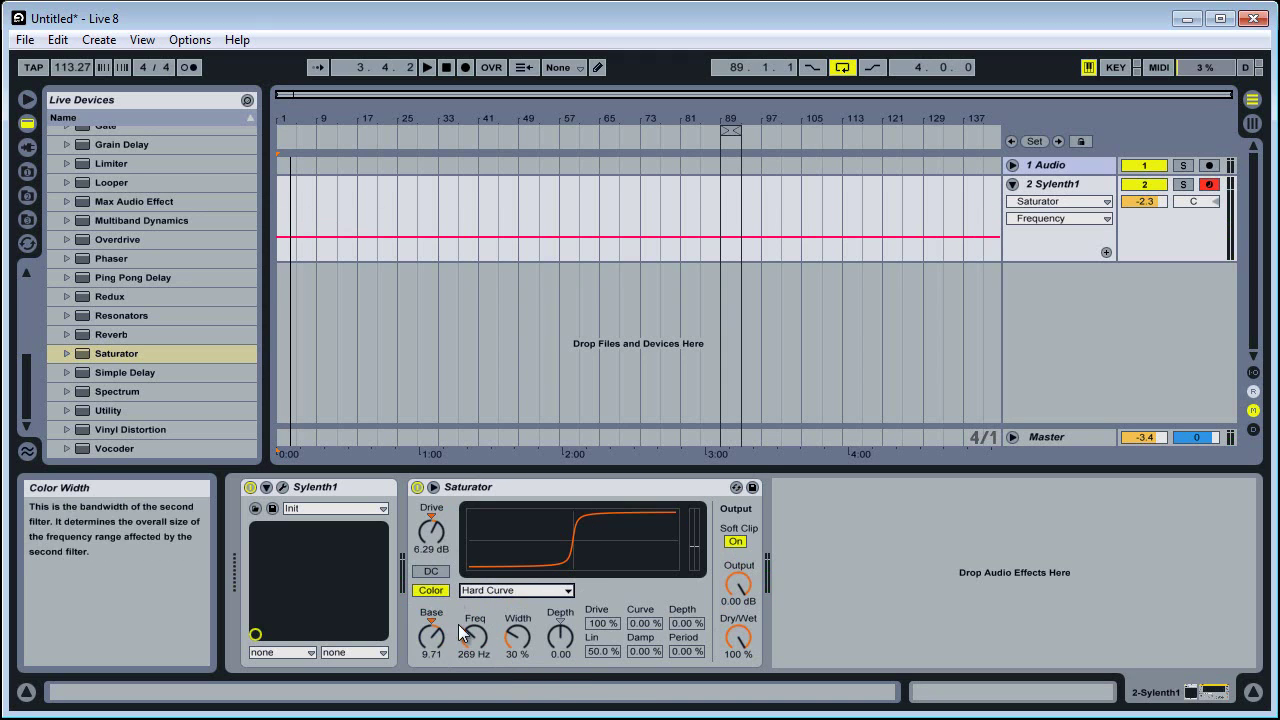
drag(473, 636, 438, 648)
click(438, 570)
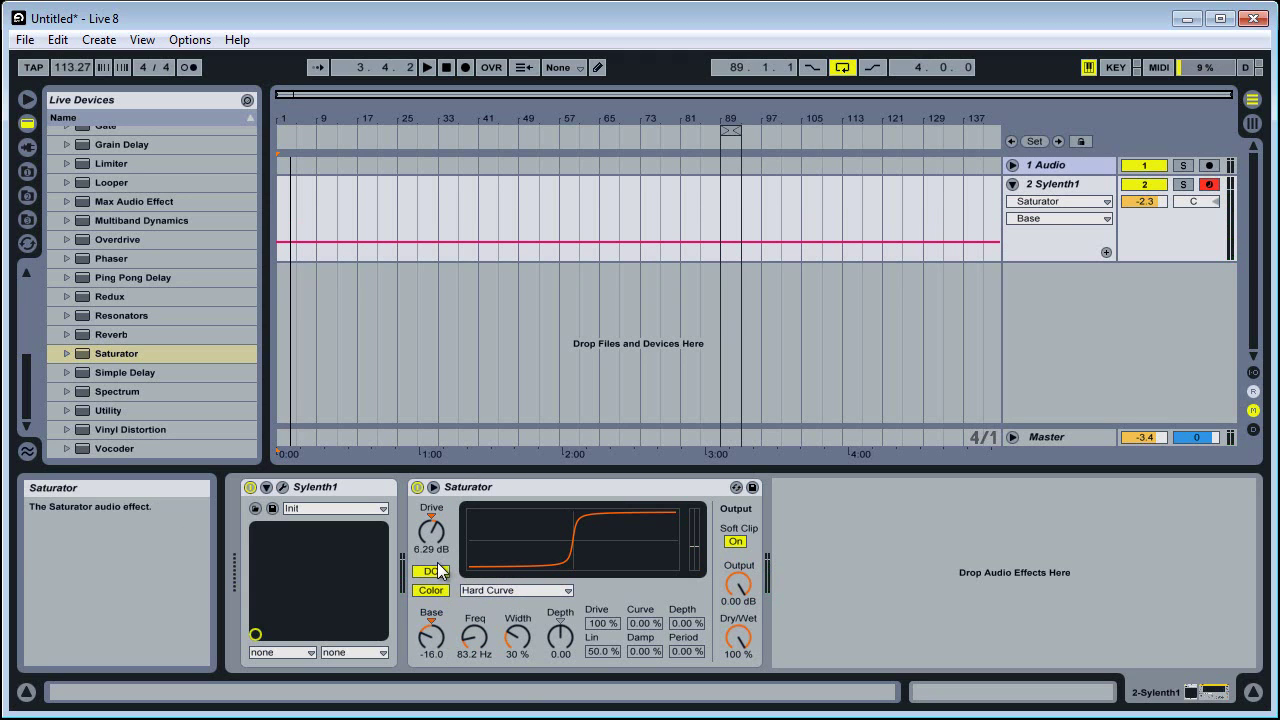
- Play notes in lower octaves and compare the sound with Saturator switched on and off
key(a)
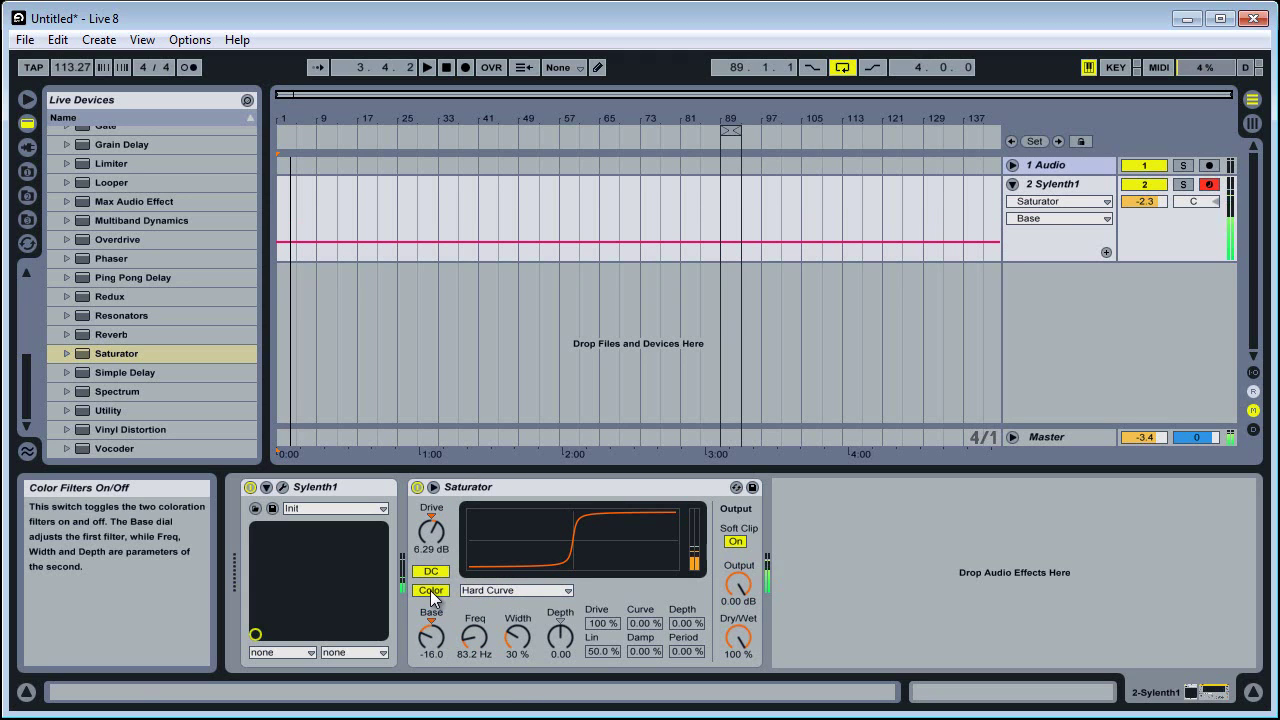
key(z)
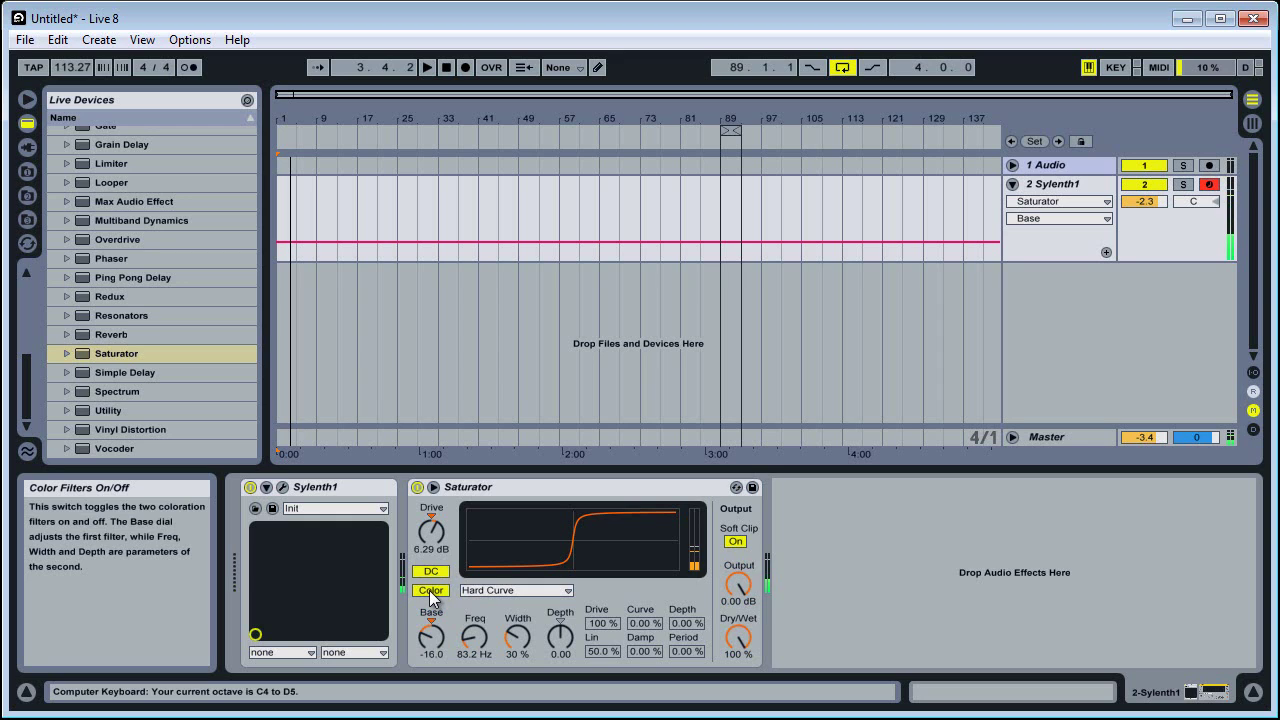
key(z)
key(z)
key(z)
click(418, 488)
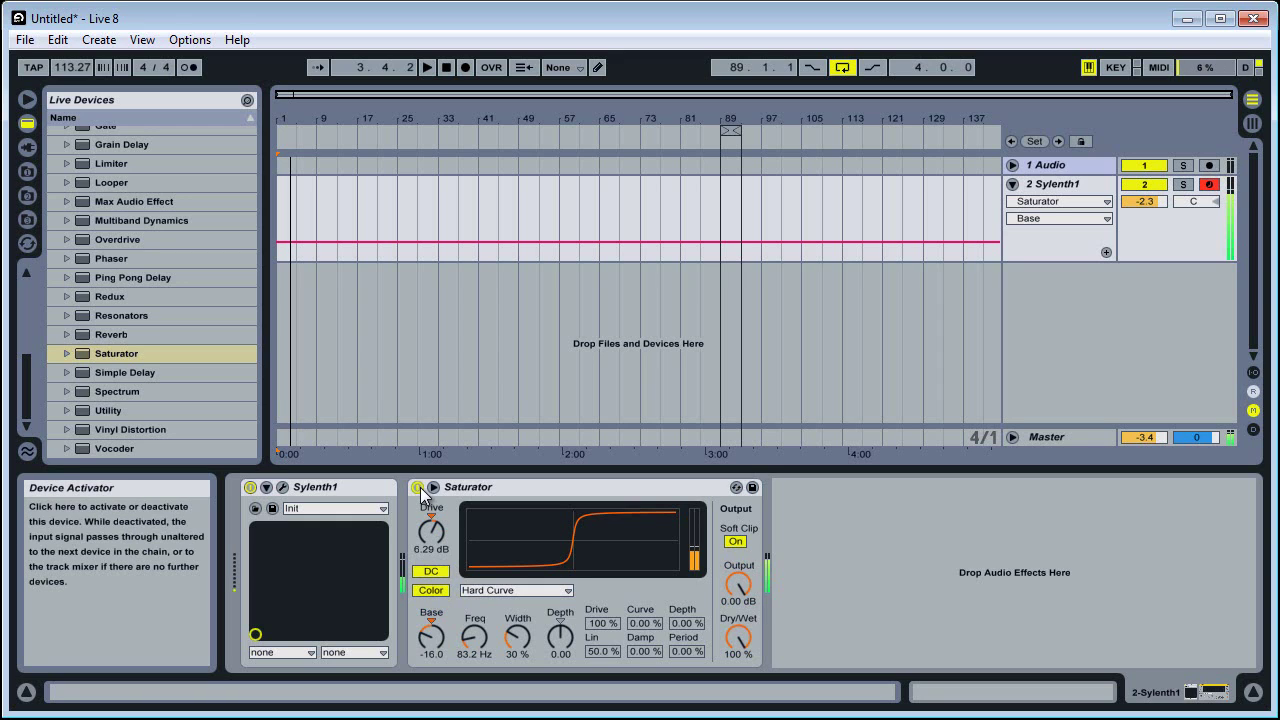
click(418, 488)
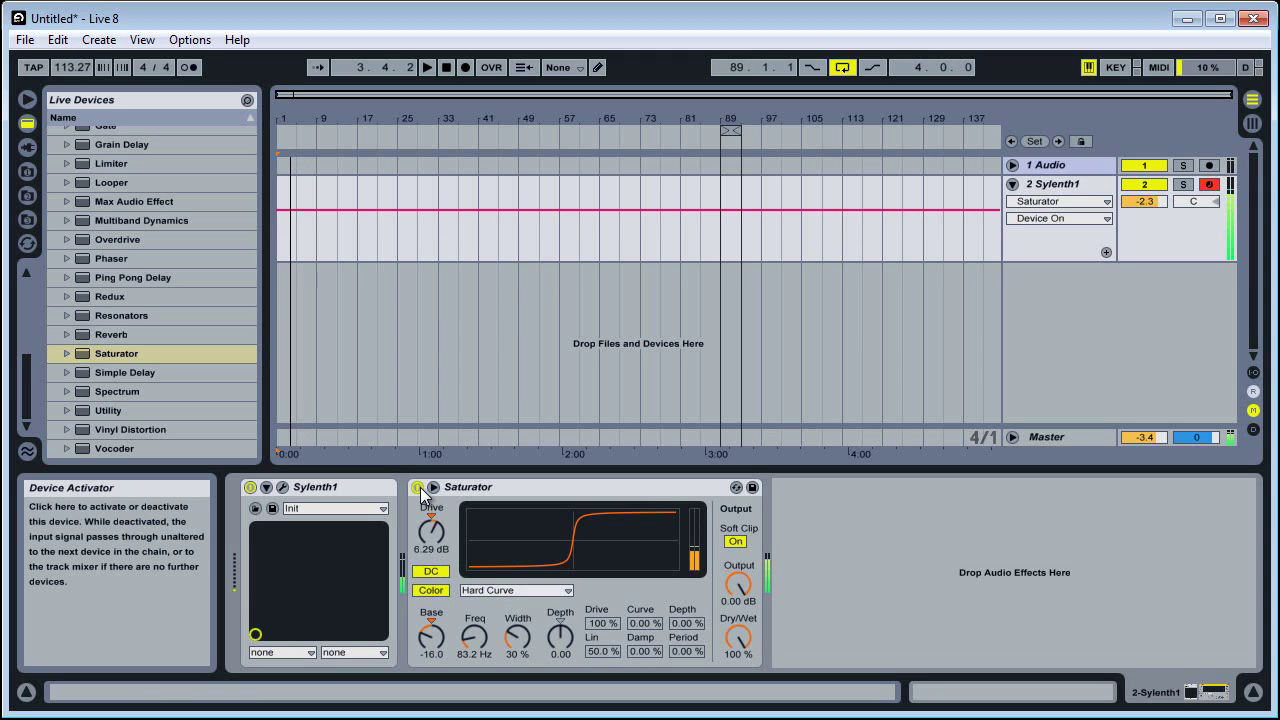
click(418, 488)
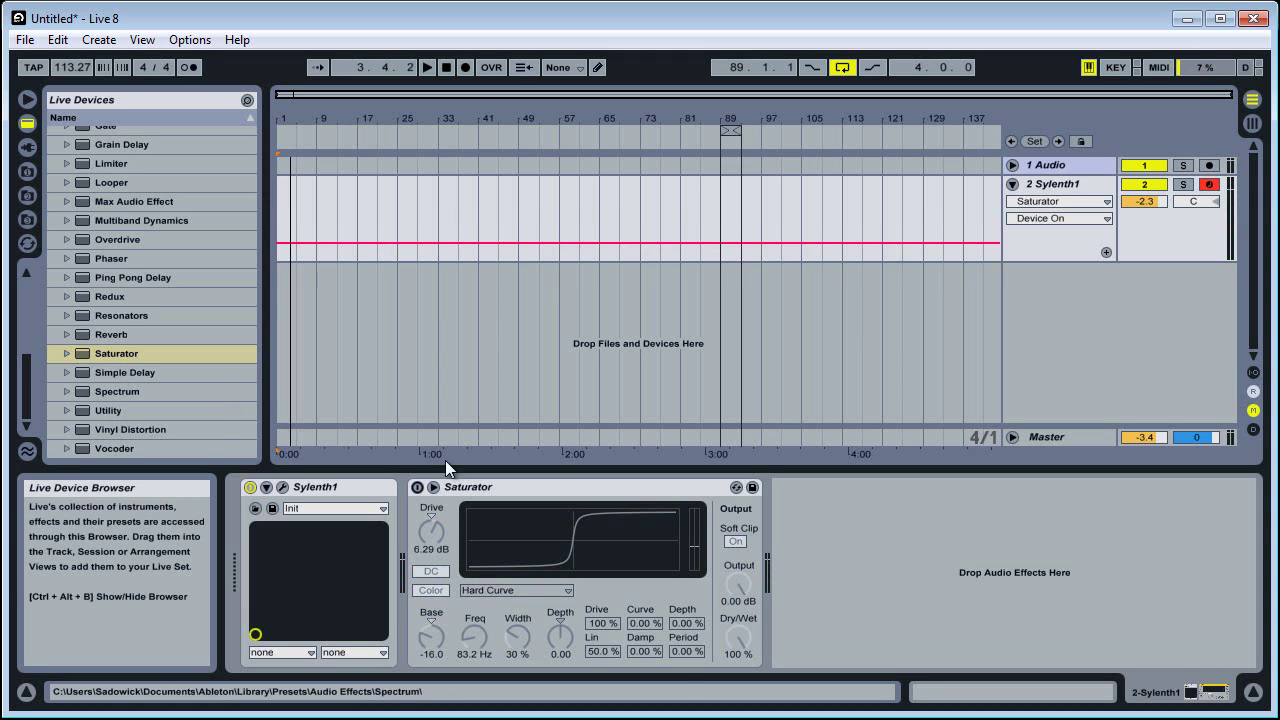
- Remove Saturator from the track and add the Simple Delay effect after Sylenth1
right_click(563, 488)
click(588, 491)
drag(110, 370, 637, 542)
- Set Simple Delay's left beat division to 3 and right to 2, leave the channels unlinked, and audition it
click(509, 507)
click(461, 523)
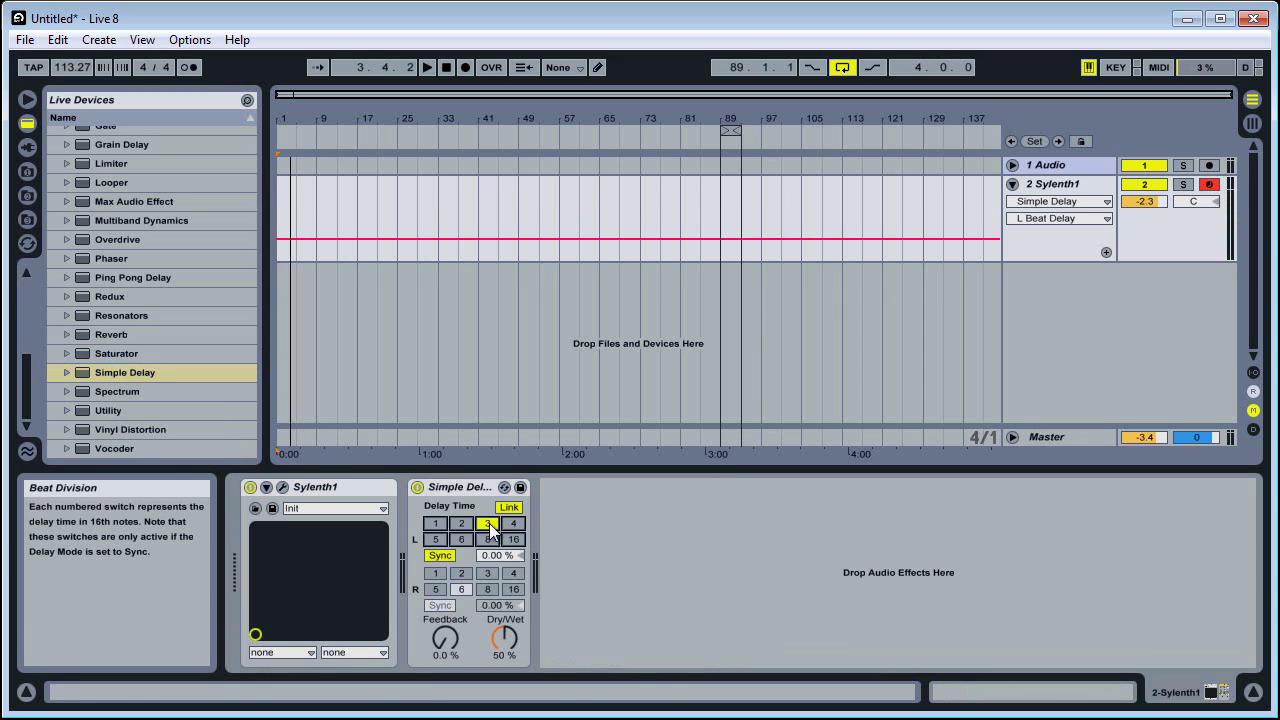
click(487, 523)
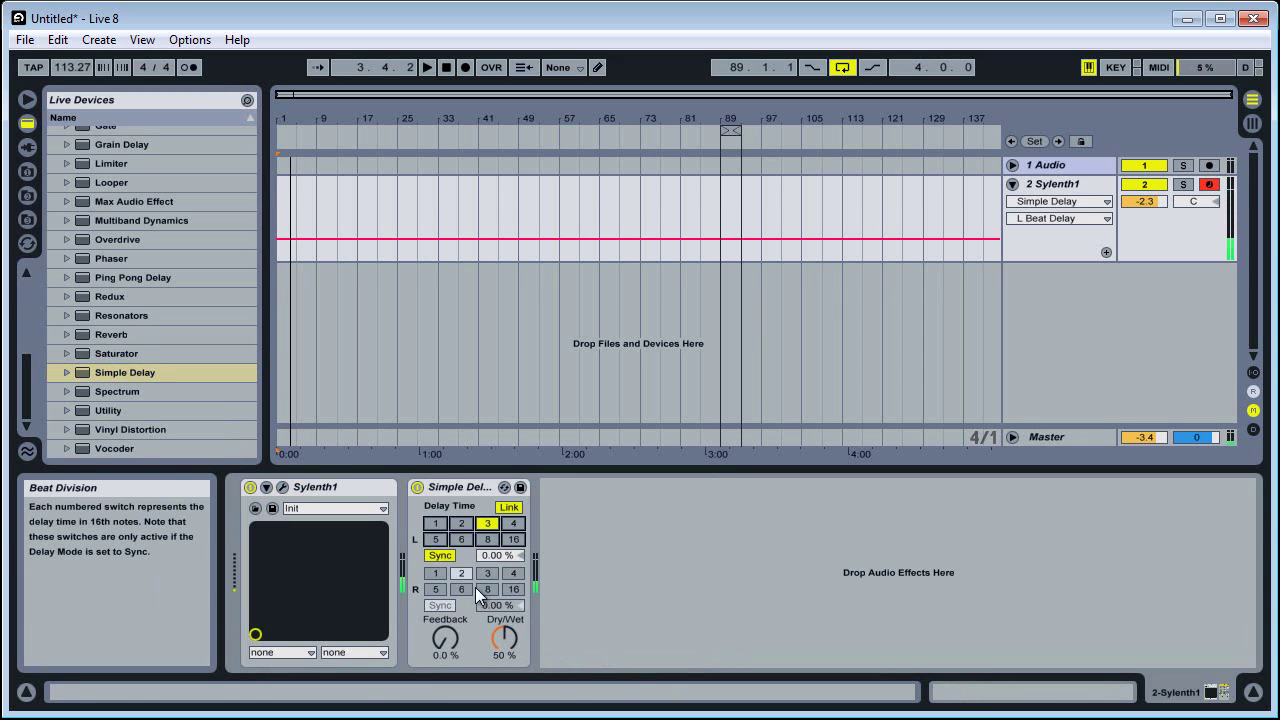
click(509, 507)
key(z)
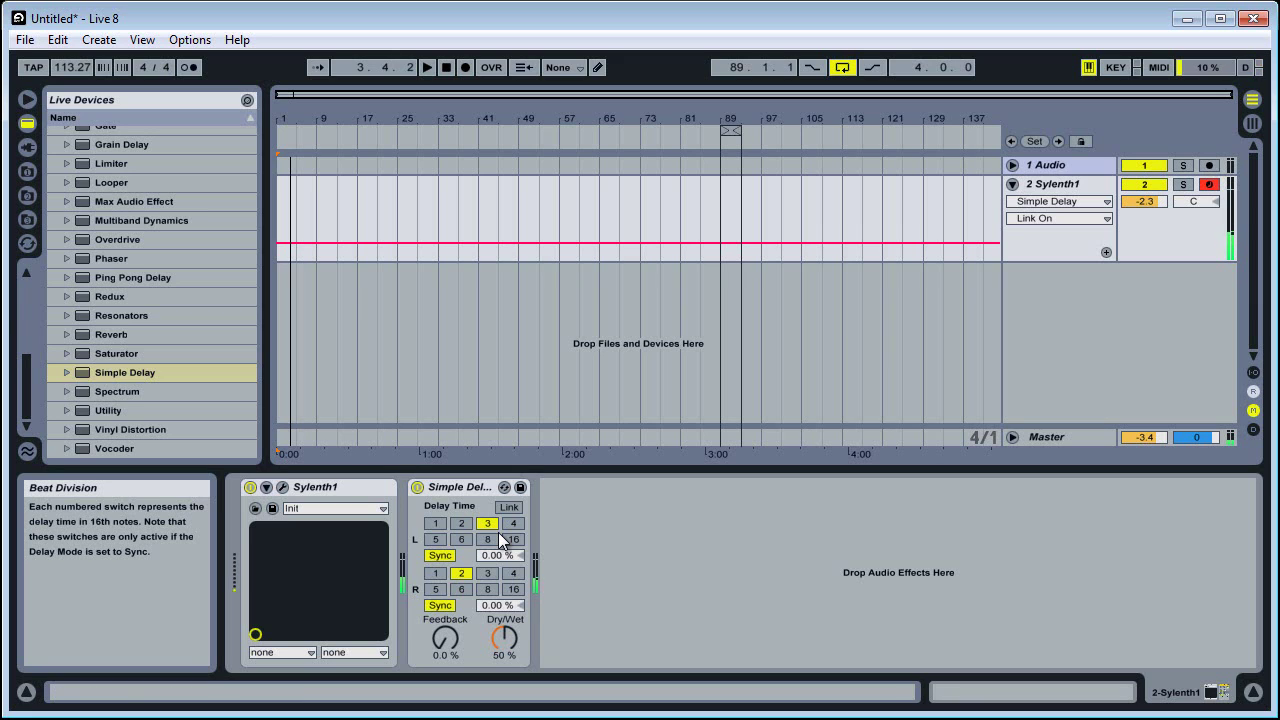
- Add Spectrum after Simple Delay with its display enlarged into the main view, and remove Simple Delay from the chain
drag(117, 393, 749, 582)
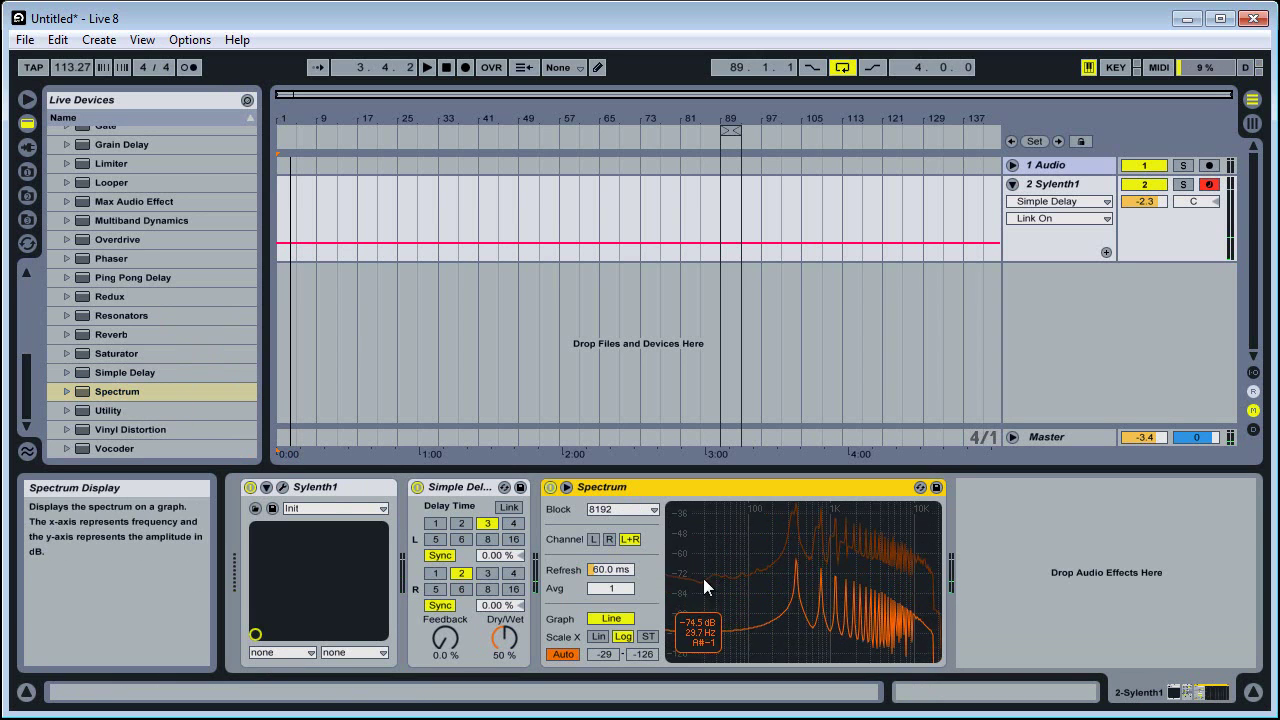
double_click(719, 554)
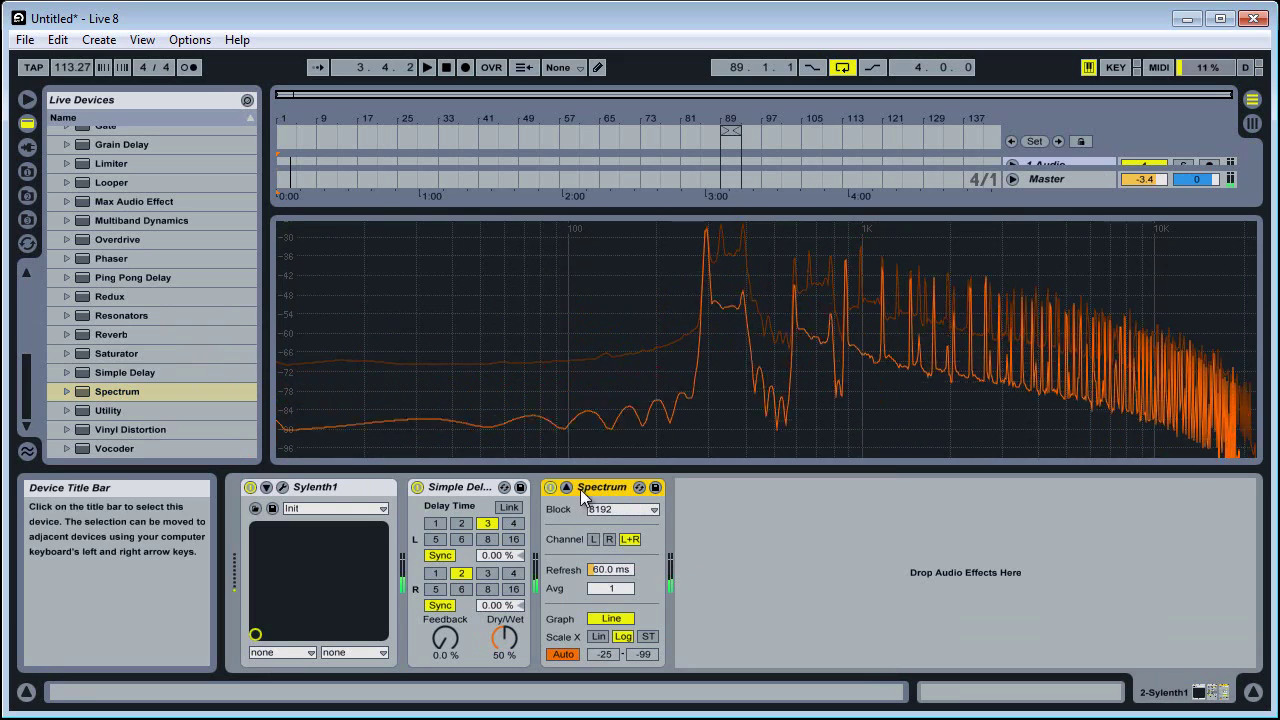
right_click(466, 487)
click(491, 494)
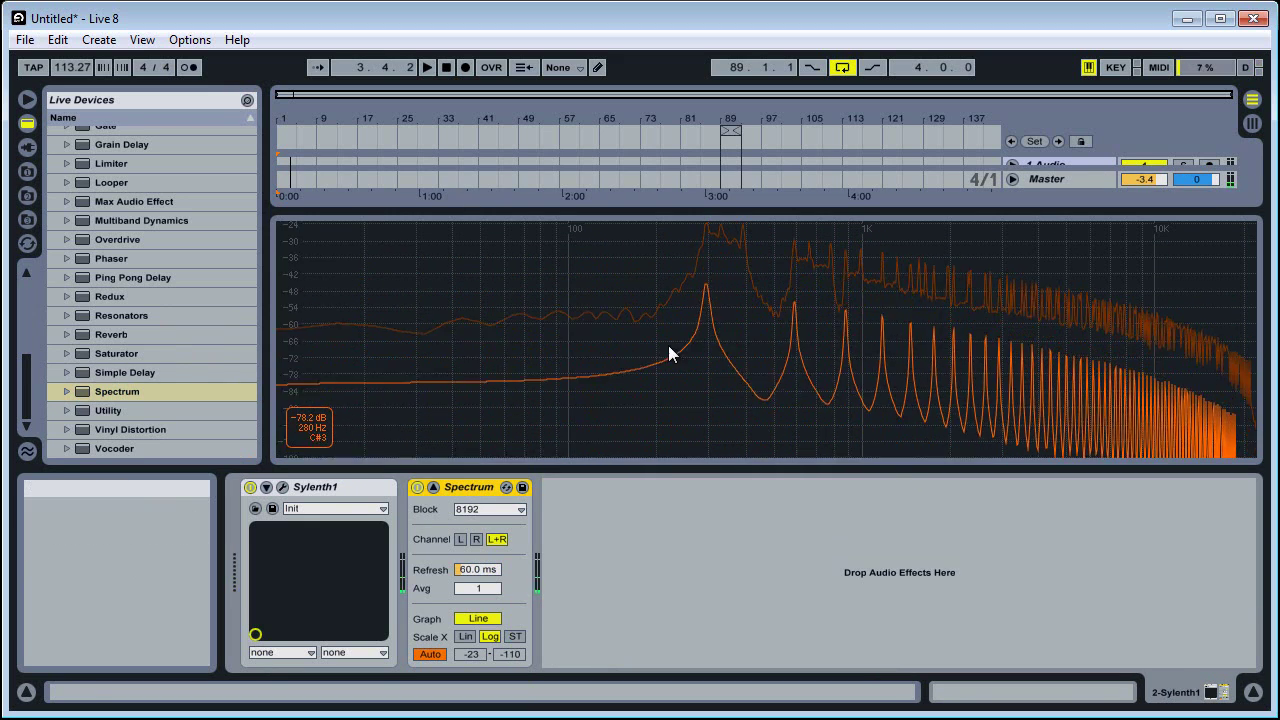
- Return the Spectrum display to its device, and replace Spectrum with the Utility effect
click(506, 487)
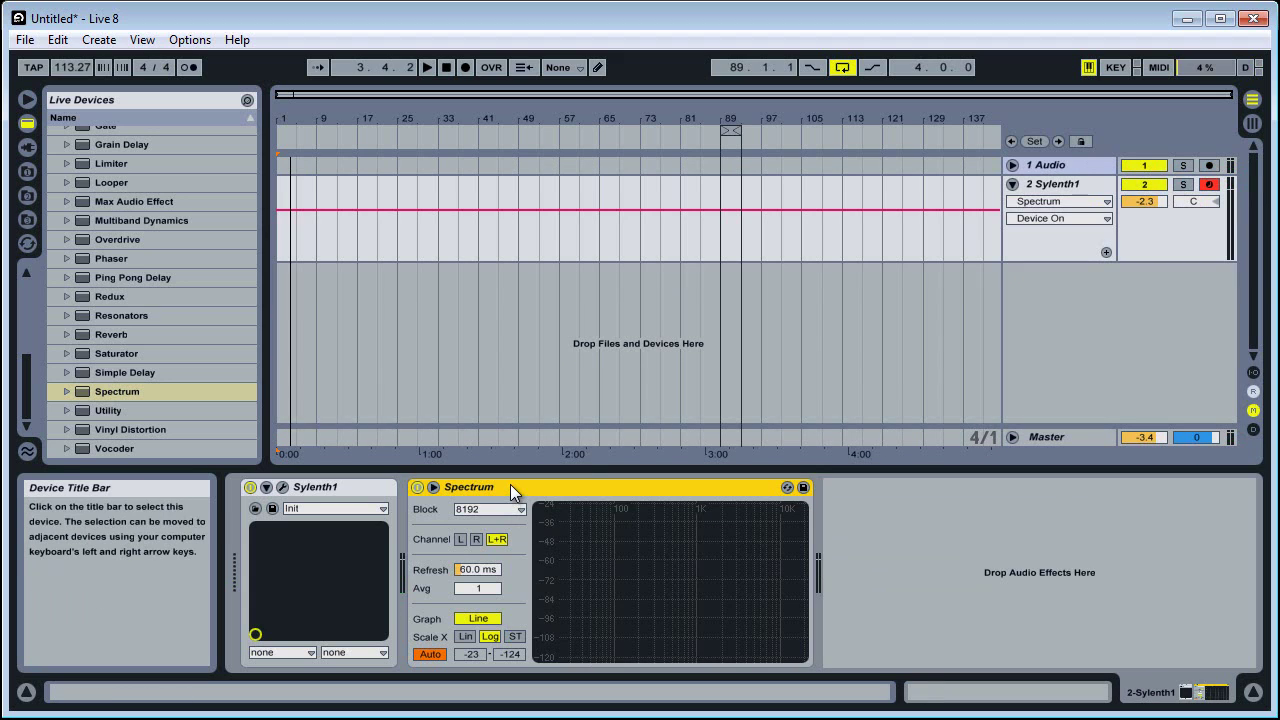
right_click(510, 484)
key(Delete)
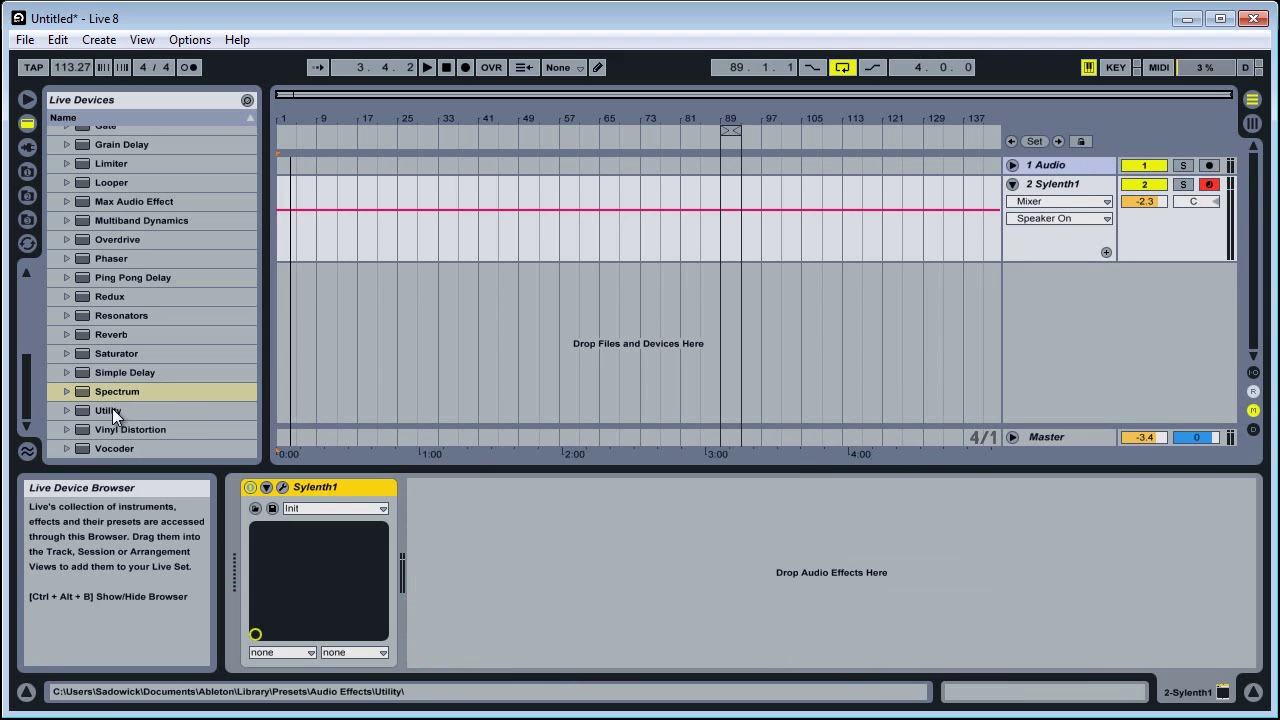
drag(112, 409, 565, 528)
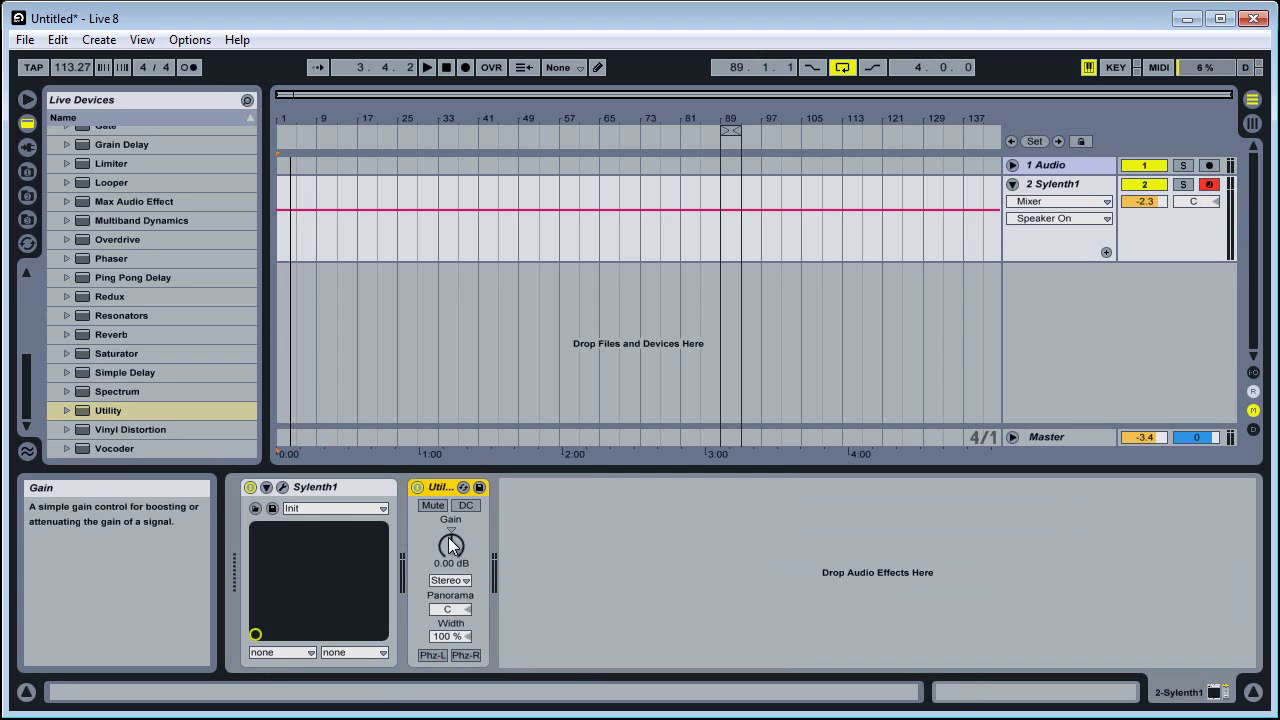
click(449, 581)
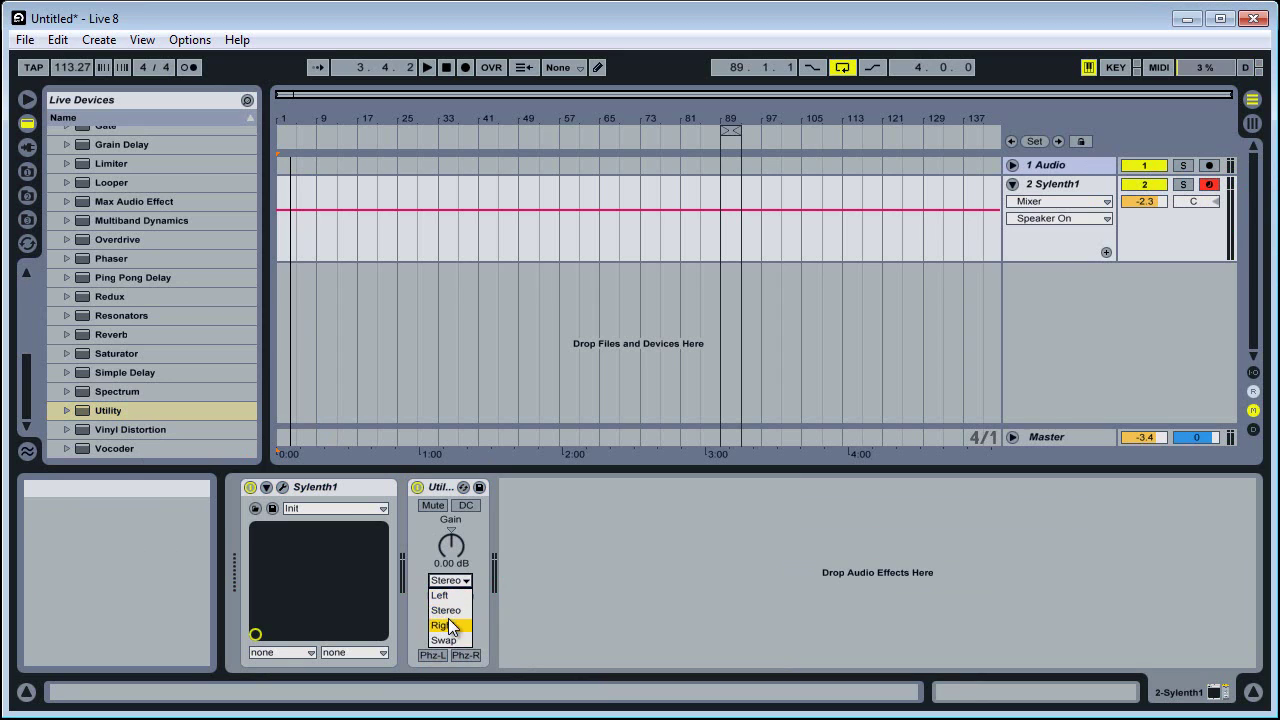
click(448, 610)
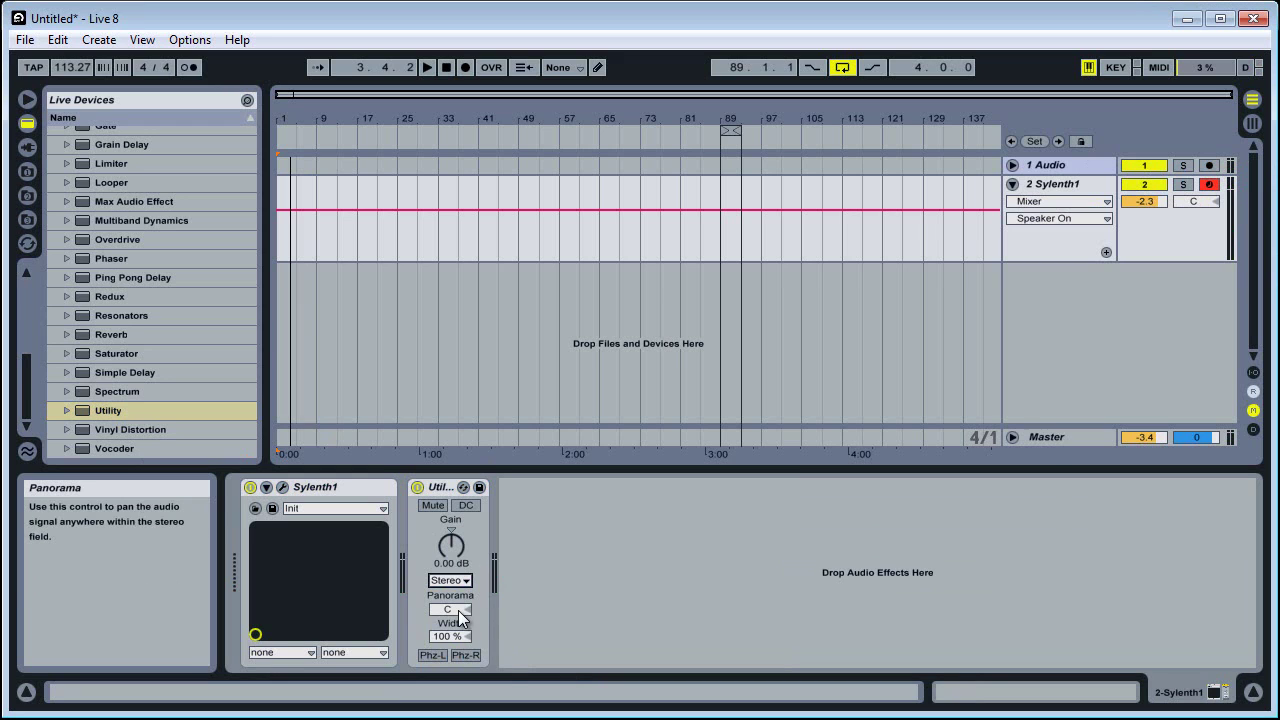
drag(459, 617, 459, 617)
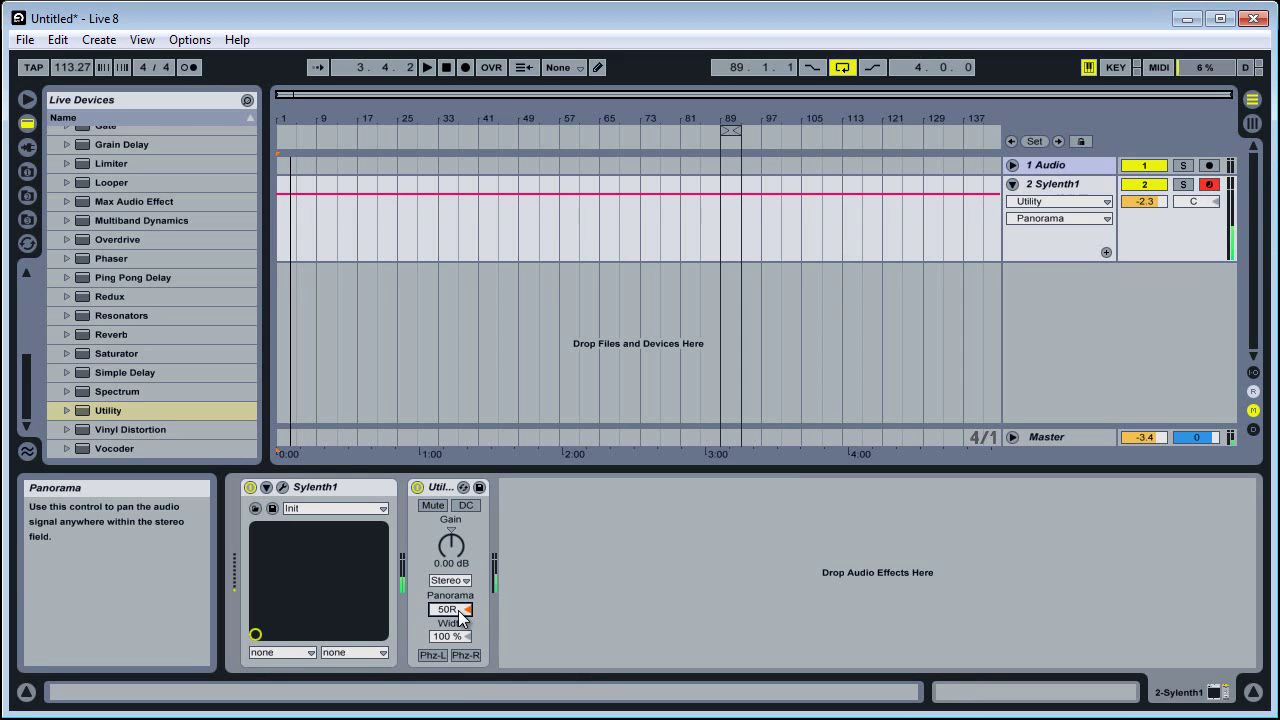
- Return Utility's Panorama to its default, and try Width at 200% and 0% before restoring the default width
right_click(459, 617)
click(488, 648)
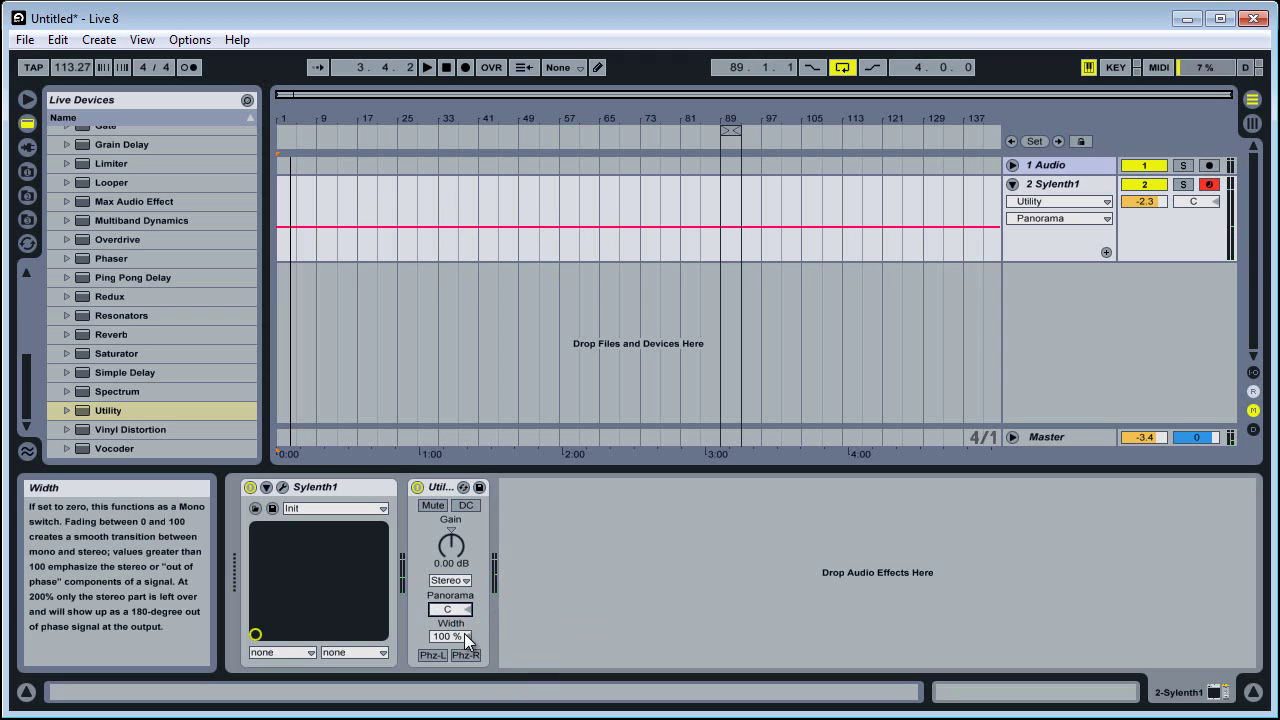
mouse_move(450, 637)
mouse_down()
mouse_move(450, 625)
mouse_move(450, 637)
mouse_up()
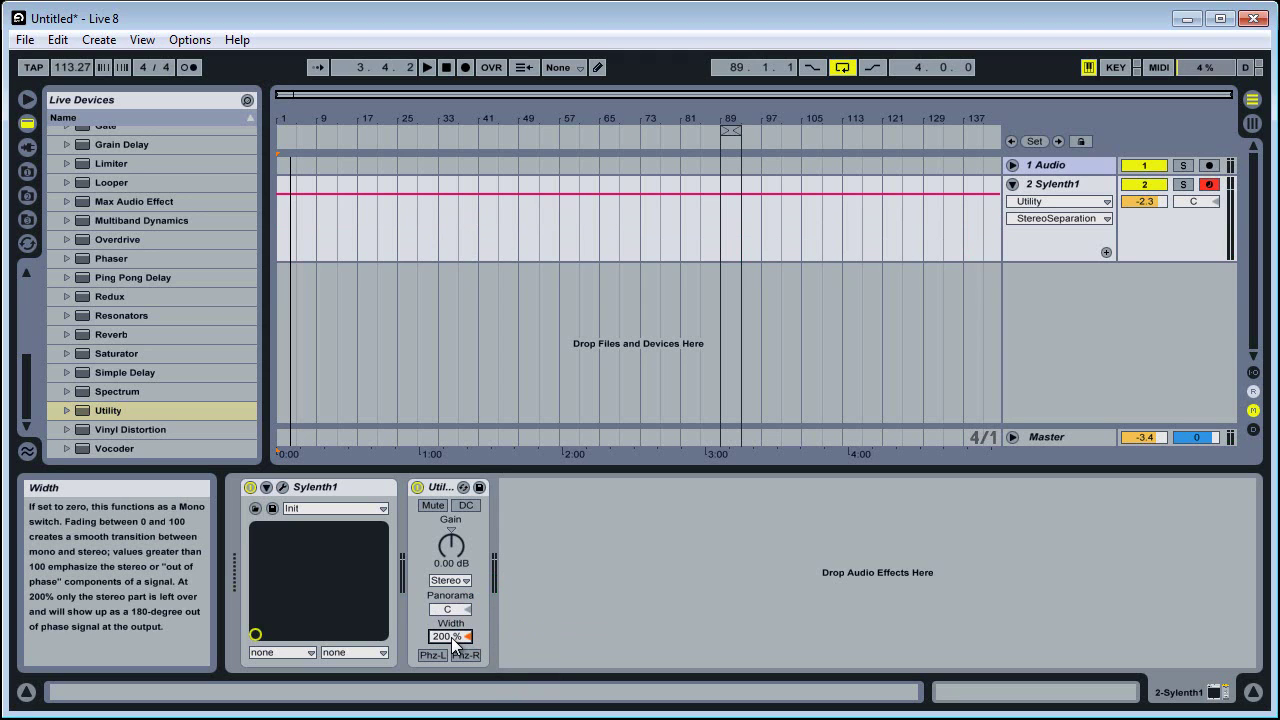
drag(451, 637, 451, 700)
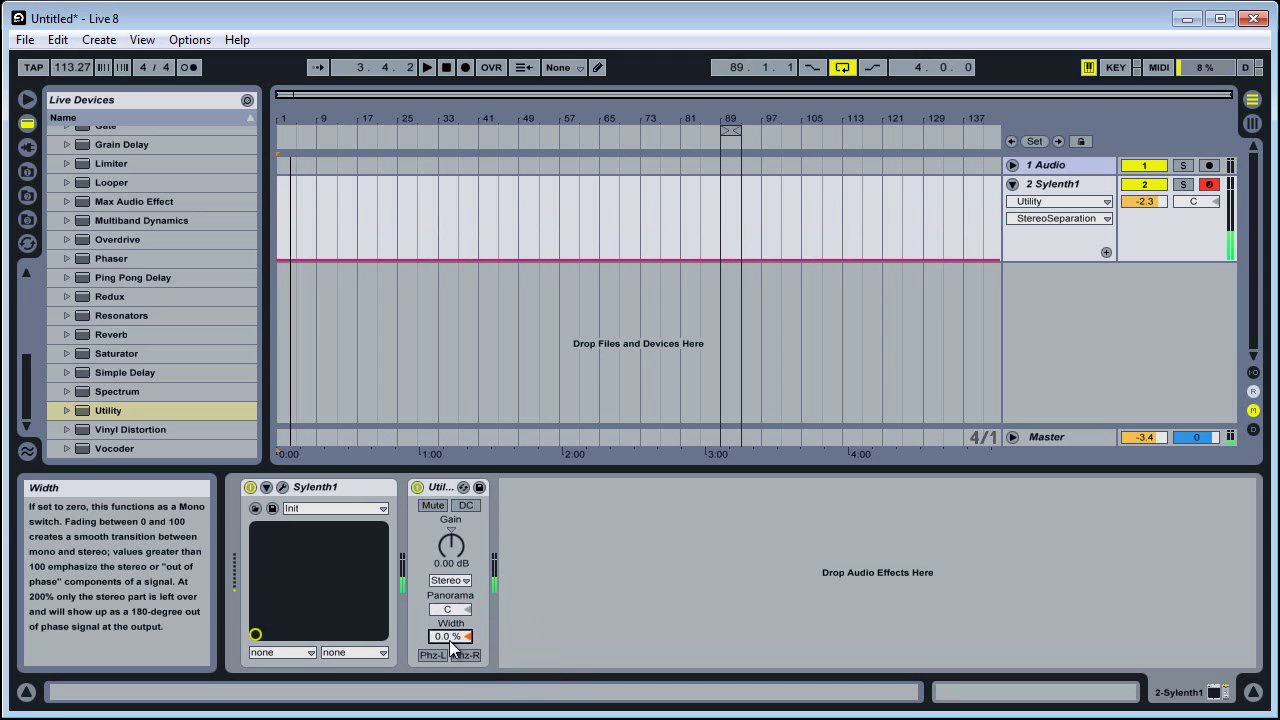
right_click(450, 637)
click(495, 677)
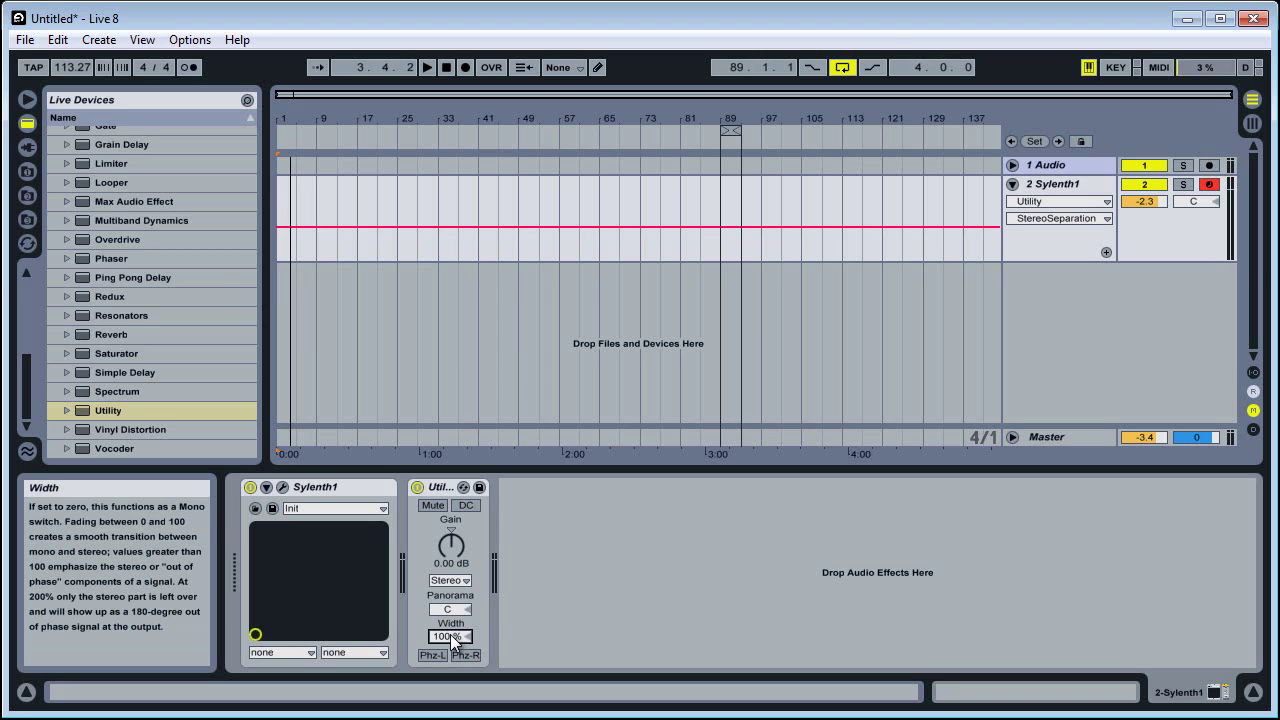
drag(450, 634, 452, 647)
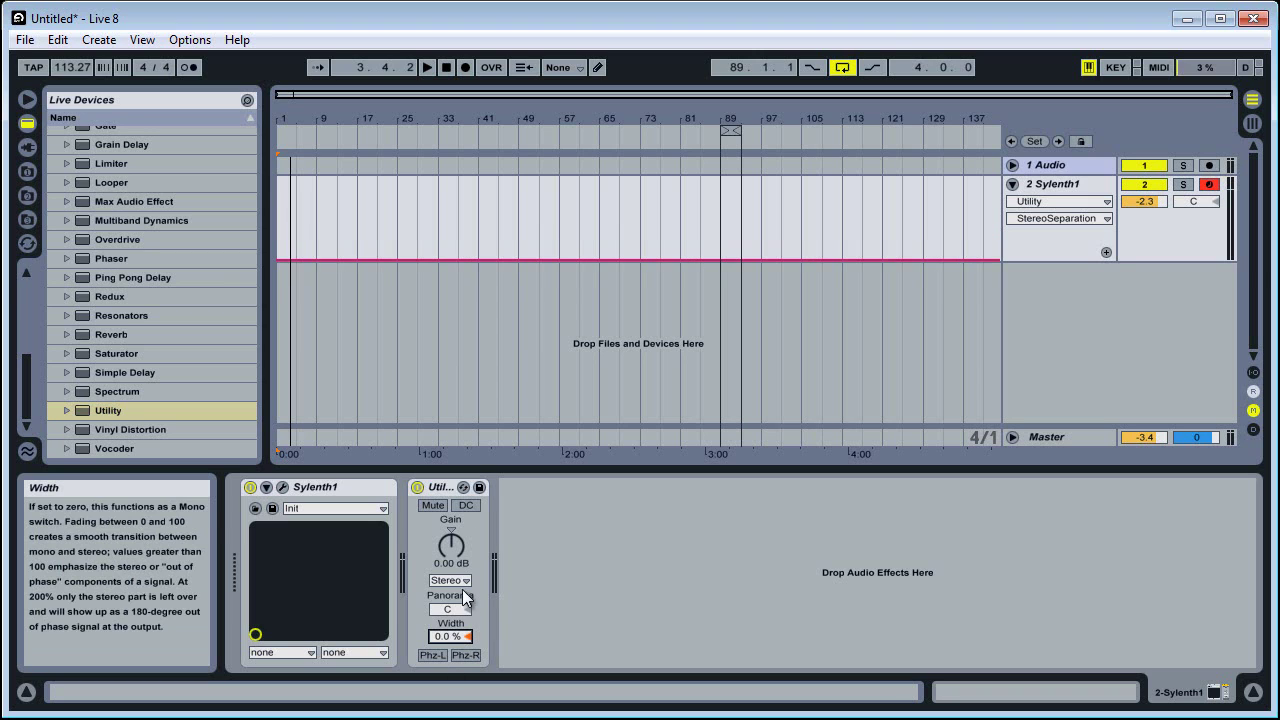
right_click(455, 636)
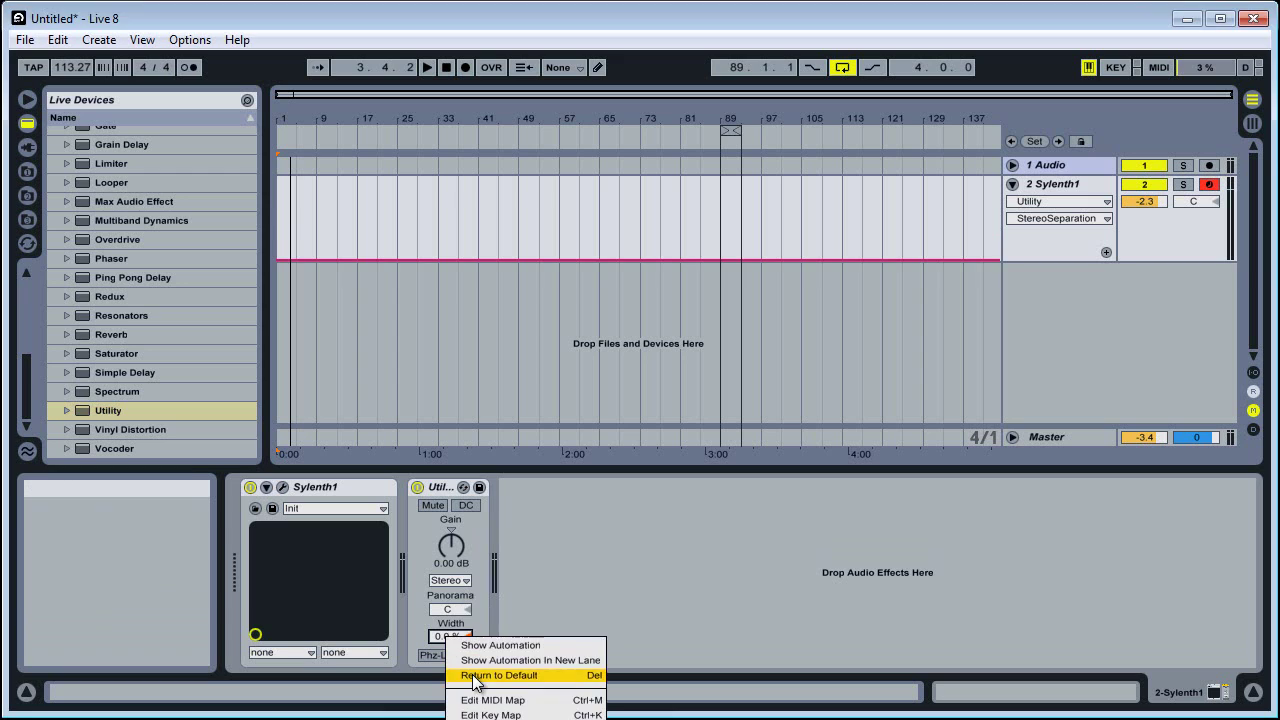
click(500, 676)
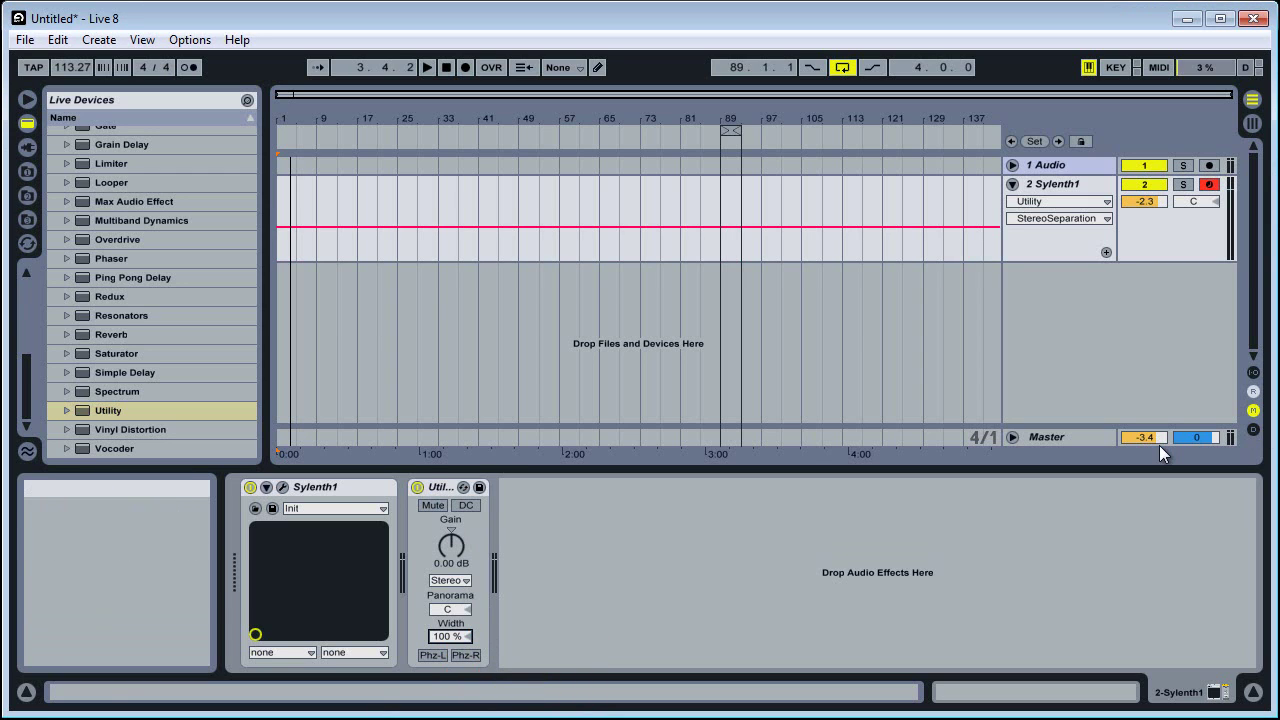
- Try Utility's left and right phase inversion, and leave both channels uninverted
click(429, 657)
click(430, 657)
click(458, 656)
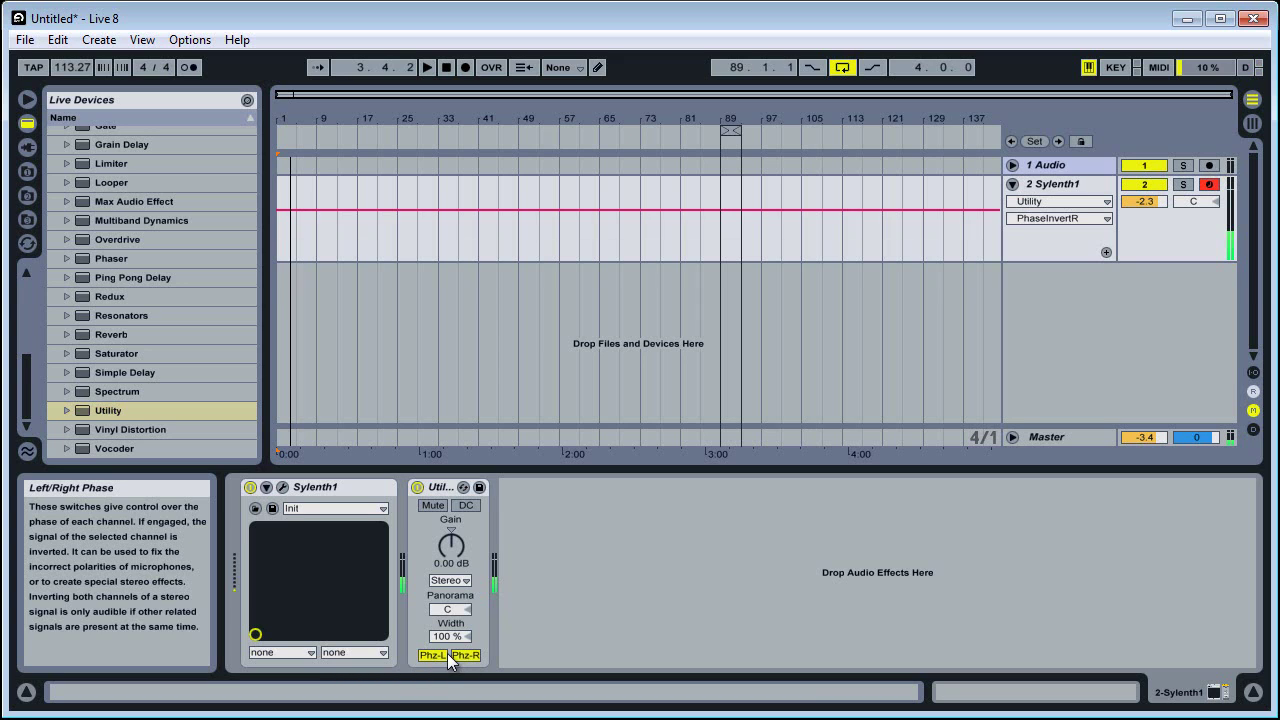
click(466, 658)
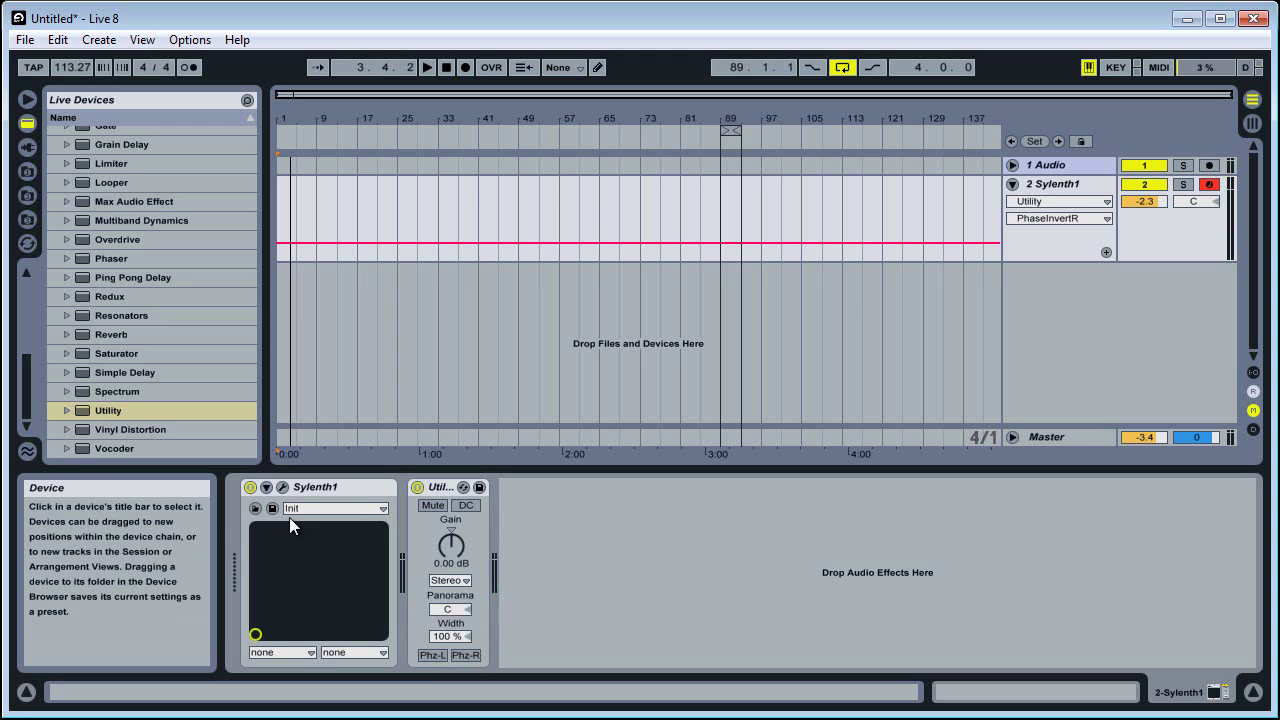
- Remove Utility from the Sylenth1 chain and add the Vinyl Distortion effect in its place
click(441, 487)
key(Delete)
drag(118, 429, 544, 508)
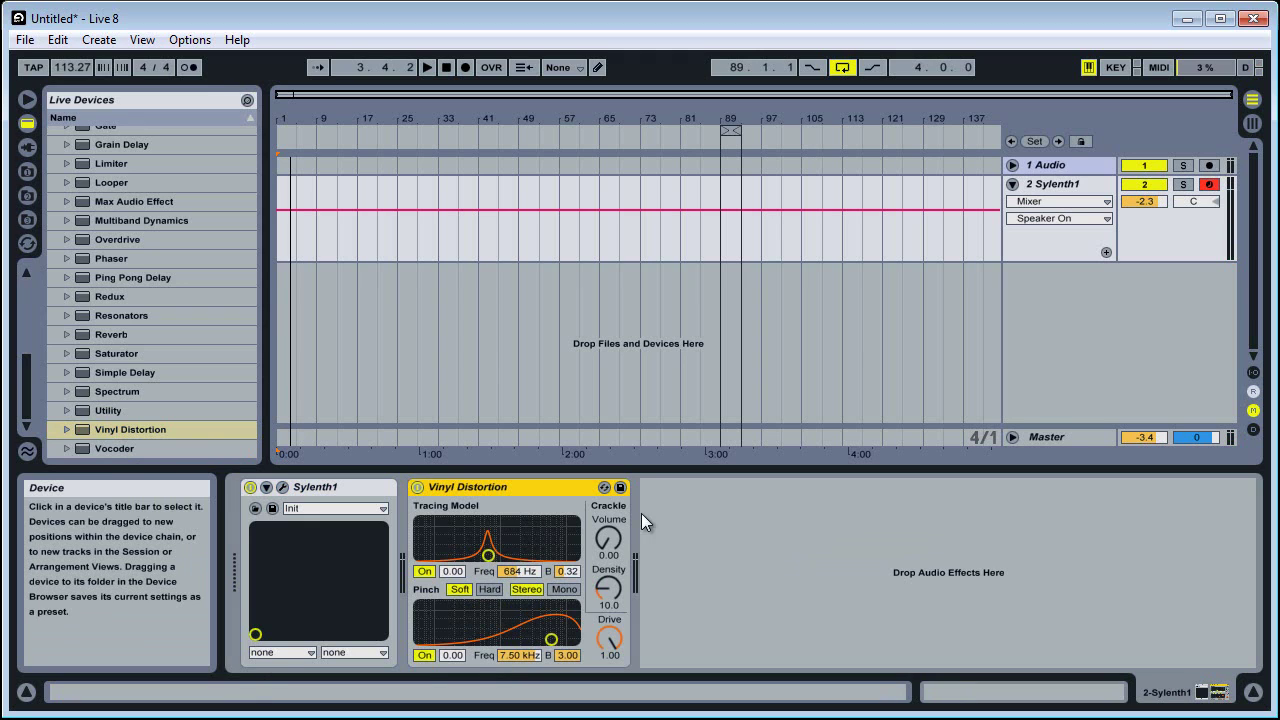
- Set Vinyl Distortion's Tracing Model to 967 Hz at 1.00 and Pinch to 590 Hz at 0.50, and audition it across octaves
drag(609, 546, 612, 565)
mouse_move(488, 556)
mouse_down()
mouse_move(492, 536)
mouse_move(565, 527)
mouse_move(445, 526)
mouse_move(533, 522)
mouse_move(497, 521)
mouse_up()
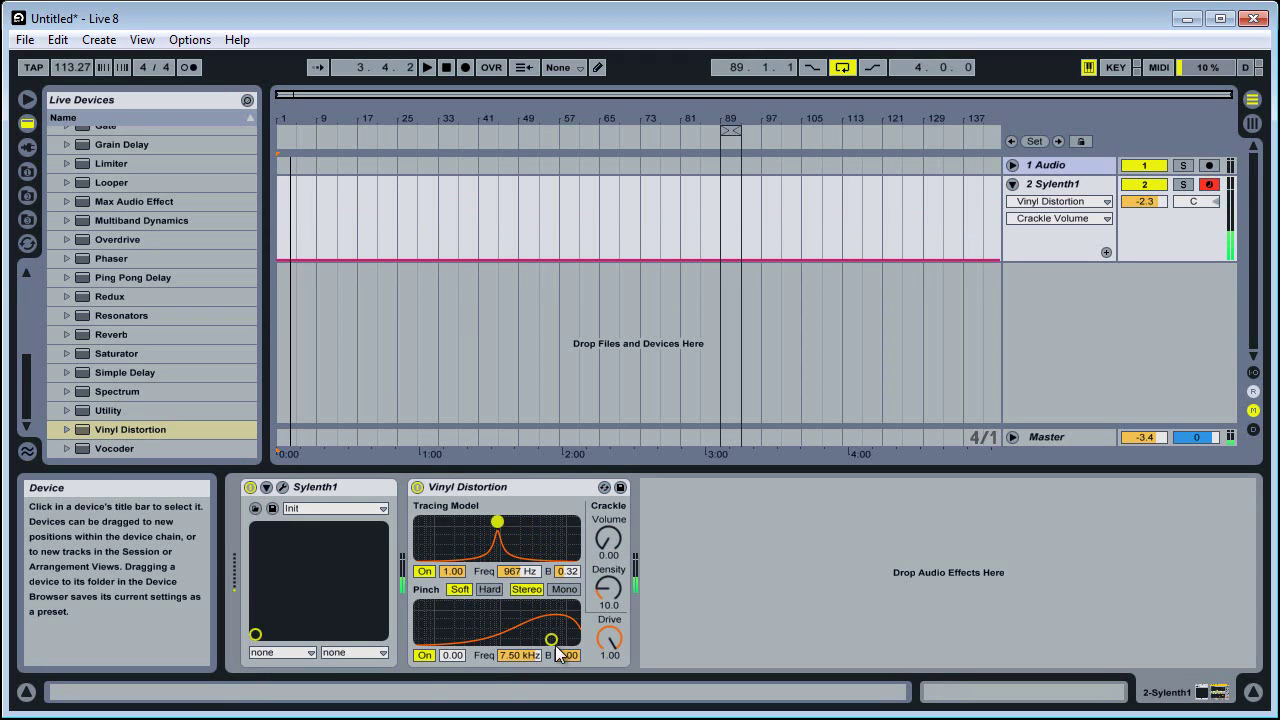
drag(551, 640, 486, 628)
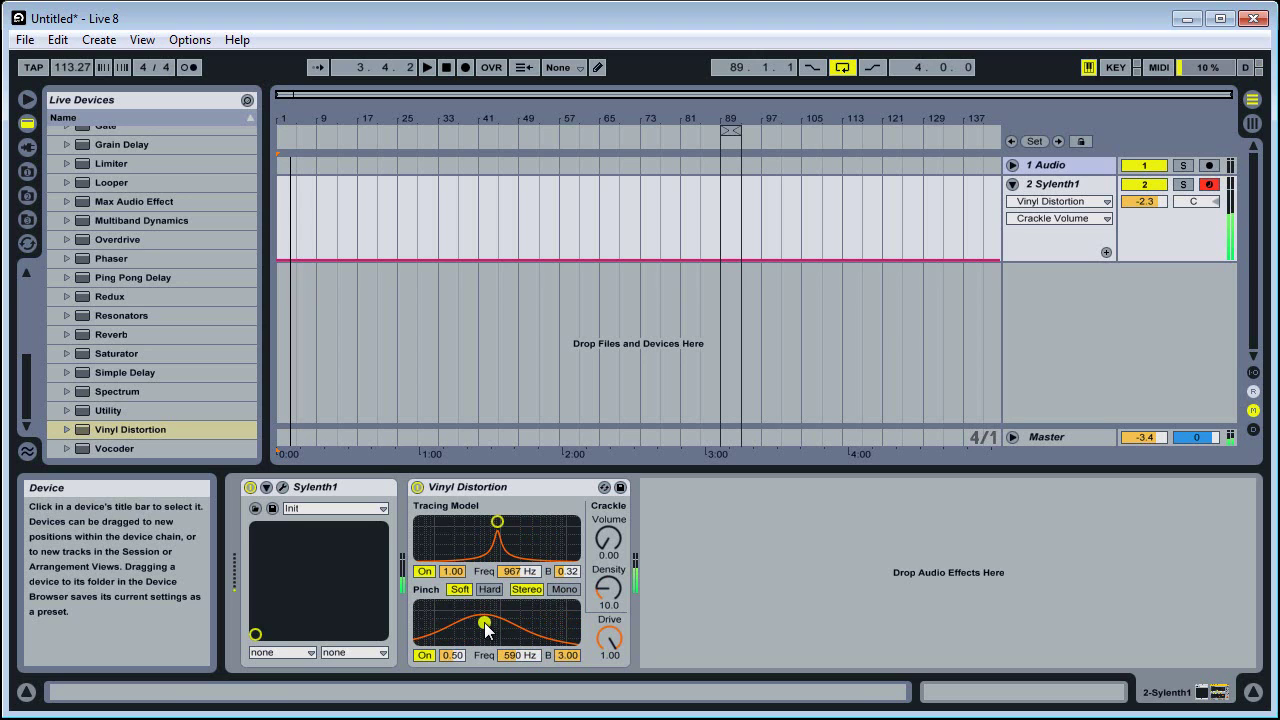
key(x)
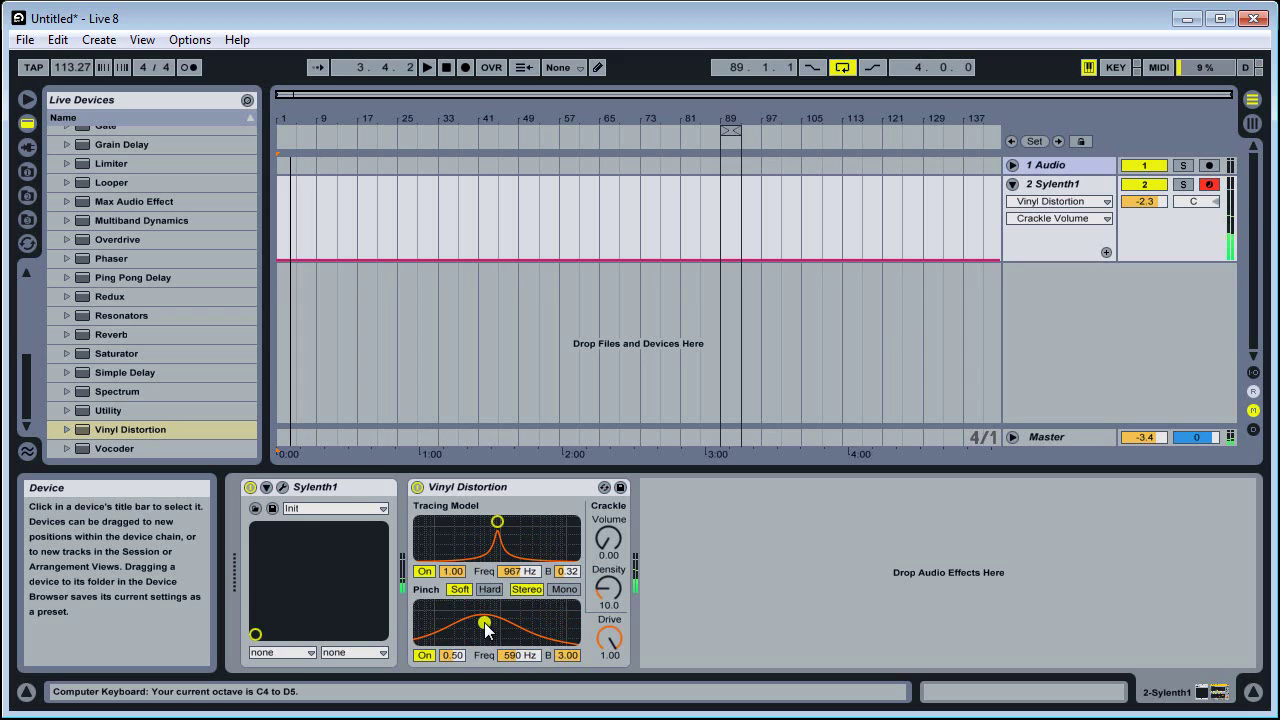
key(z)
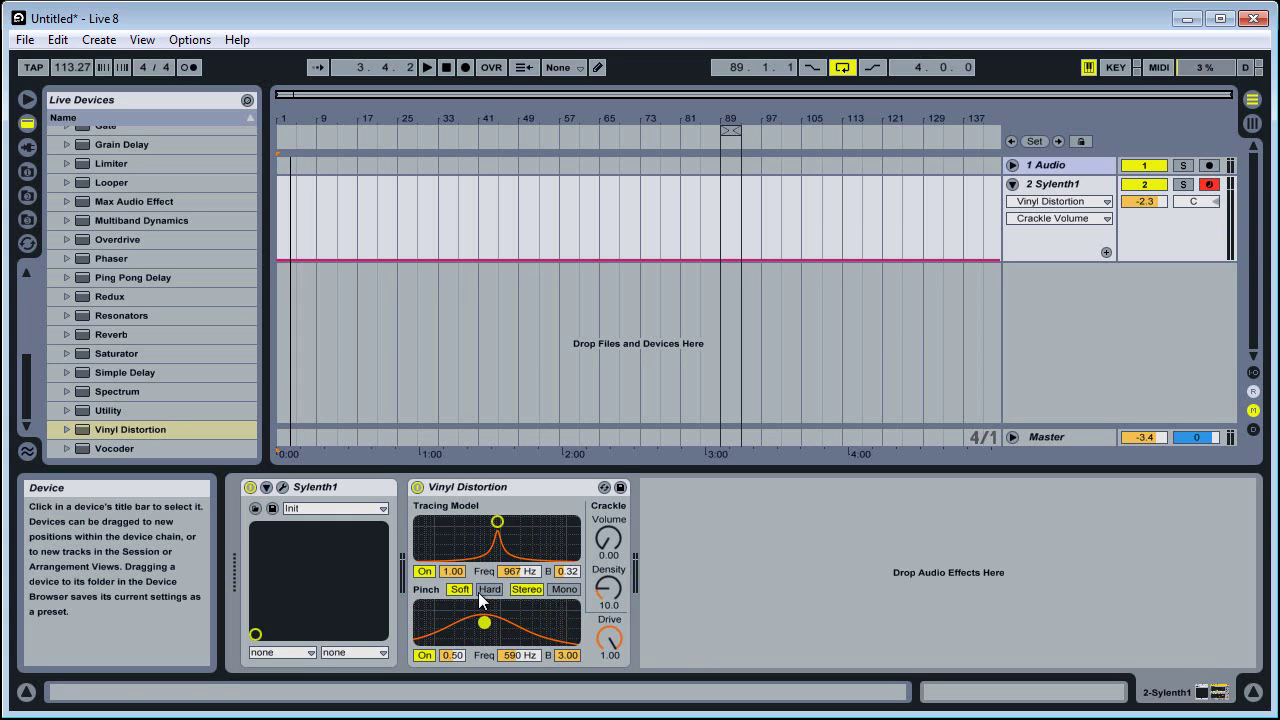
- Add the Vocoder effect to the chain and delete Vinyl Distortion
click(24, 384)
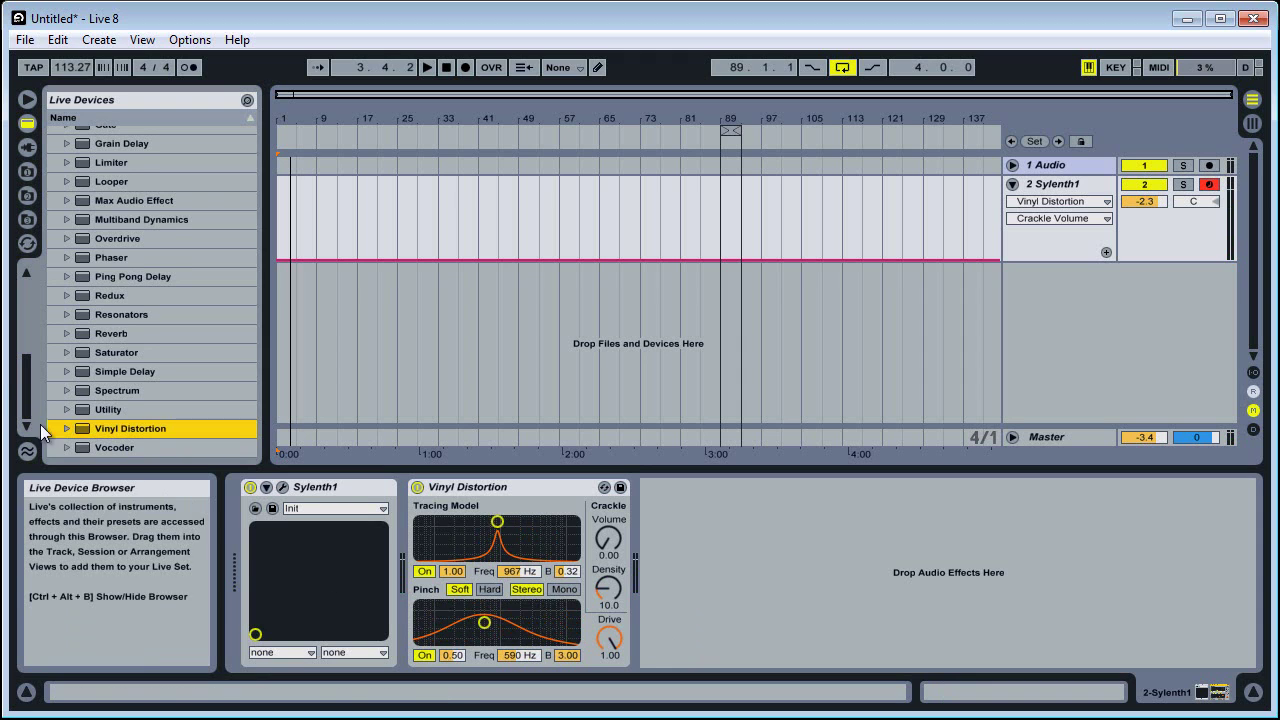
drag(93, 447, 823, 562)
right_click(565, 488)
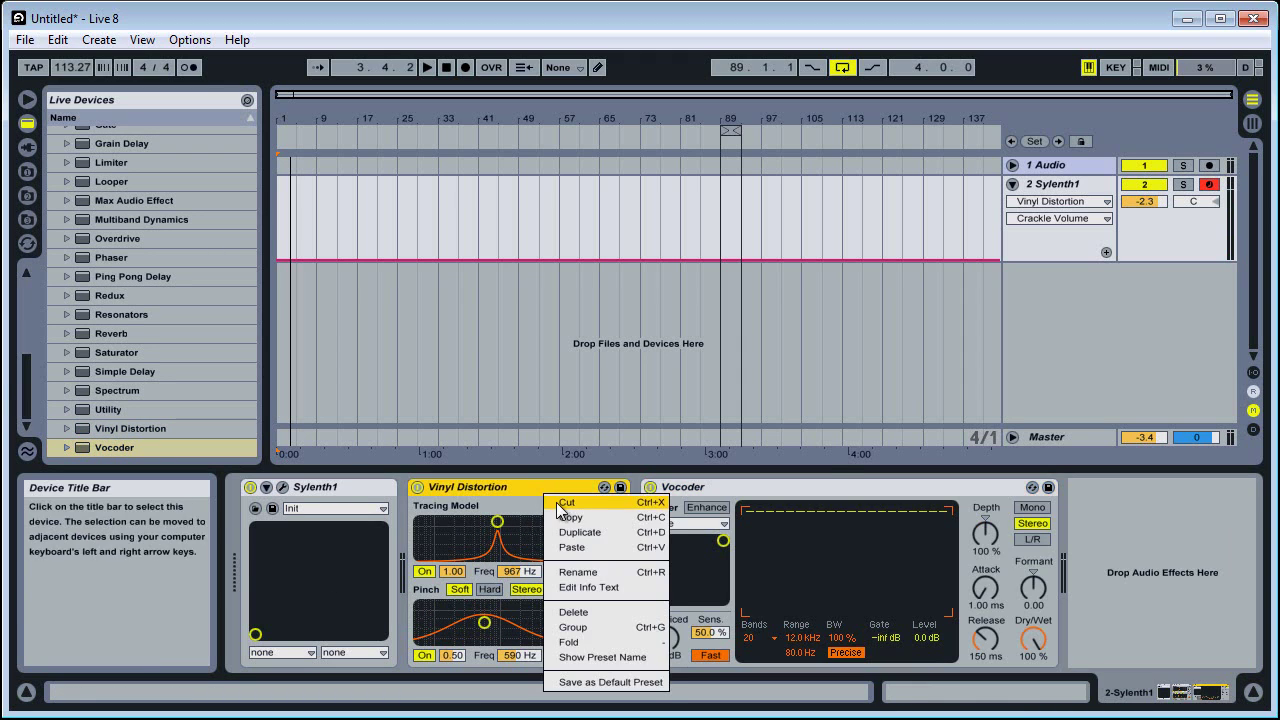
click(572, 614)
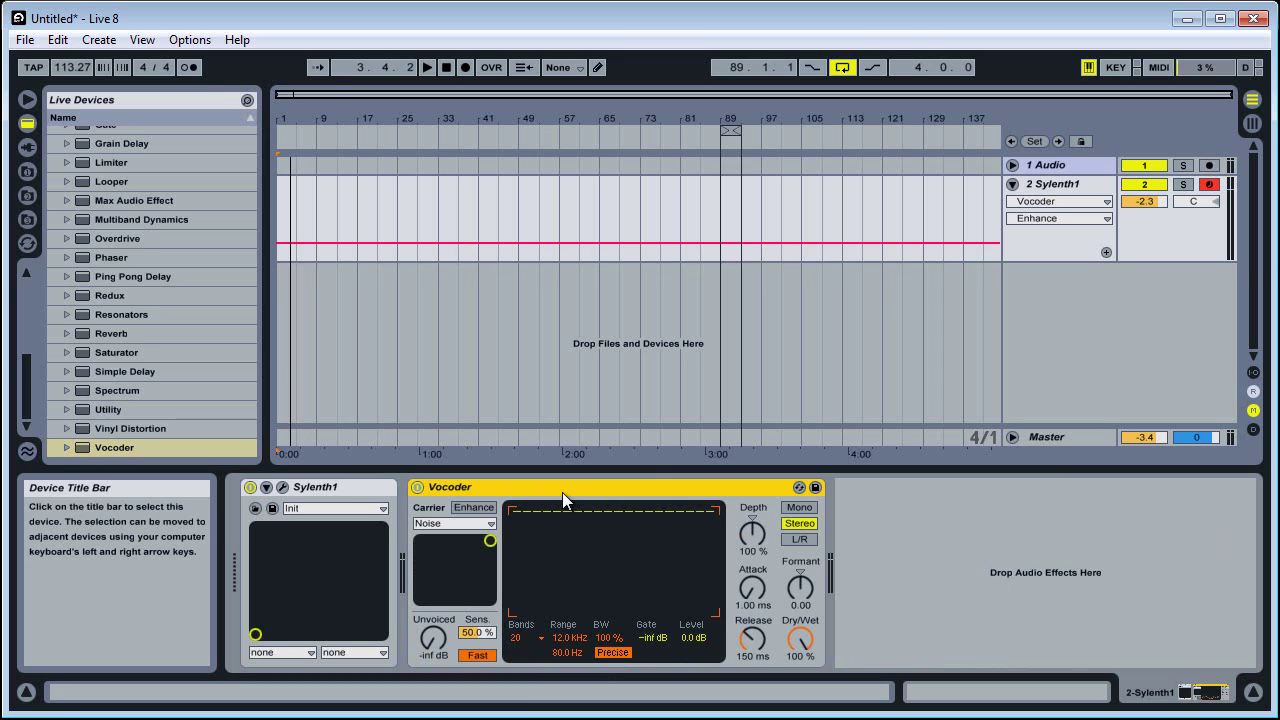
- Set the Vocoder's carrier to Pitch Tracking with High at 515 Hz, oscillator pitch 0.56 and the sawtooth waveform
click(477, 522)
click(455, 583)
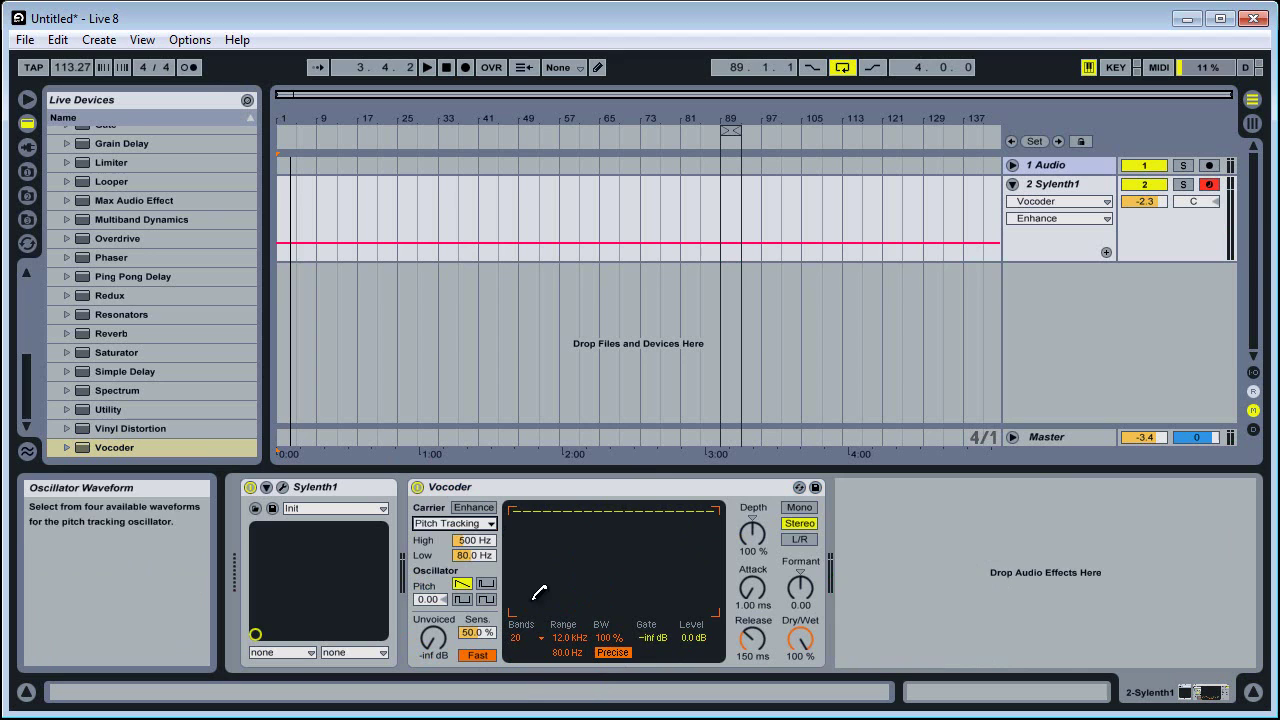
drag(430, 599, 430, 595)
drag(484, 541, 484, 541)
click(485, 584)
click(461, 584)
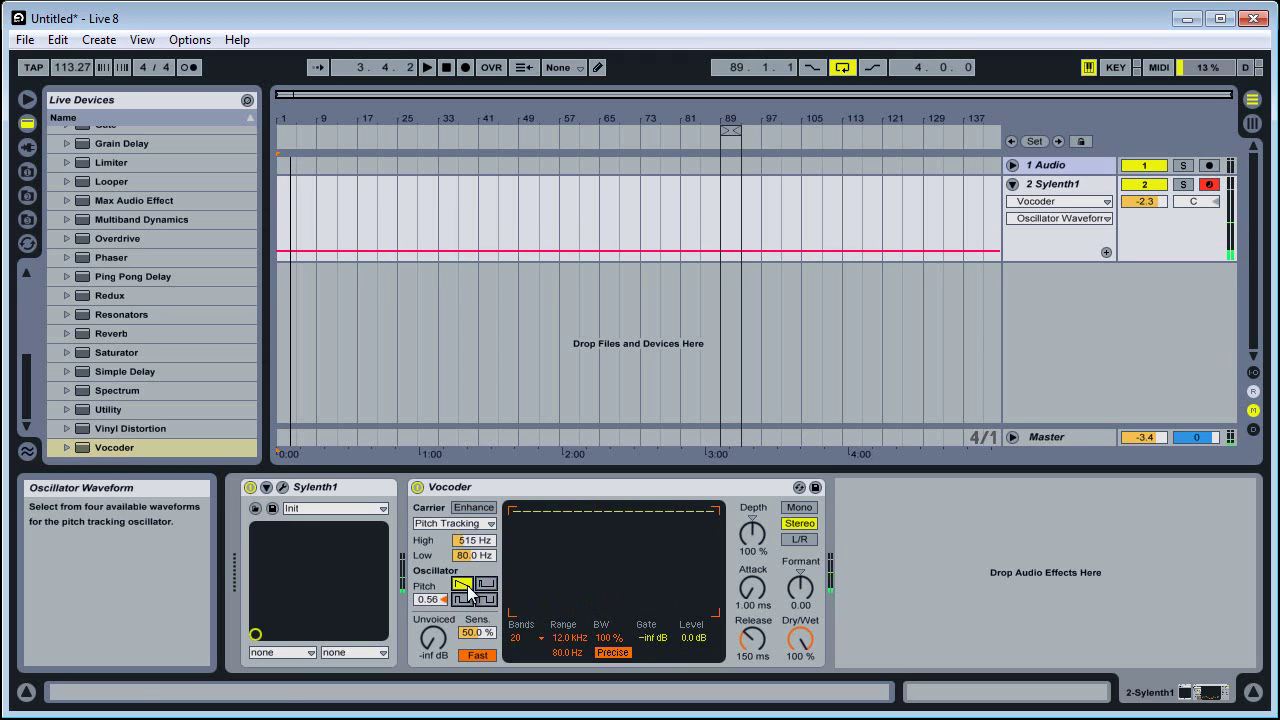
- Play low notes through the Vocoder while lowering the computer keyboard's octave range to C-1 to D0
key(z)
key(z)
key(z)
key(a)
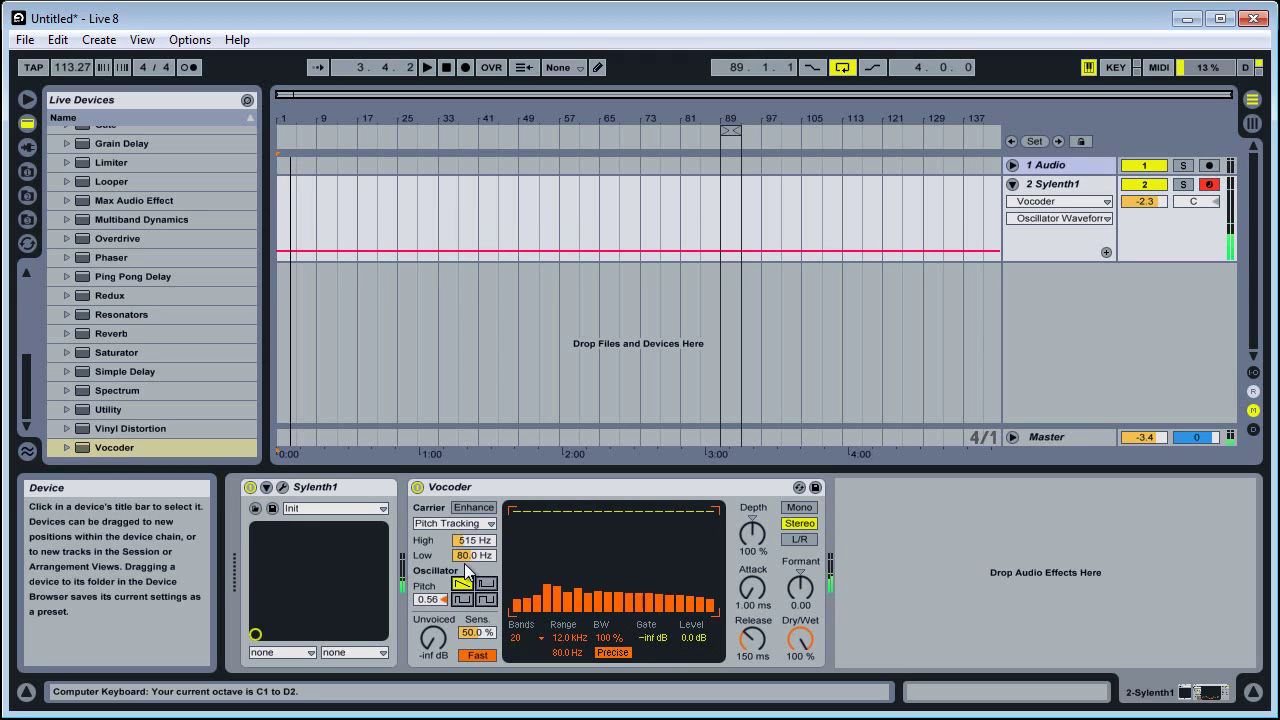
key(a)
key(z)
key(z)
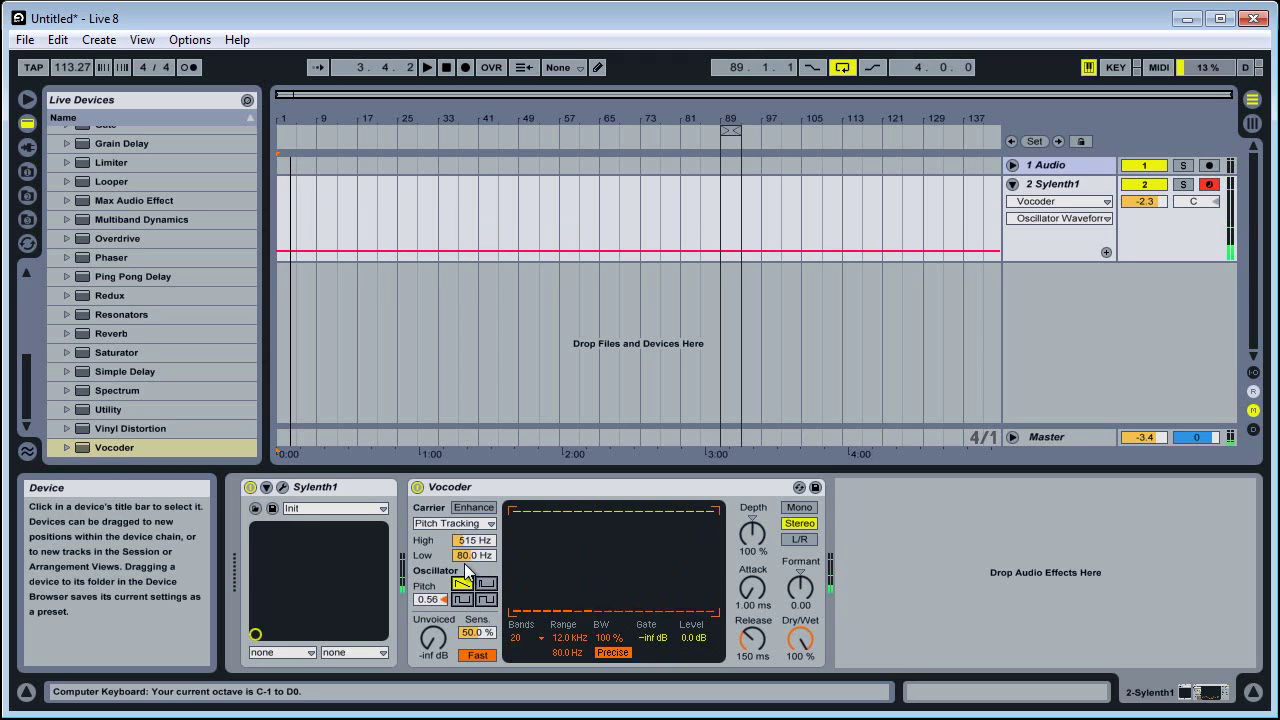
- Set the Vocoder's Unvoiced level to -19 dB and audition it while raising the keyboard octave
mouse_move(435, 645)
mouse_down()
mouse_move(434, 628)
mouse_move(434, 639)
mouse_up()
key(x)
key(x)
key(a)
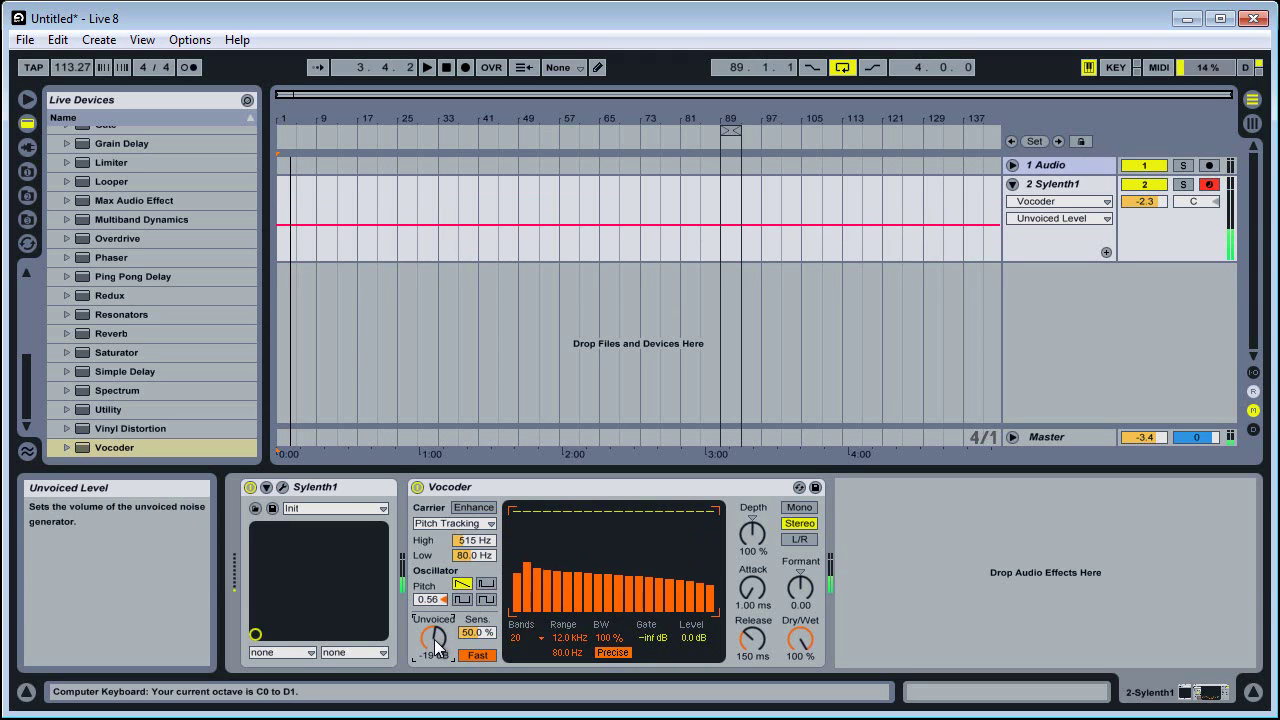
key(x)
key(a)
key(a)
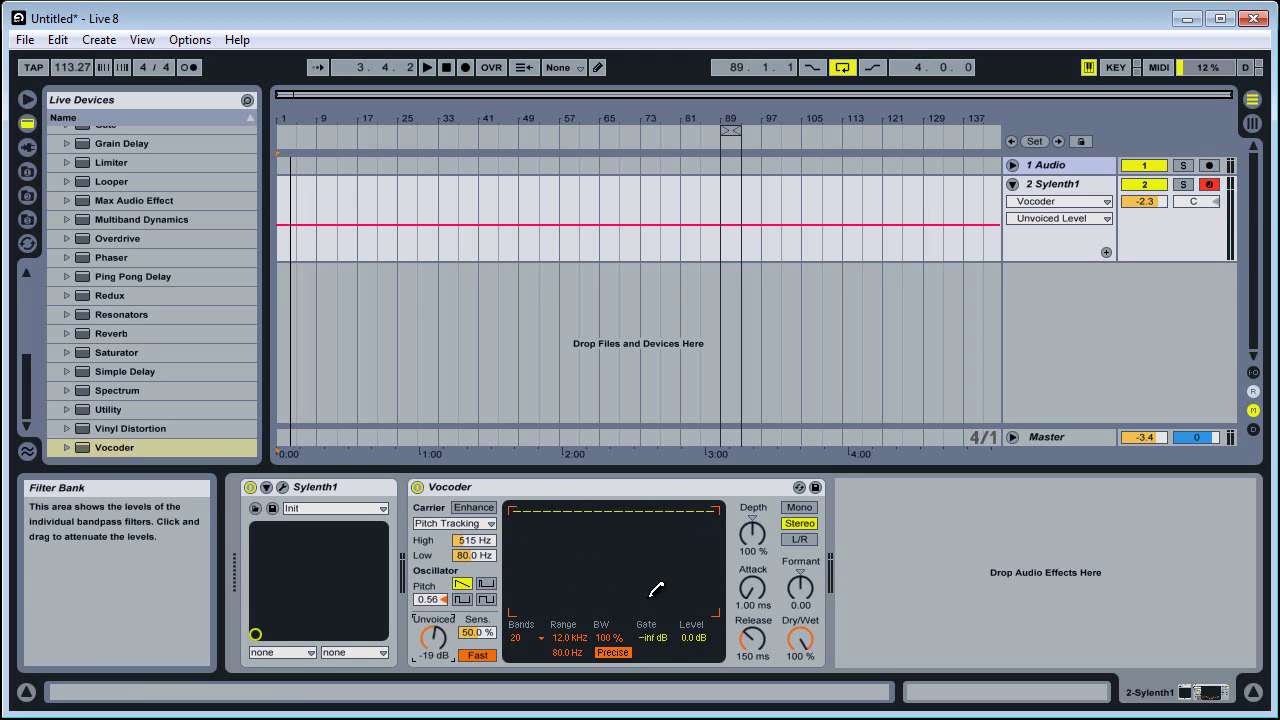
- Audition the Vocoder with its upper filter range at 18.0 kHz, and remove the device from the chain
drag(573, 639, 570, 643)
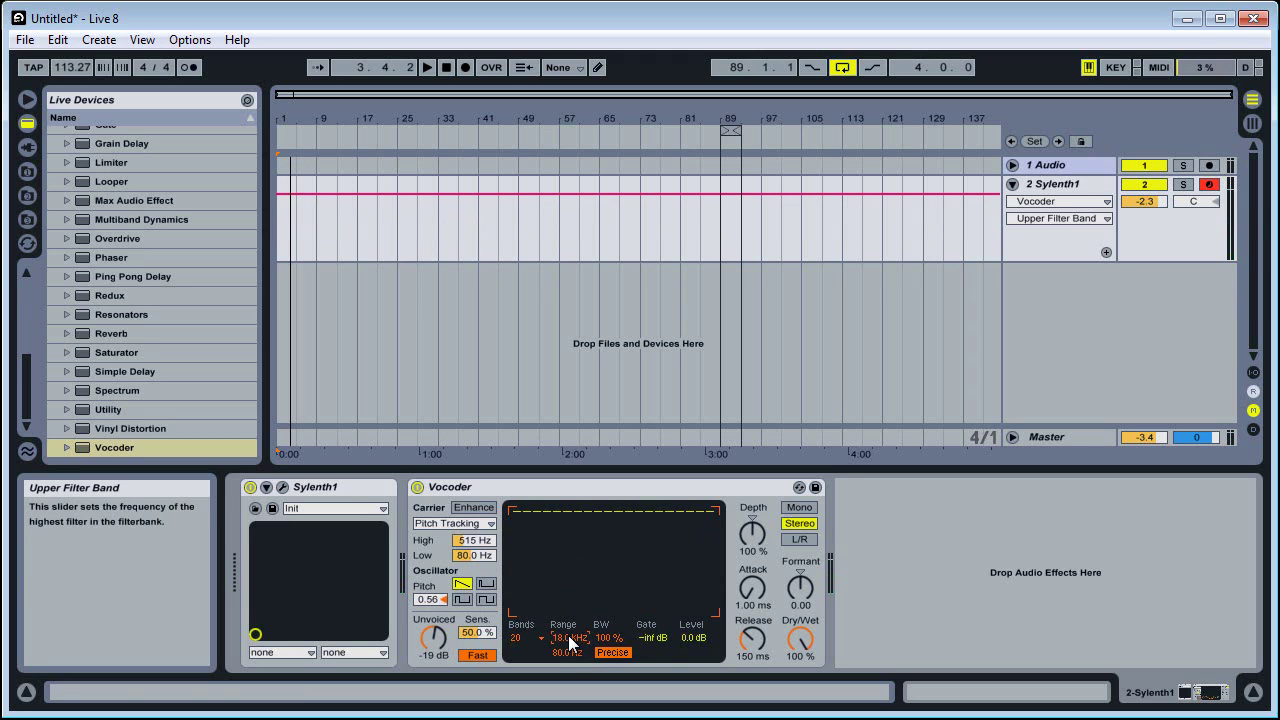
key(a)
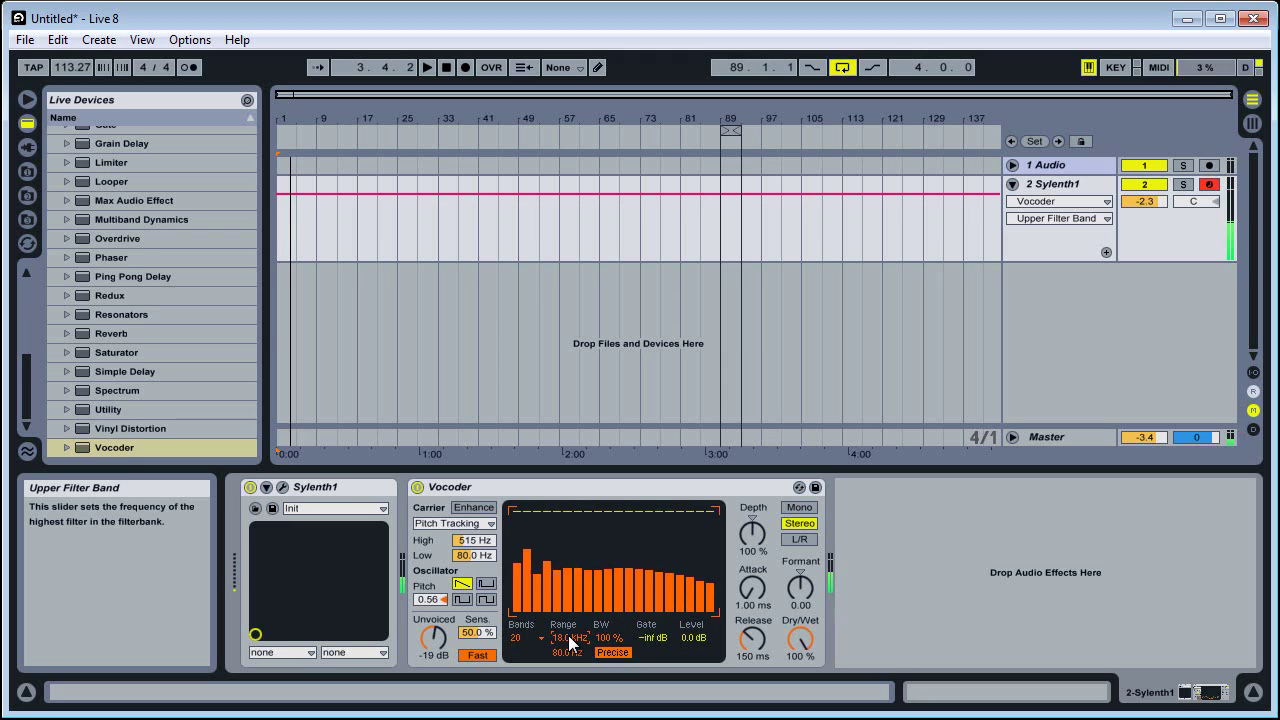
right_click(517, 489)
click(537, 499)
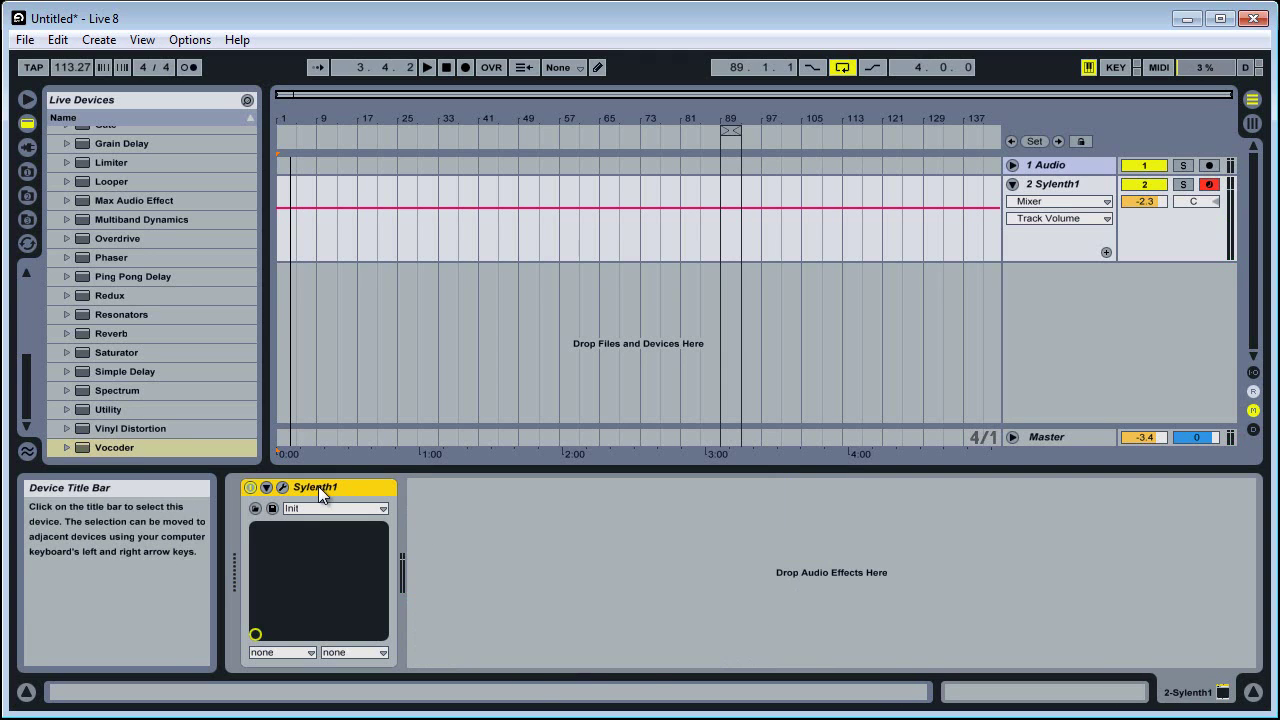